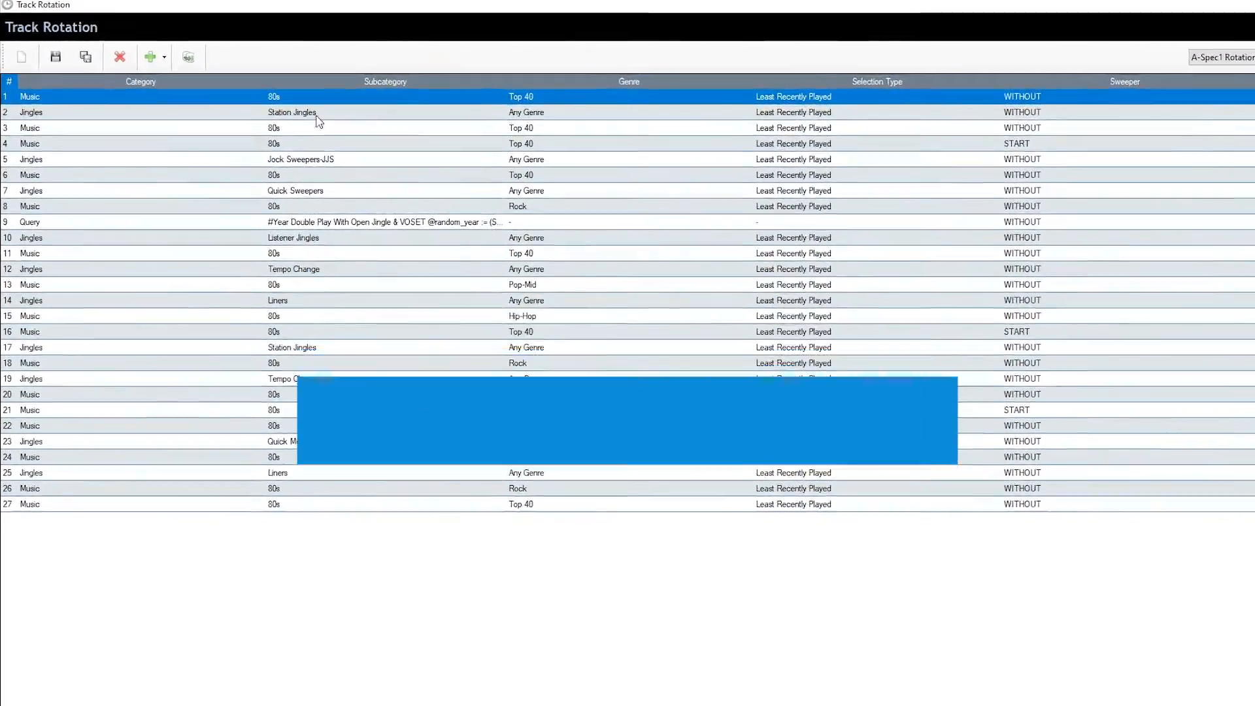
click(289, 108)
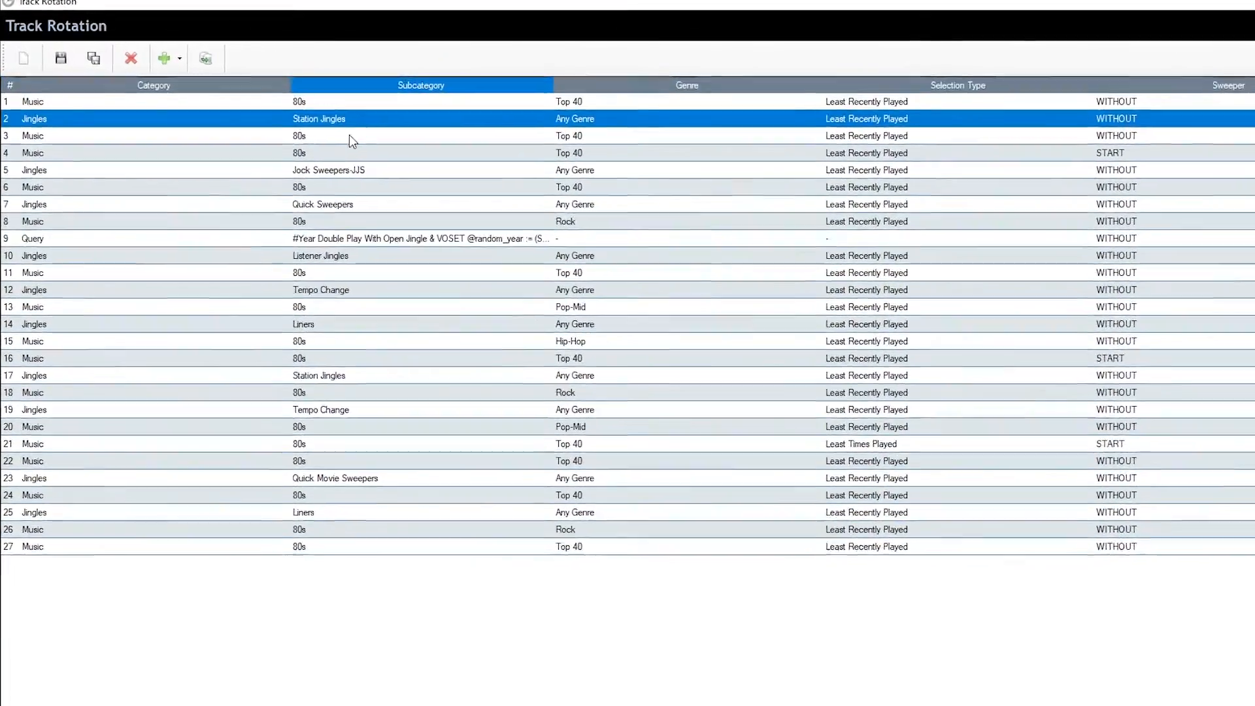
click(347, 135)
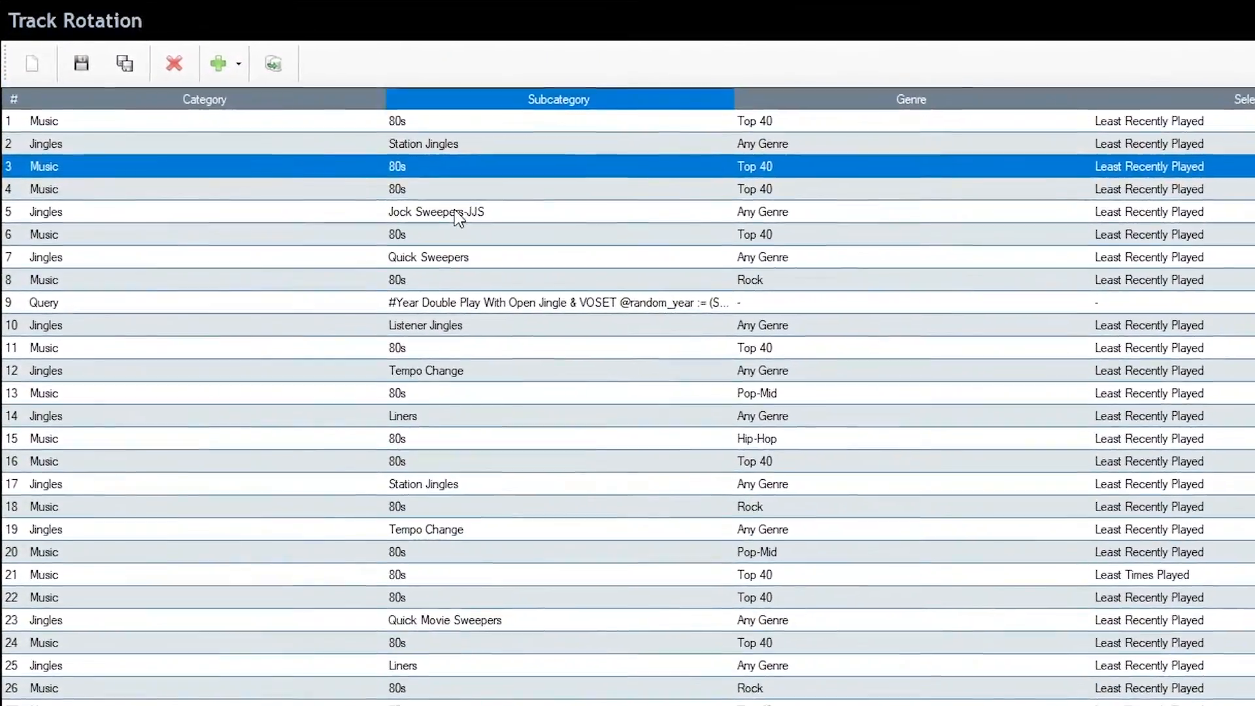
click(457, 212)
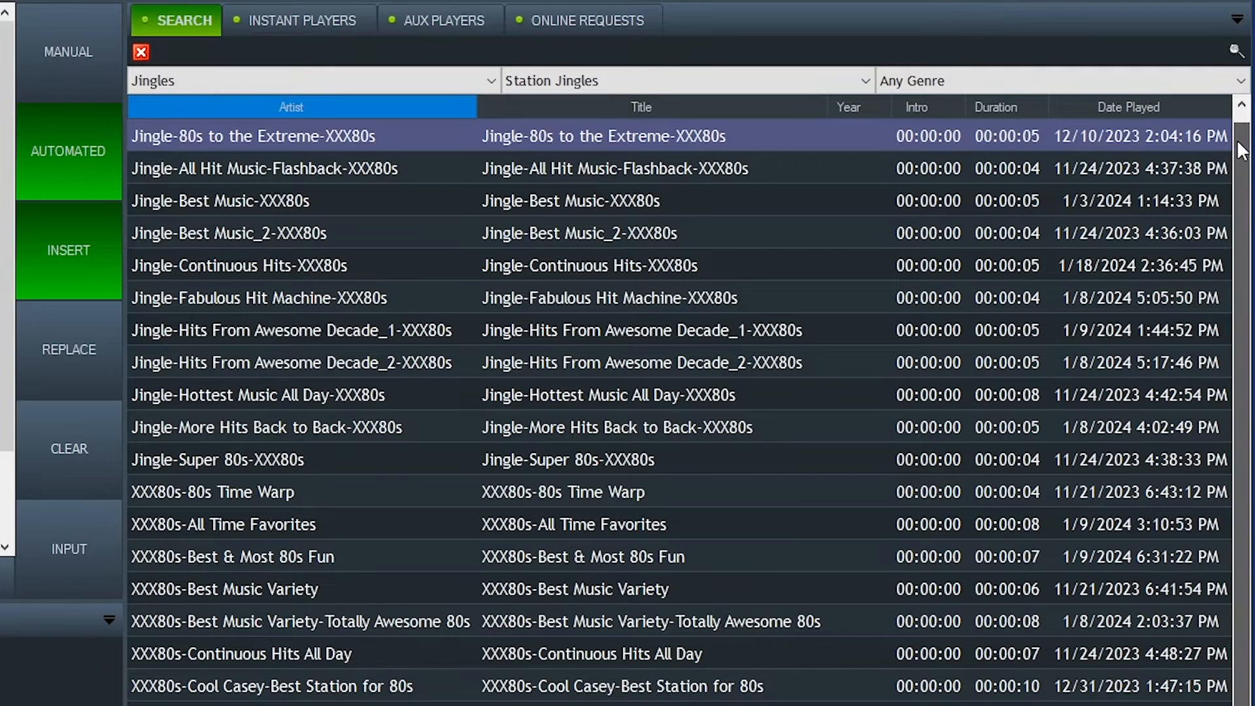
scroll(1232, 186, down, 1)
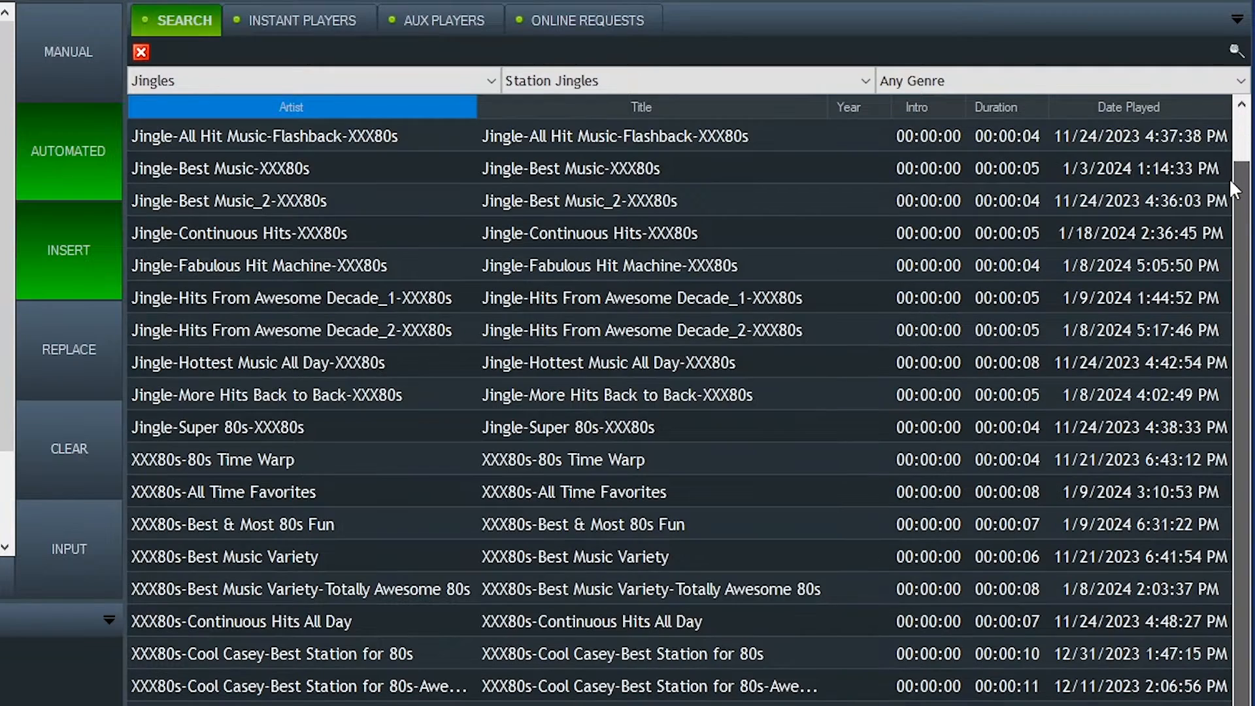
scroll(1229, 190, down, 3)
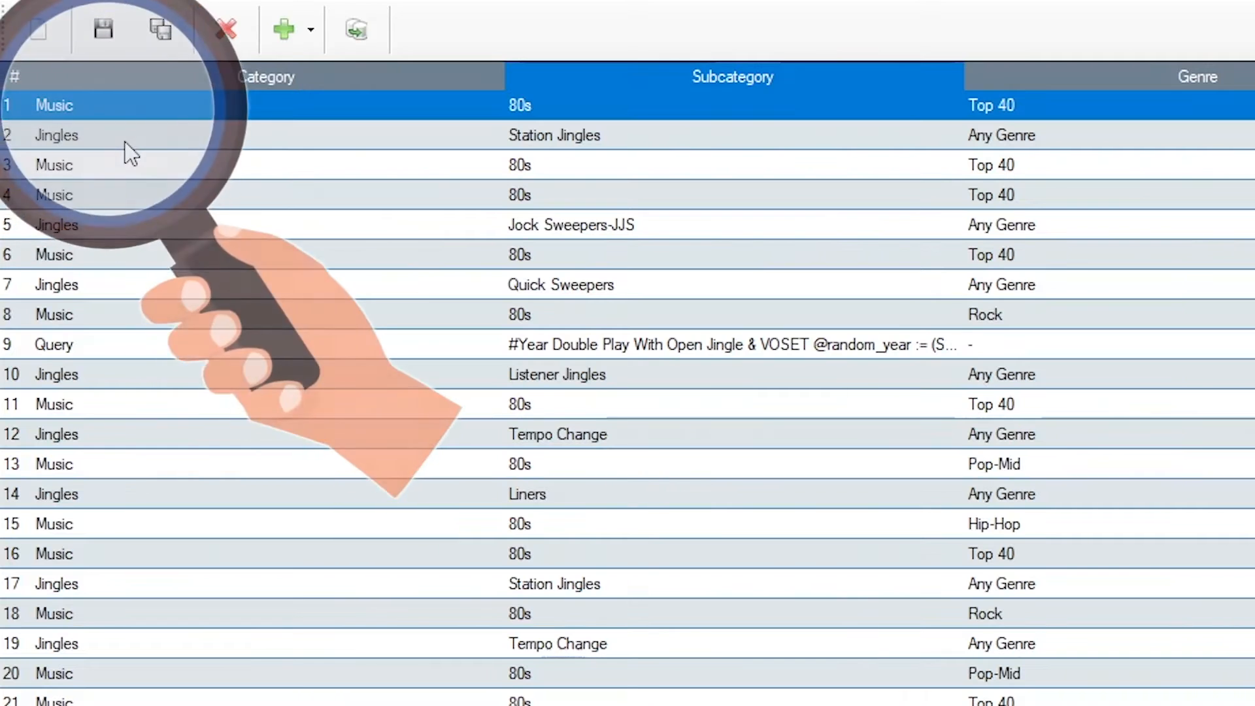
click(90, 140)
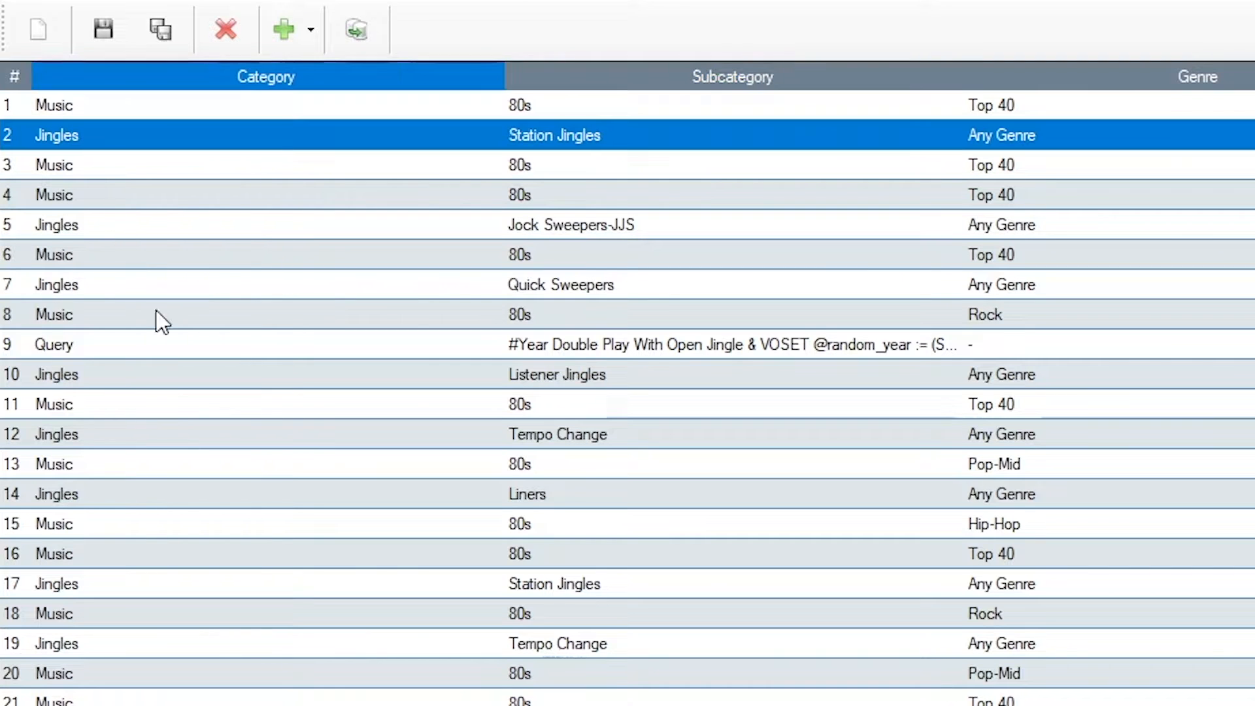
click(92, 347)
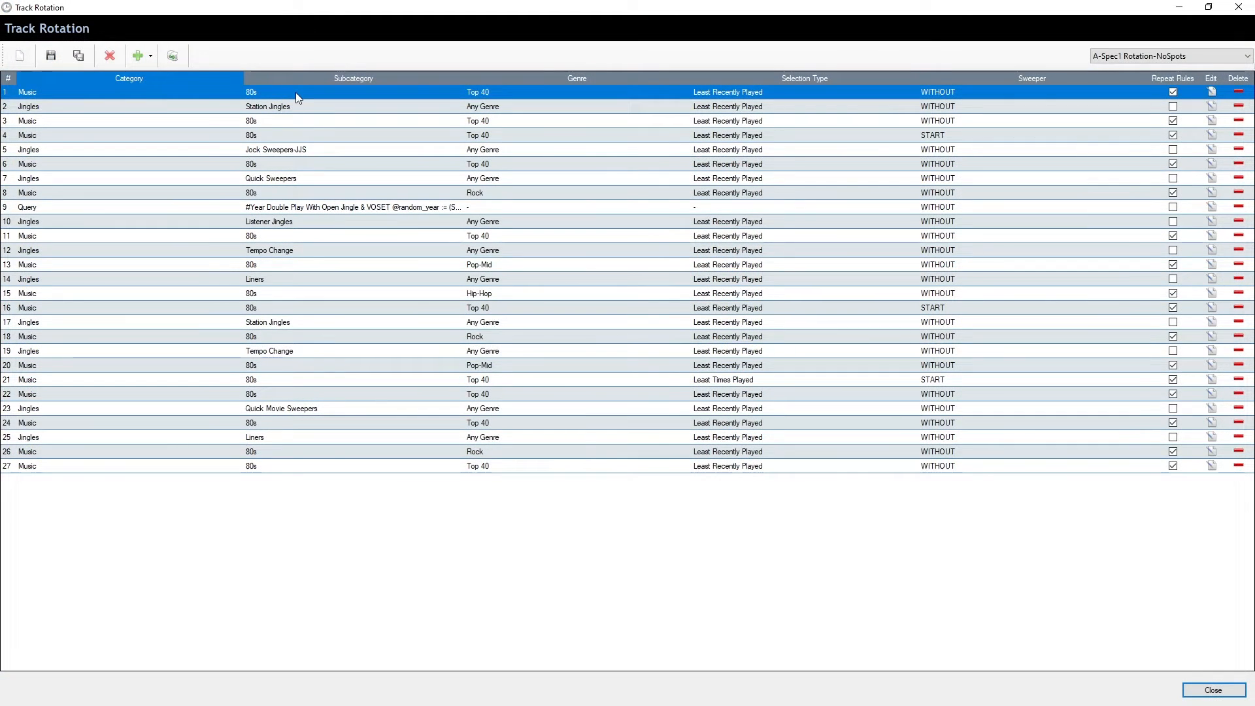
Change the Priority of row 1's Goody Two Shoes track from 50.0 to 25.
double_click(295, 92)
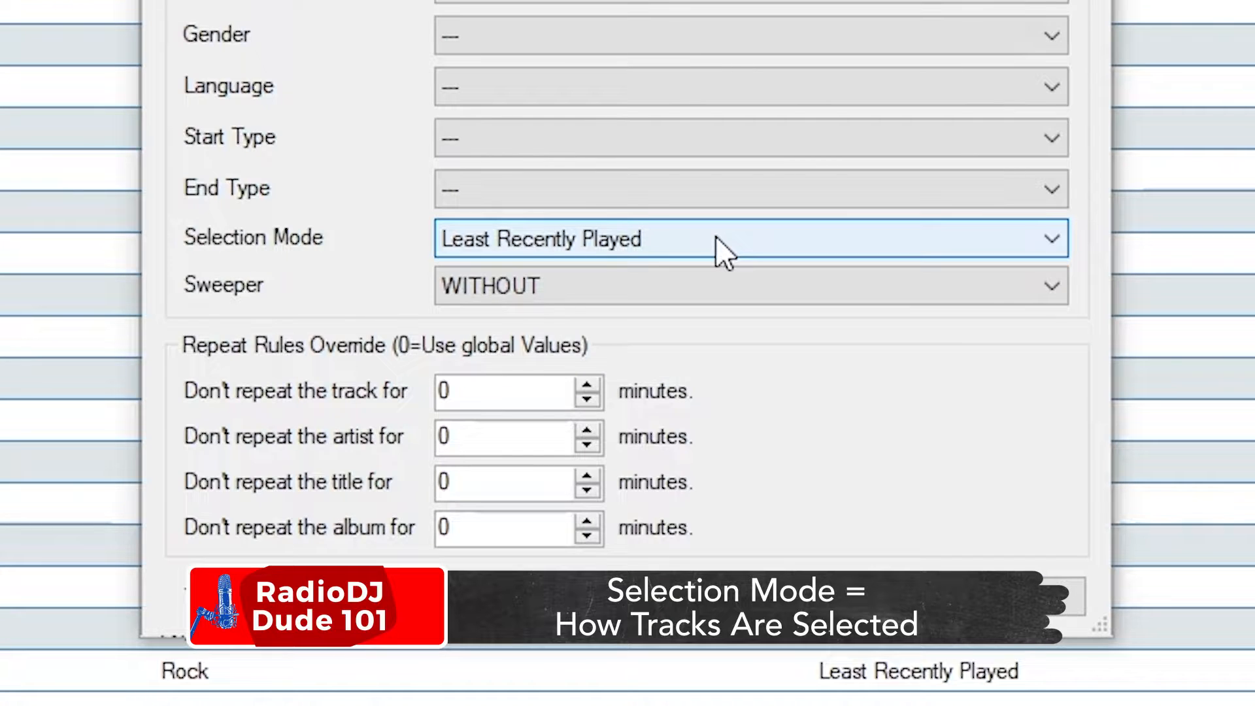
click(715, 237)
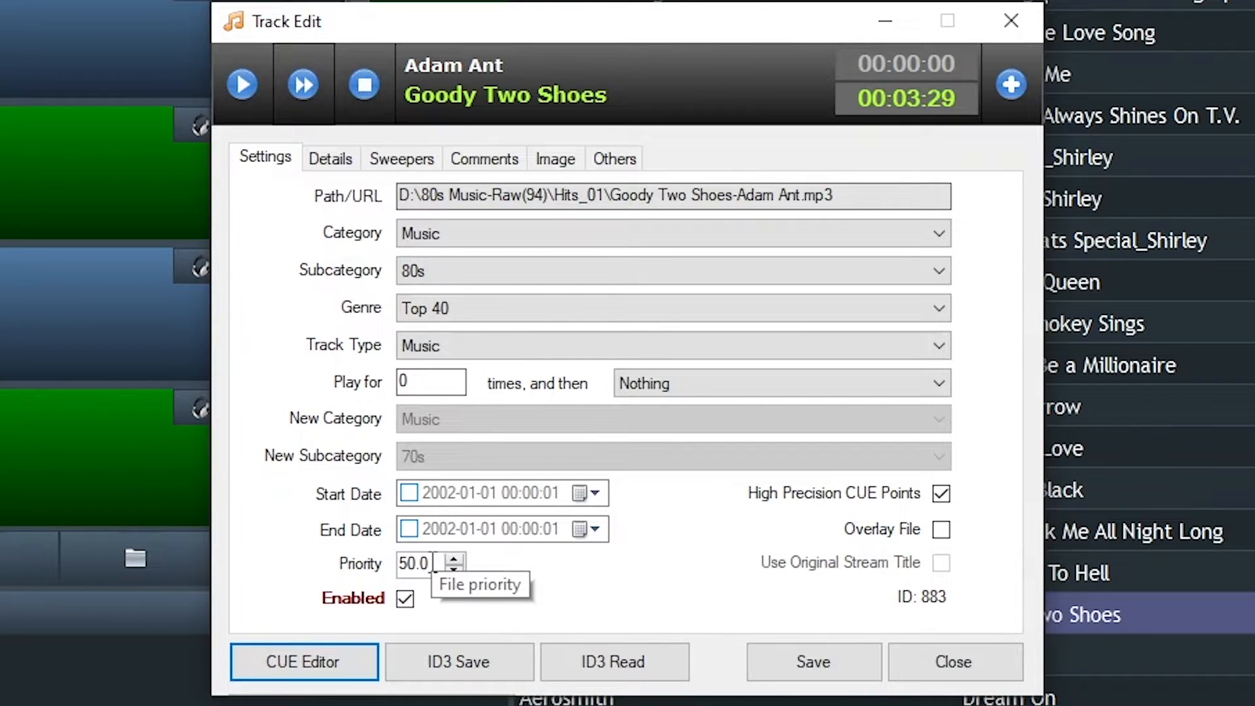
drag(433, 563, 393, 577)
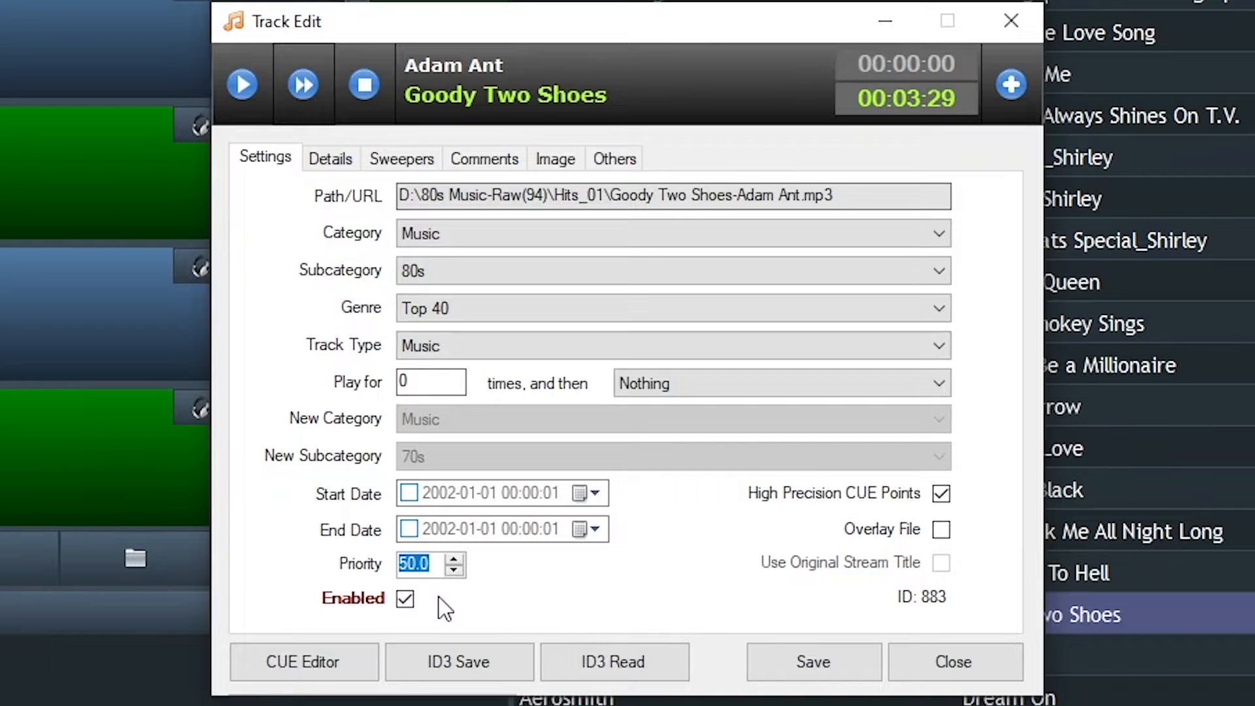
text(25)
key(Tab)
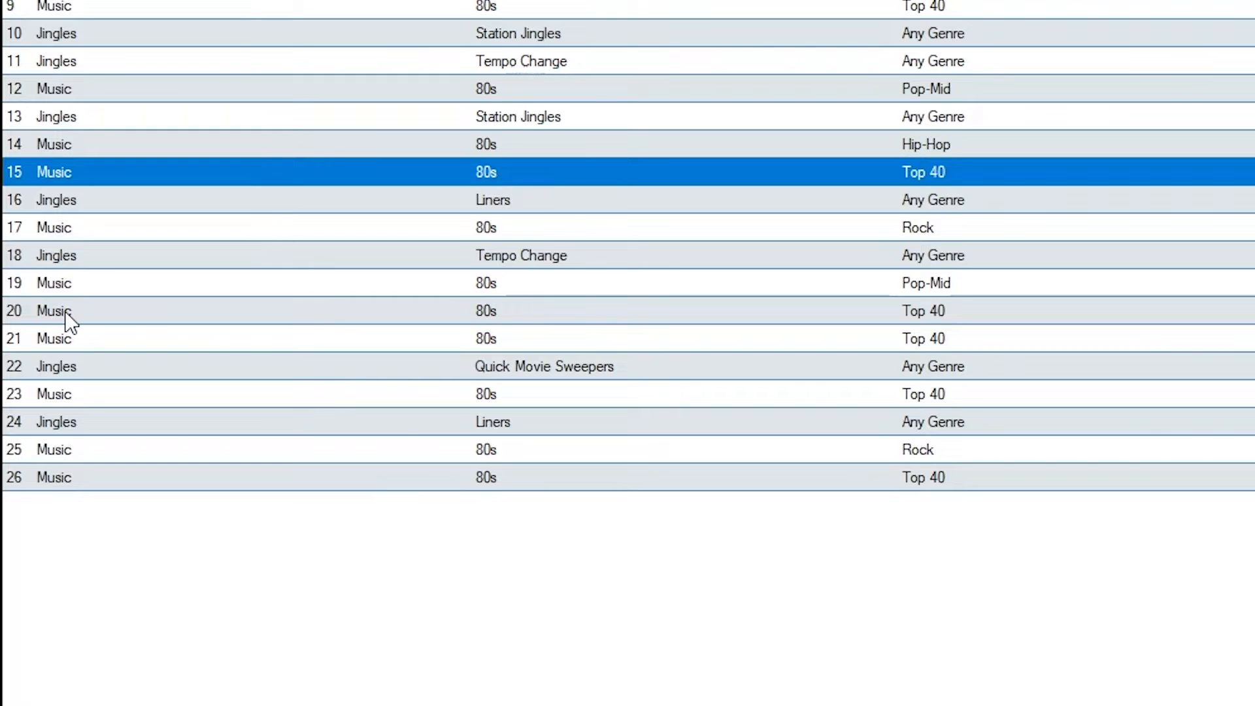
Set rotation row 20's selection mode to Least Recently Played and view its genre choices.
click(65, 314)
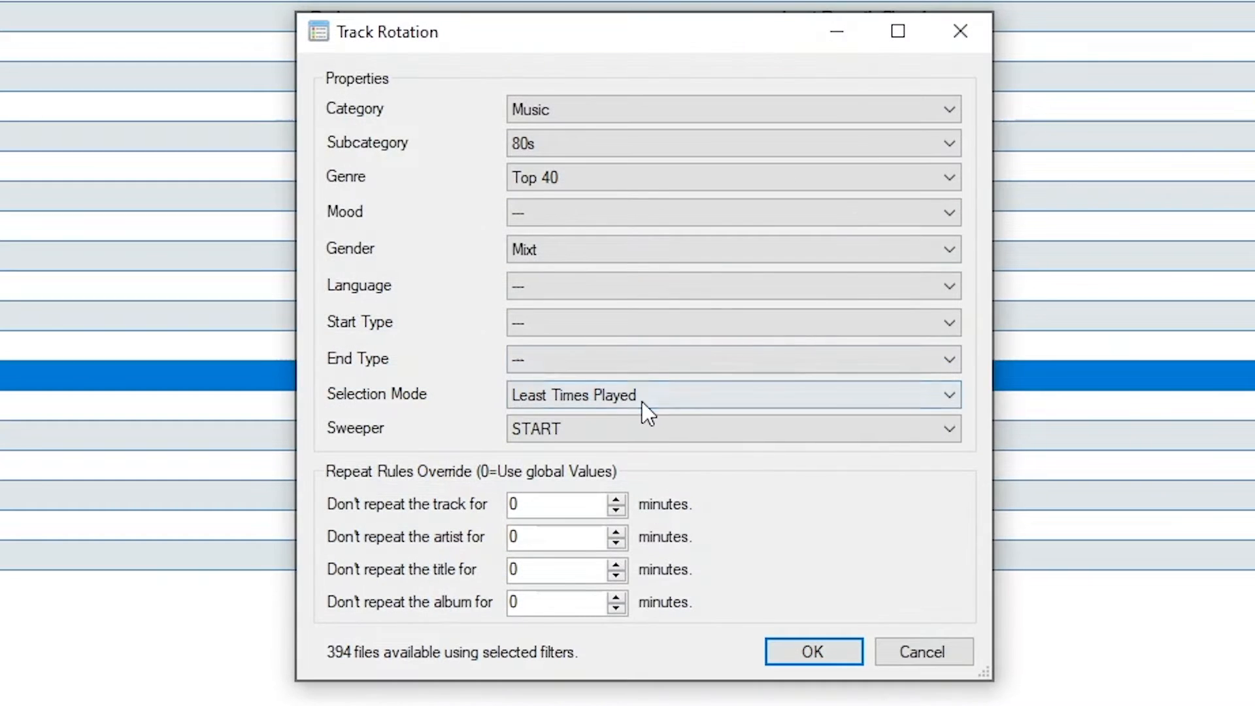
click(642, 401)
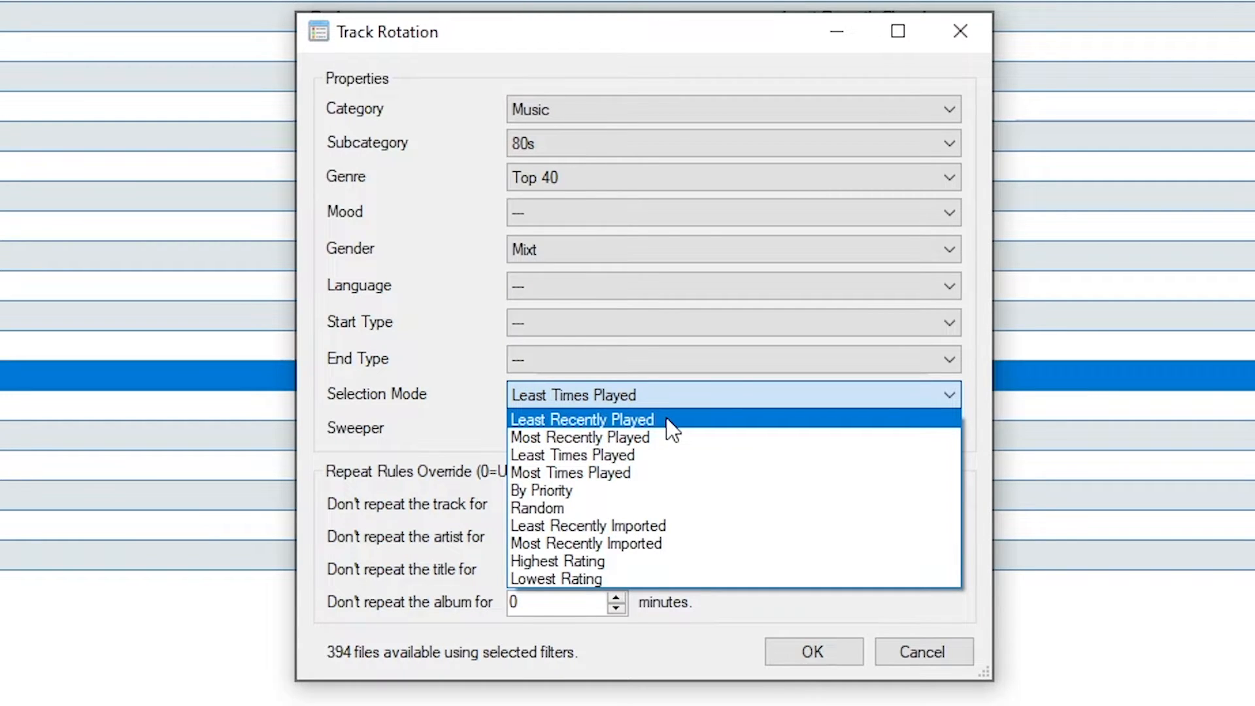
click(666, 419)
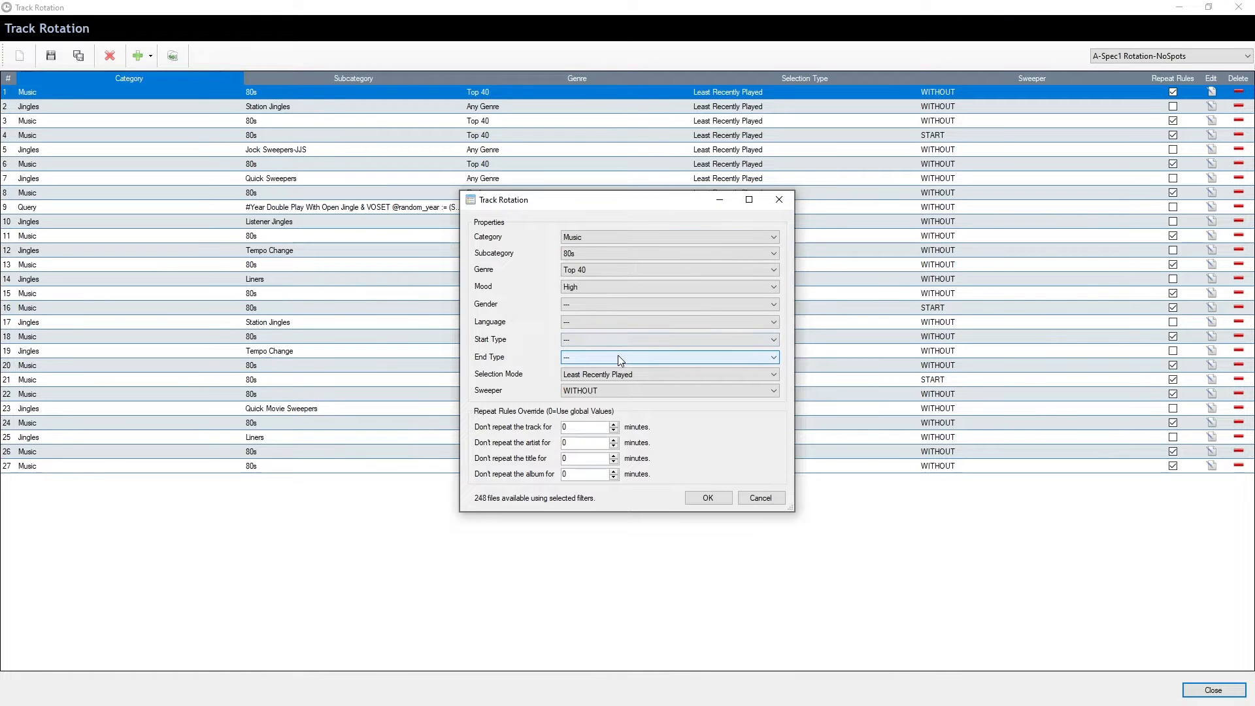
click(594, 269)
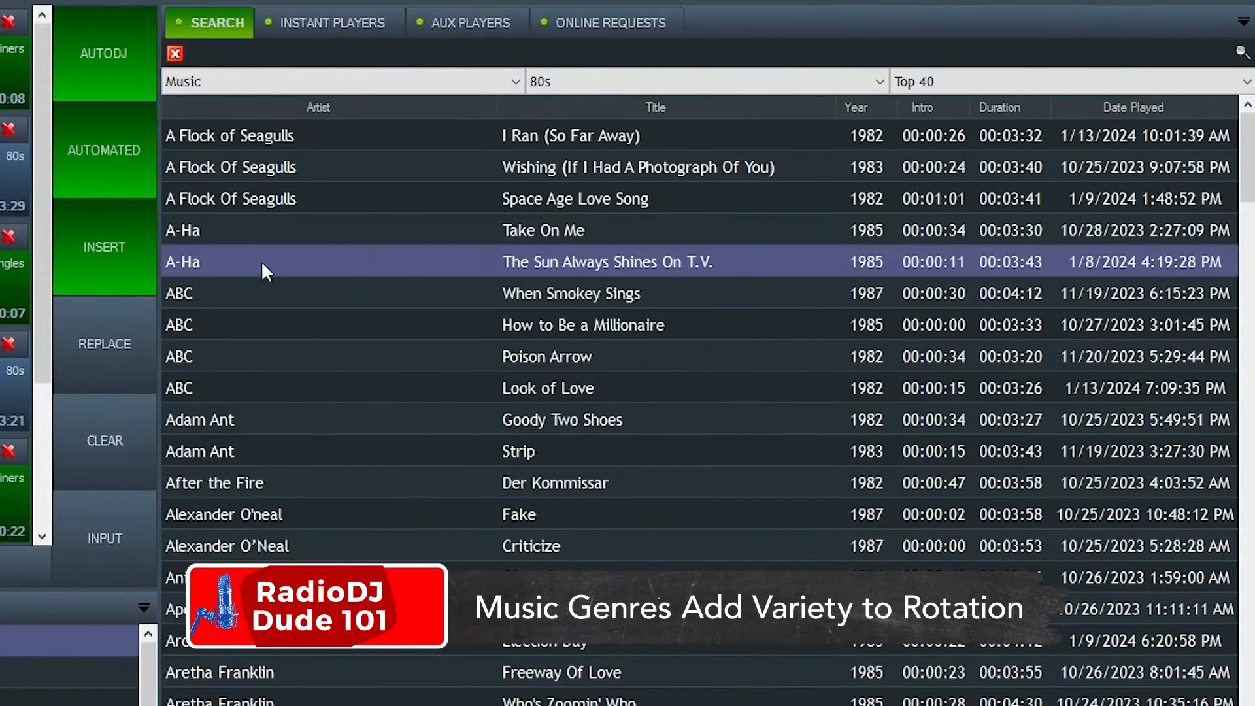
Filter the 80s song library by Pop-Mid, then Rock, then Hip-Hop genre.
click(942, 84)
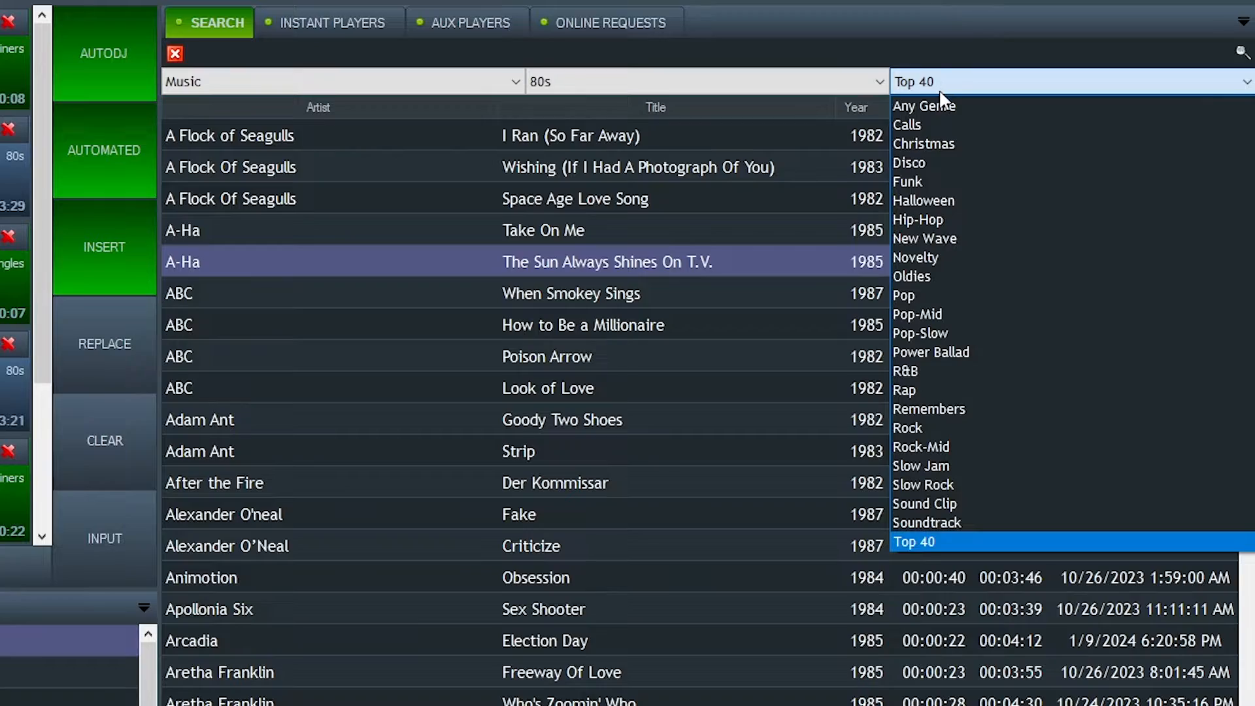
click(1002, 314)
scroll(425, 360, down, 20)
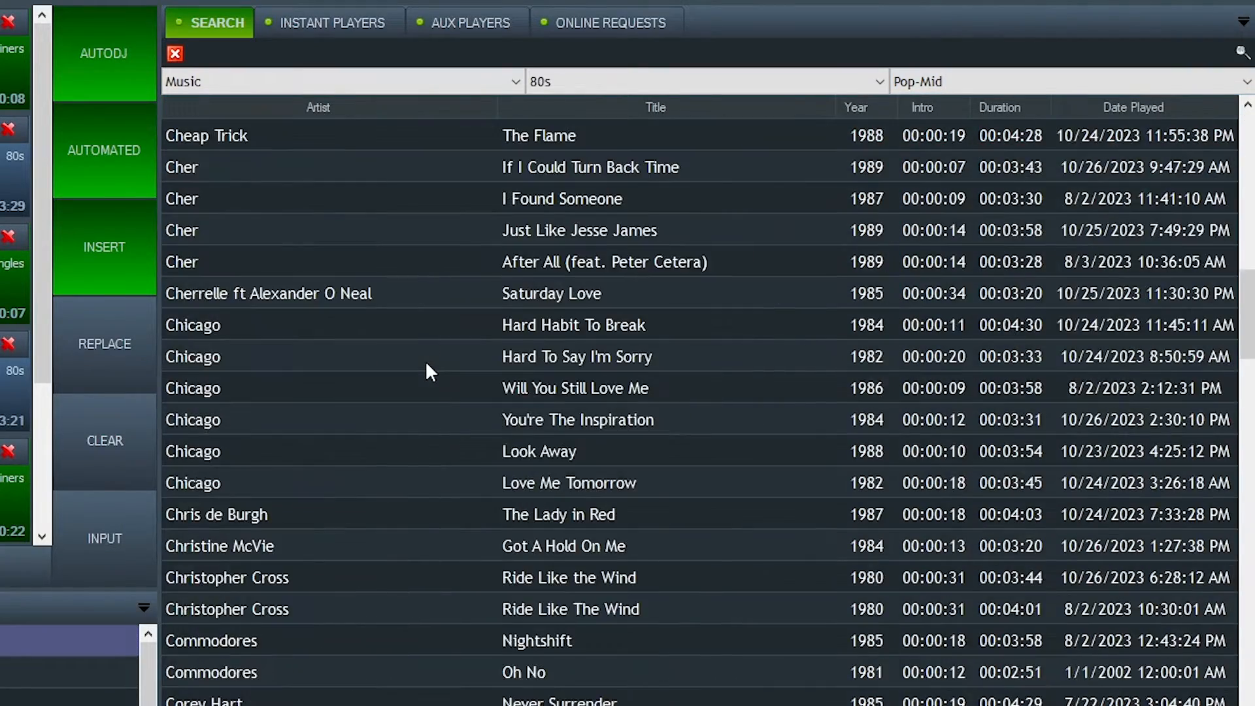
scroll(428, 371, down, 12)
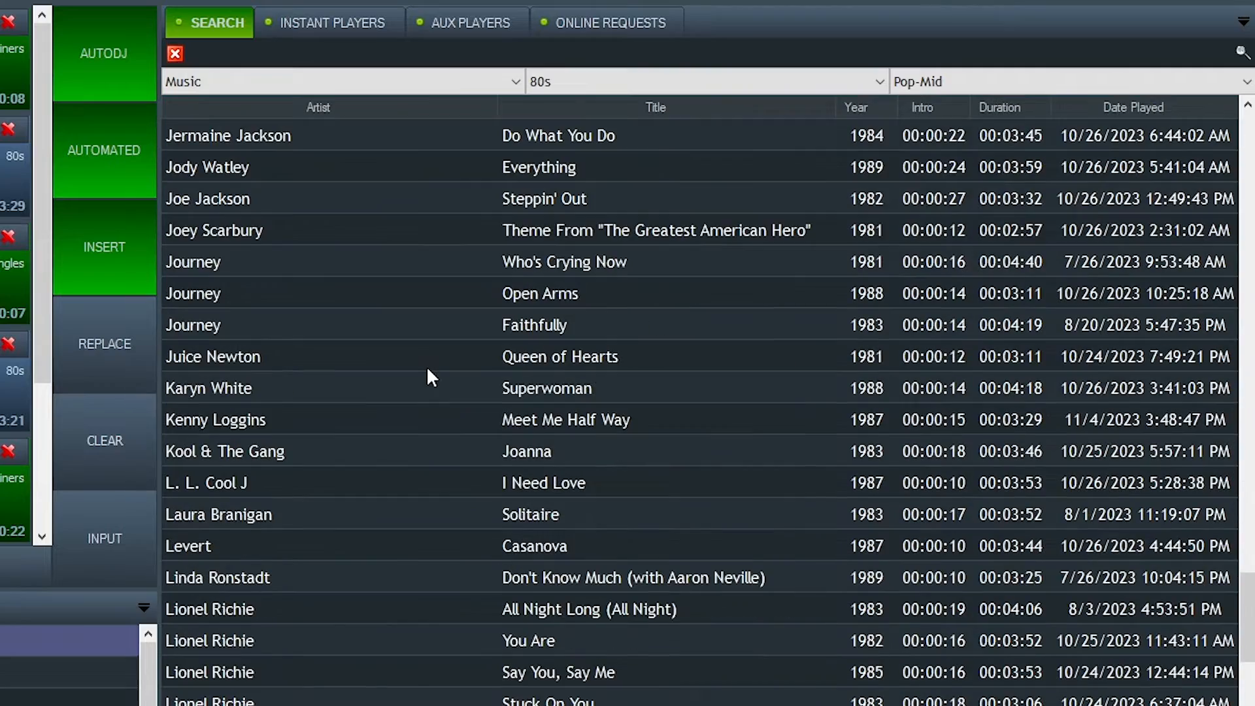
click(967, 81)
click(951, 427)
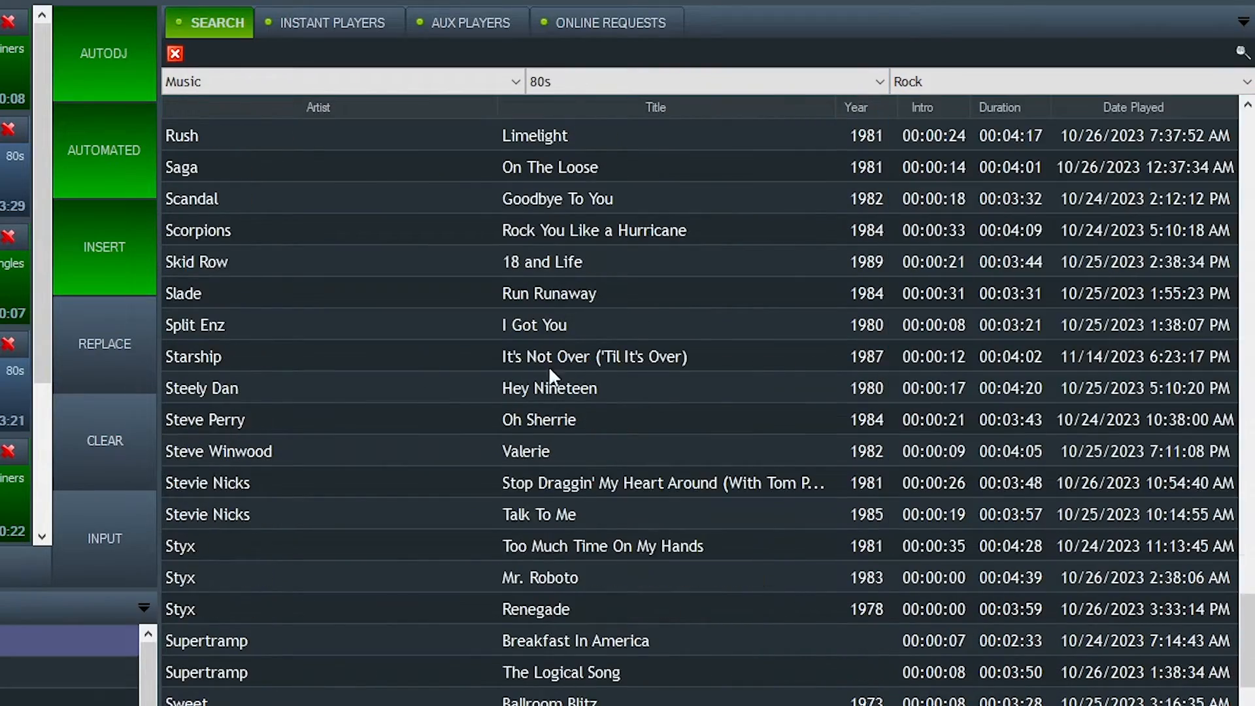
scroll(548, 366, down, 8)
scroll(561, 405, up, 10)
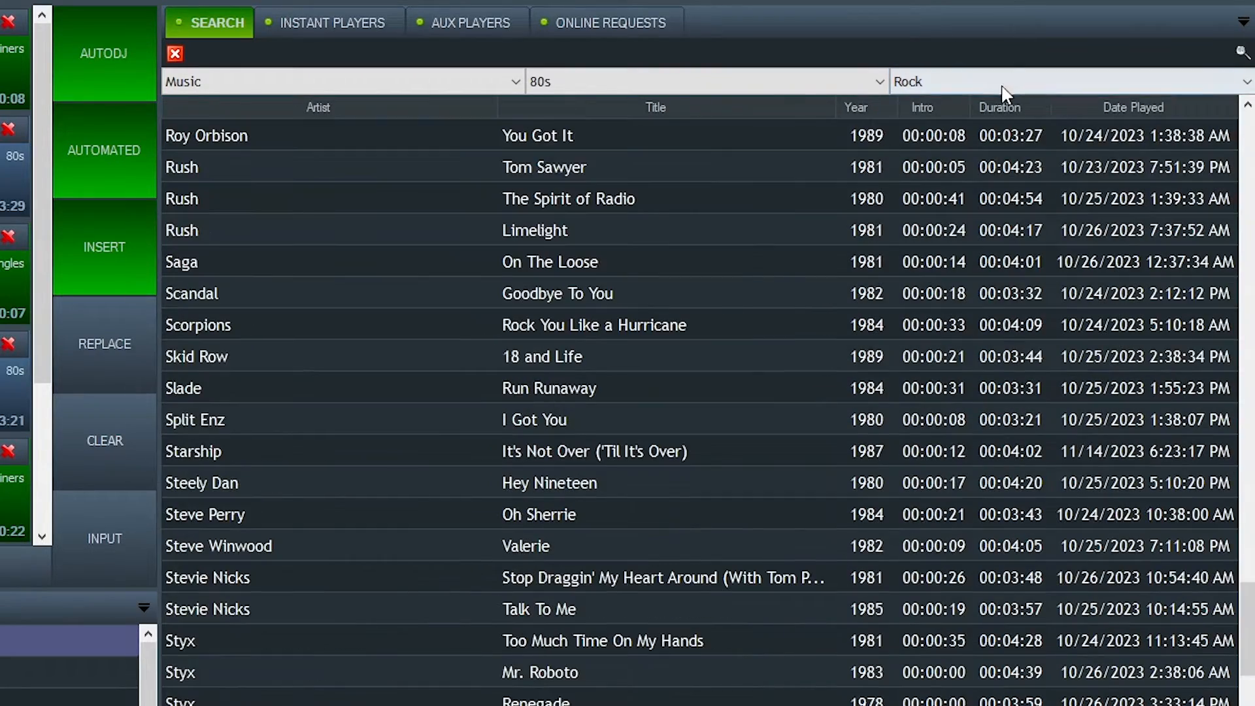
click(991, 86)
click(966, 218)
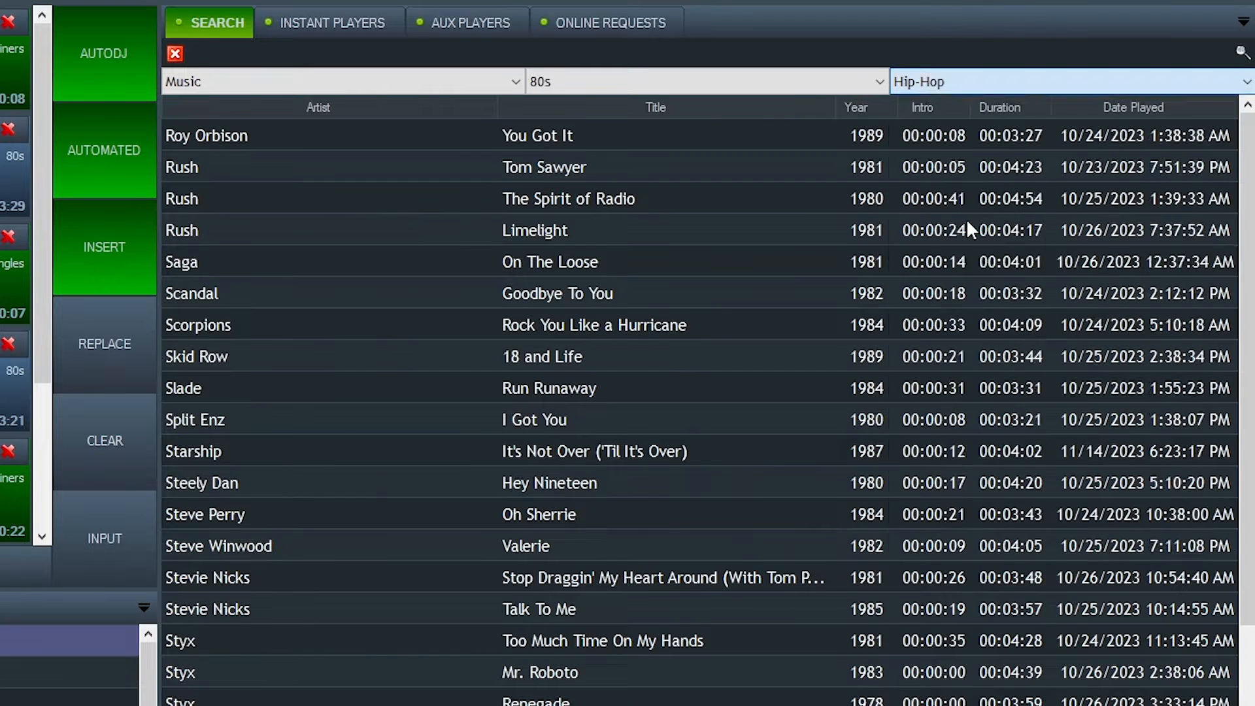
click(970, 87)
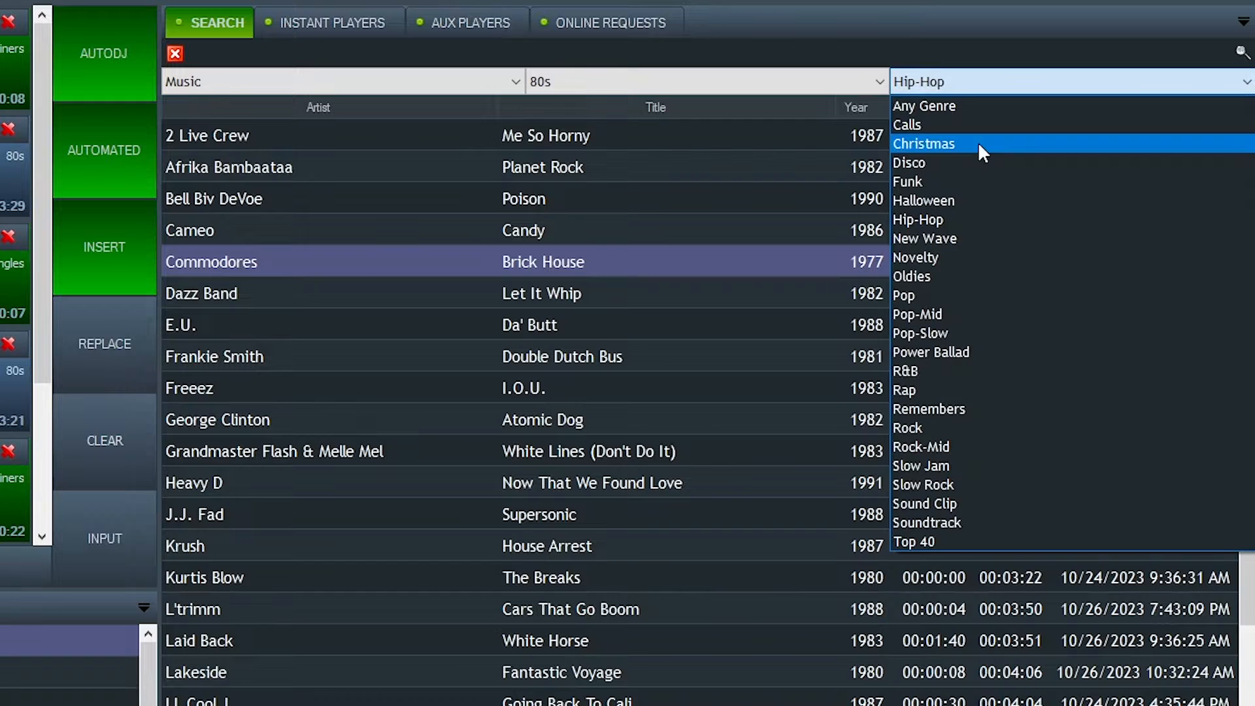
click(951, 88)
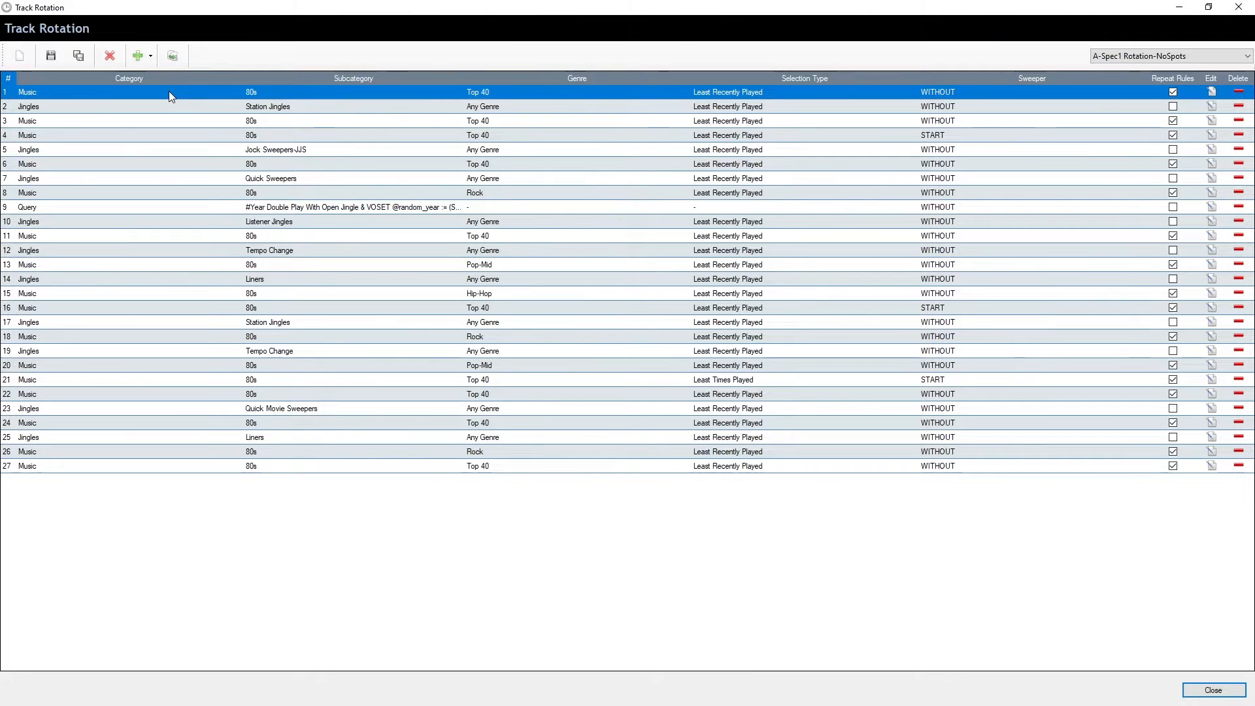
Open row 1's rotation settings and check its mood list, keeping High.
click(1211, 92)
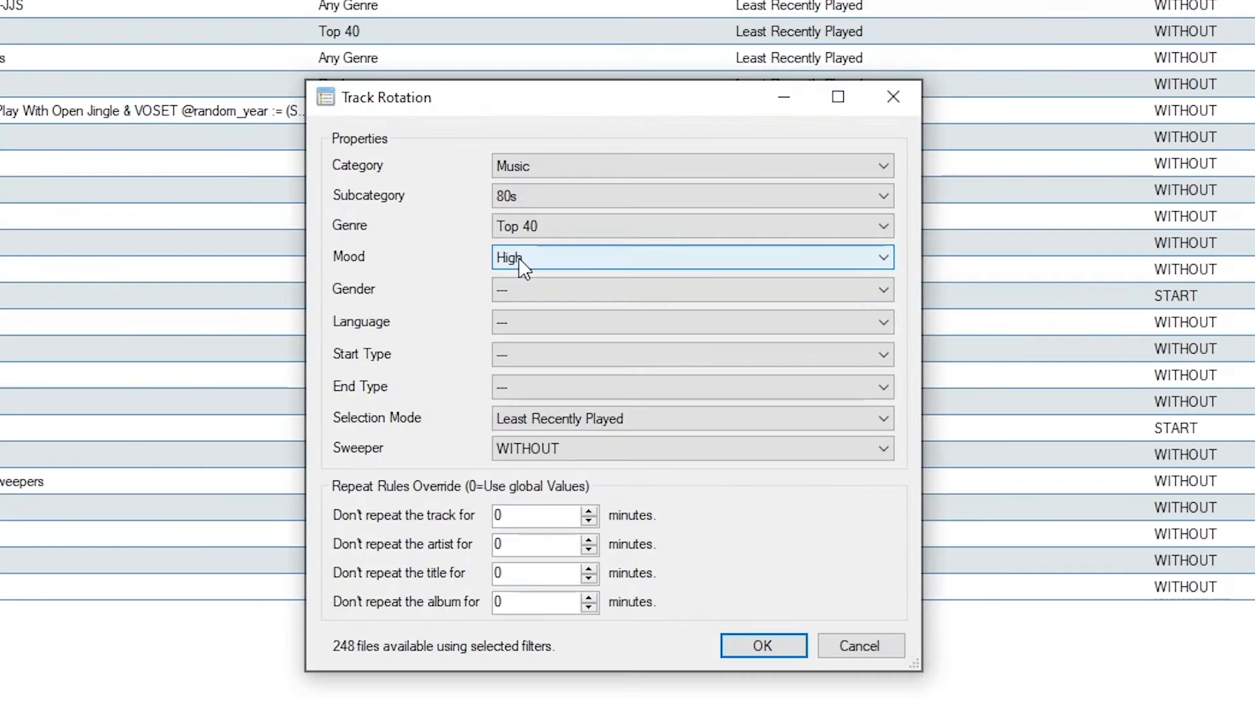
click(520, 259)
click(522, 259)
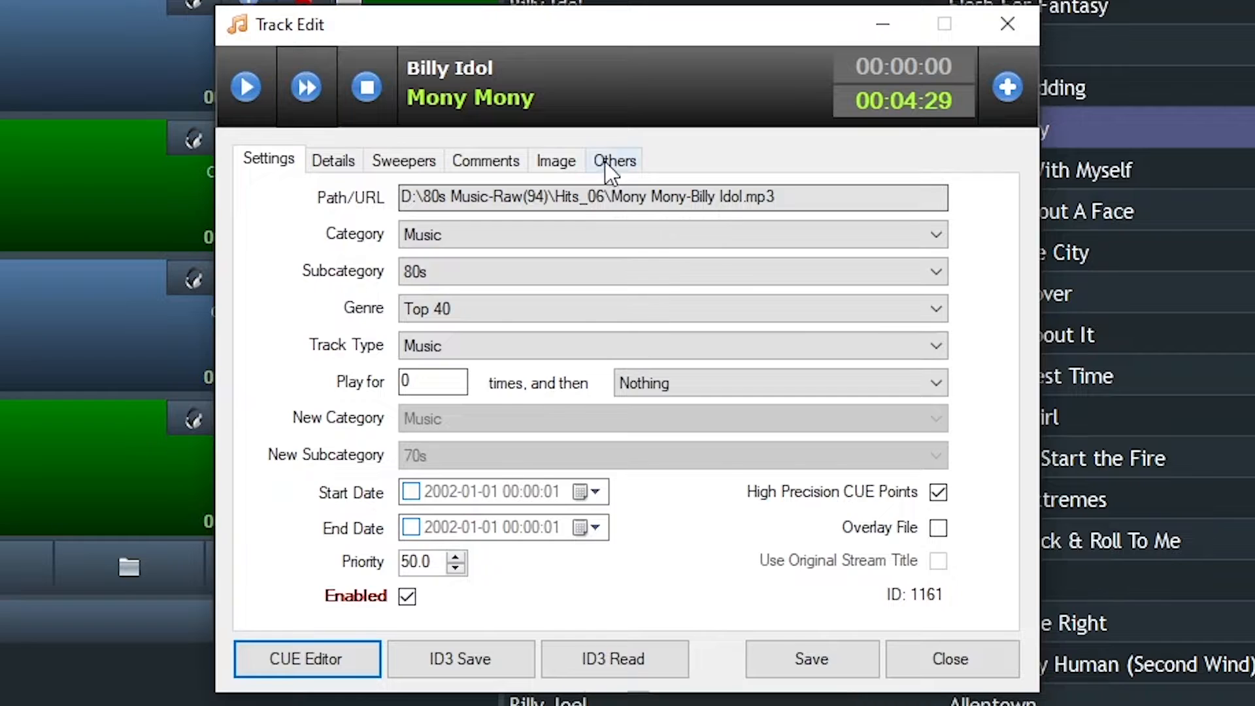
Show Mony Mony's extra tag fields and check its mood, keeping High.
click(612, 167)
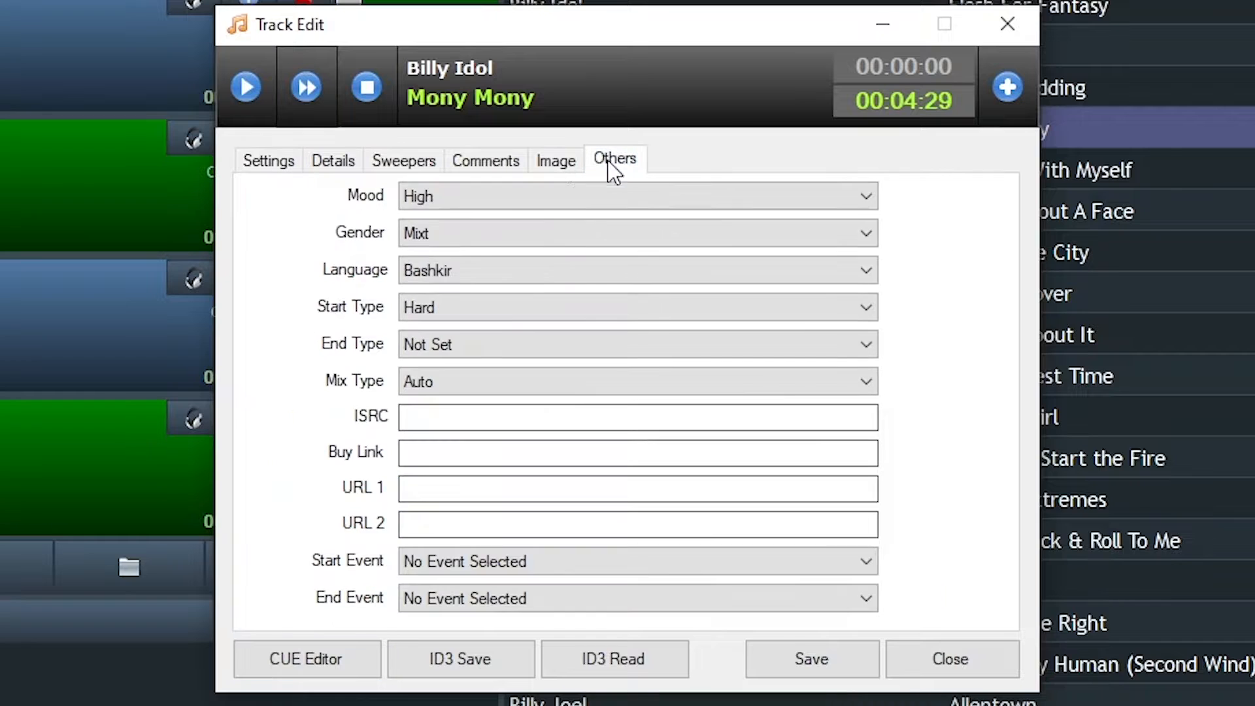
click(566, 196)
click(566, 196)
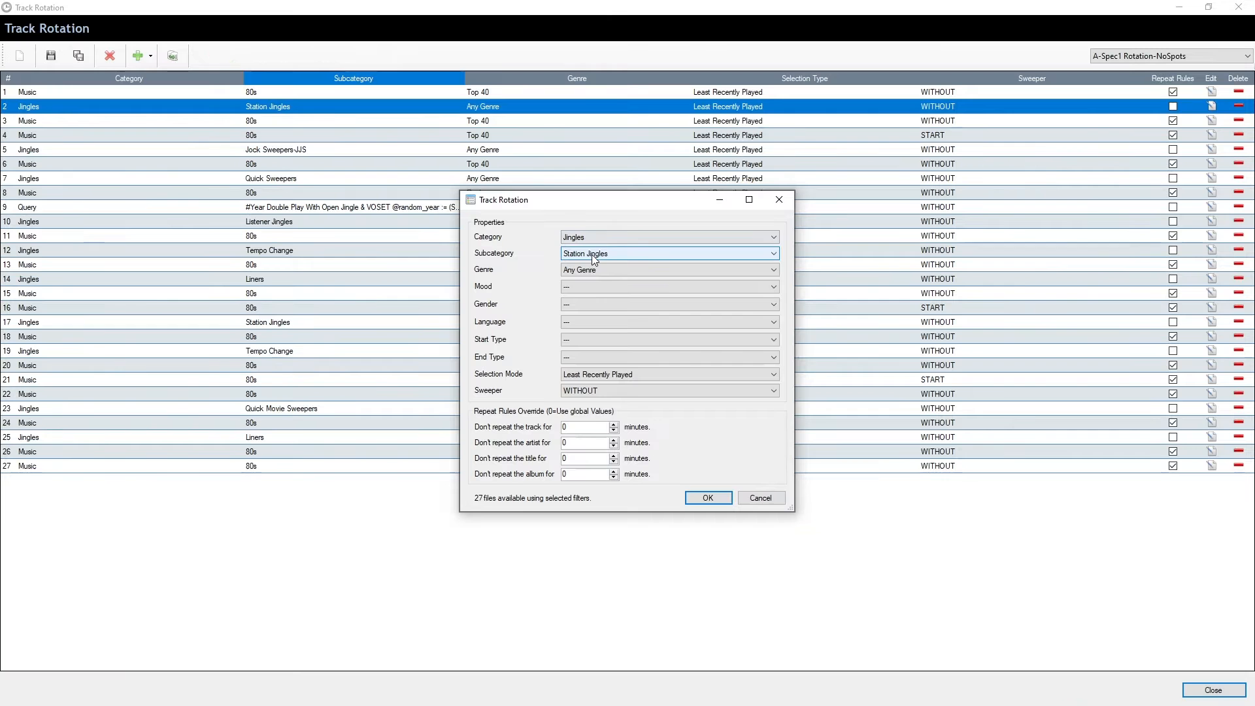
Check the jingle subcategory stays Station Jingles and cancel row 2's settings unchanged.
click(1242, 523)
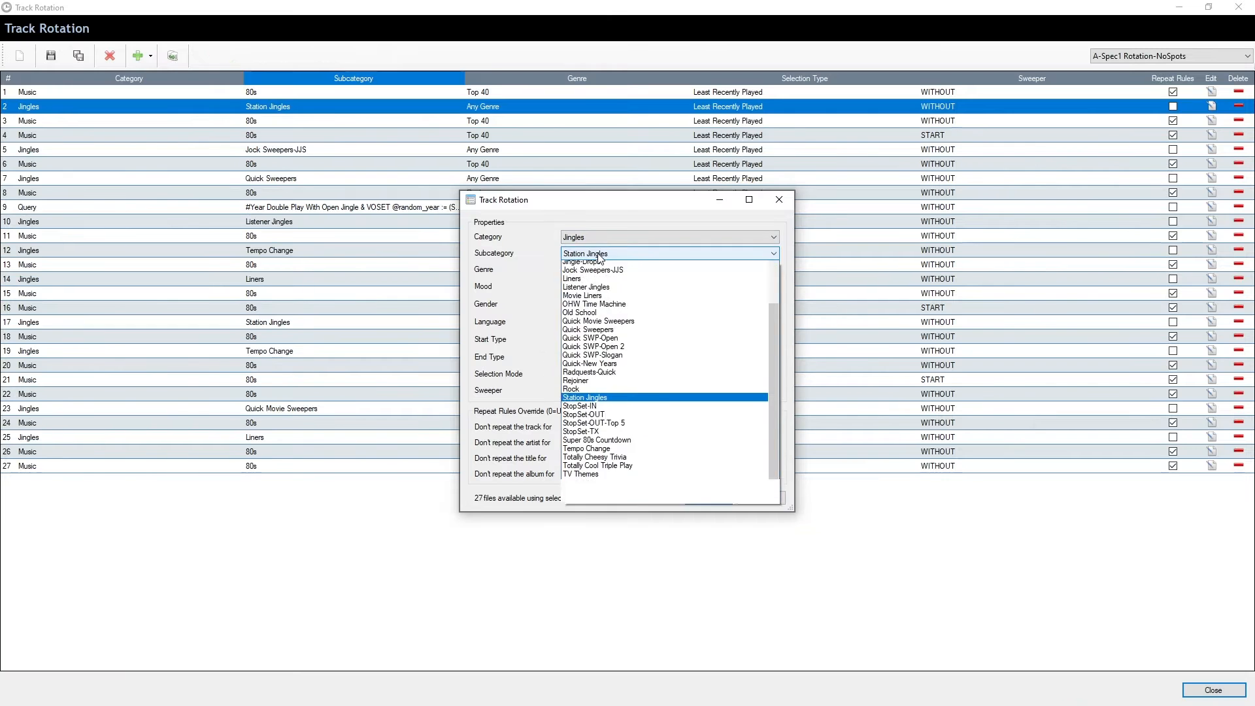
scroll(732, 614, up, 3)
scroll(737, 618, down, 3)
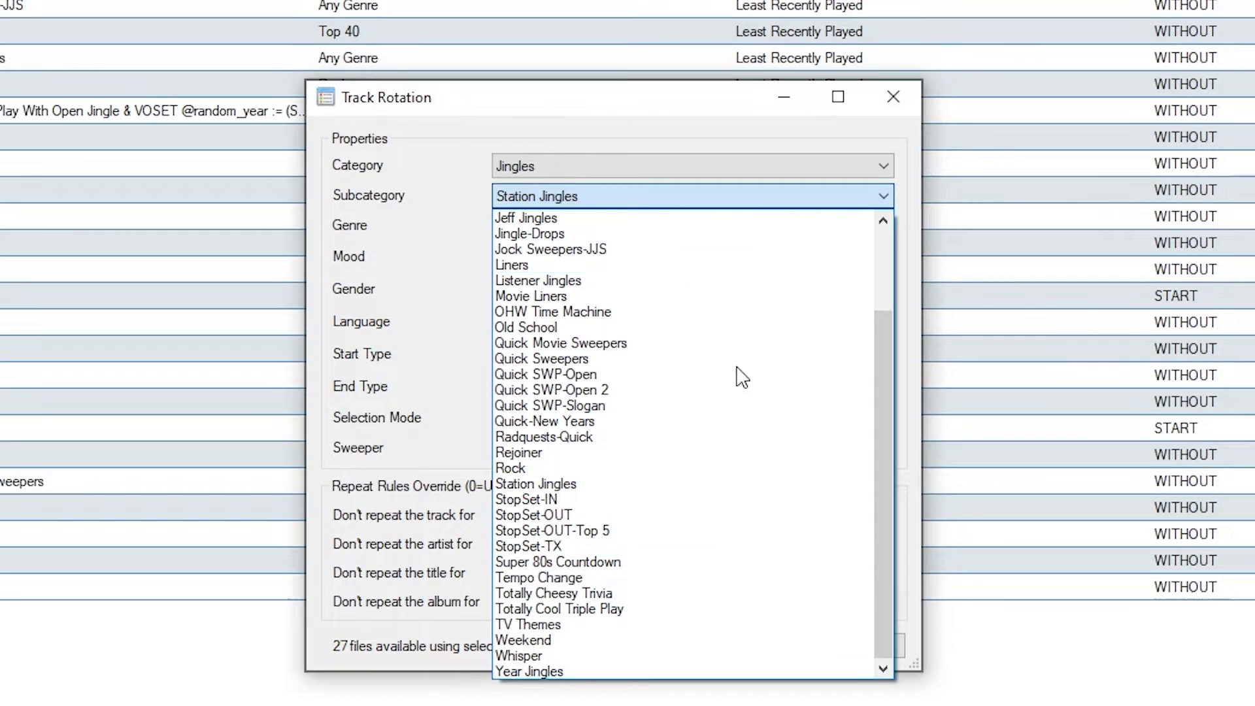
click(568, 195)
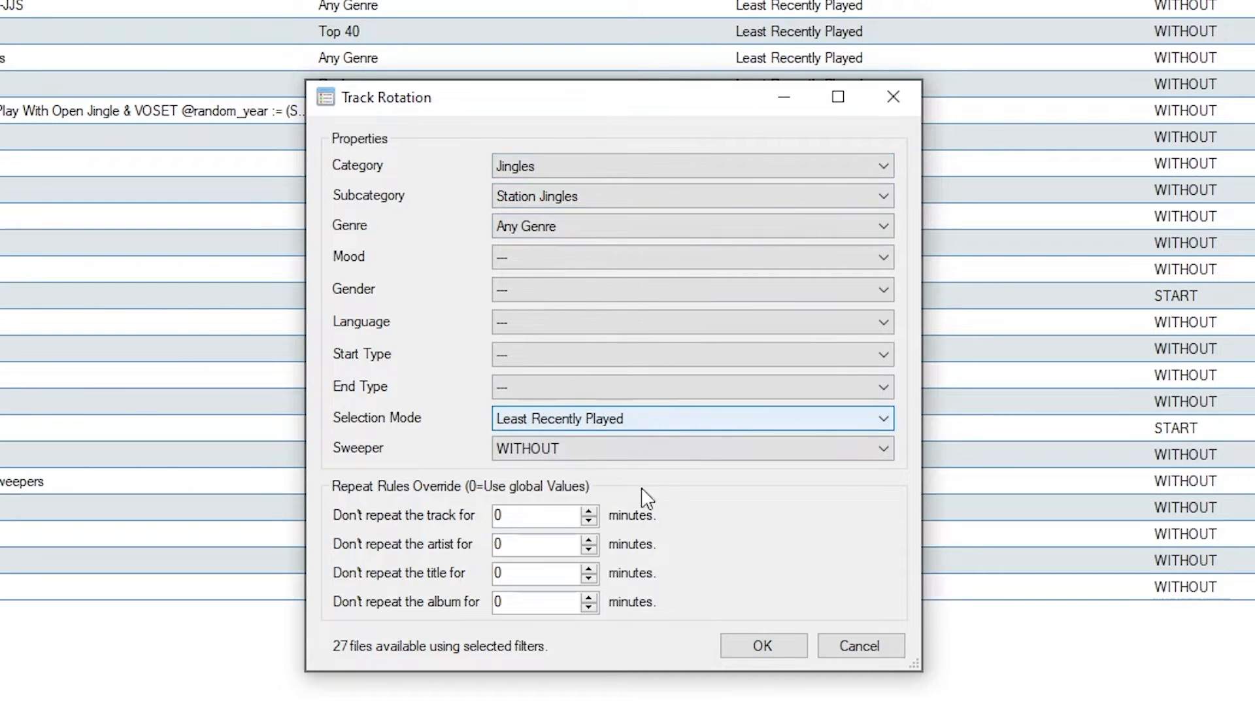
click(901, 653)
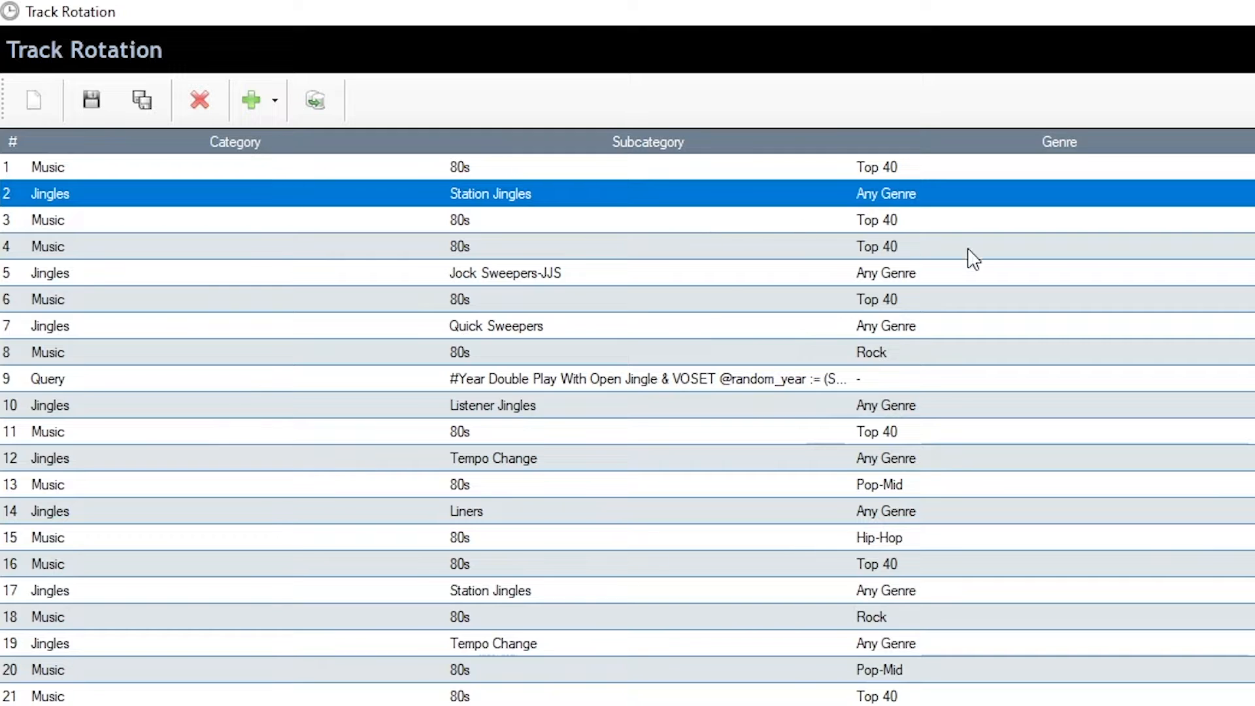
click(486, 229)
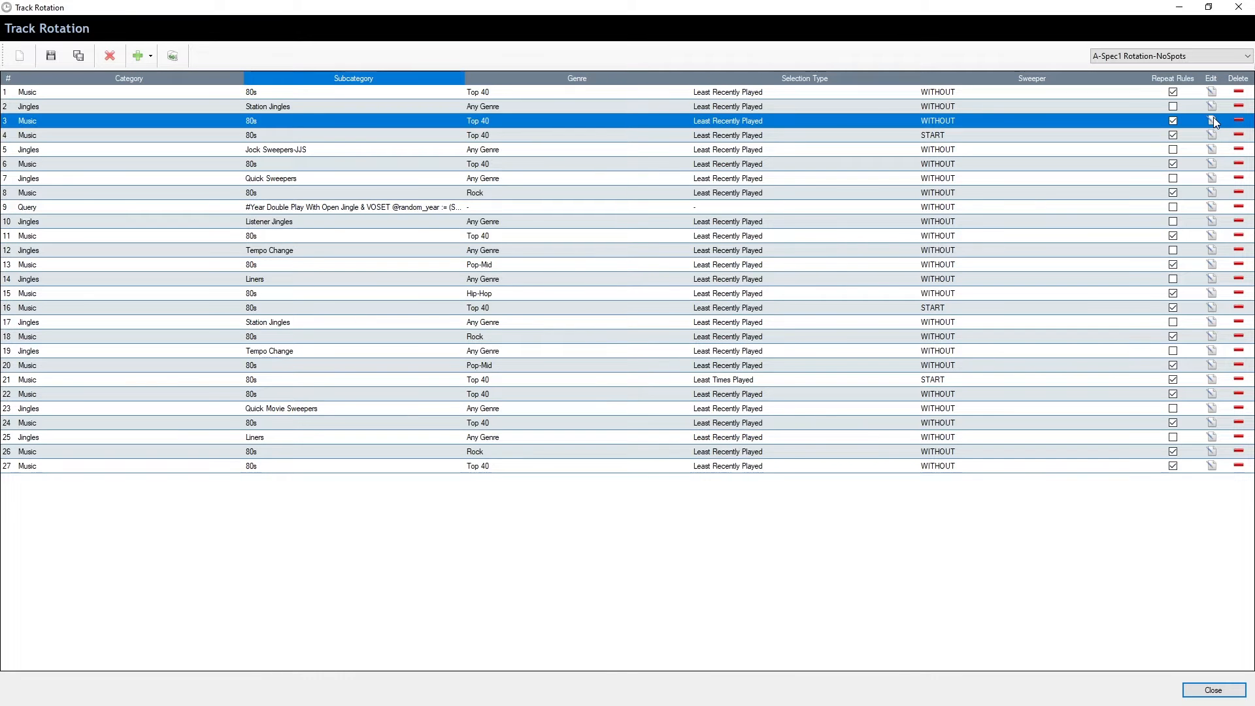
click(1208, 119)
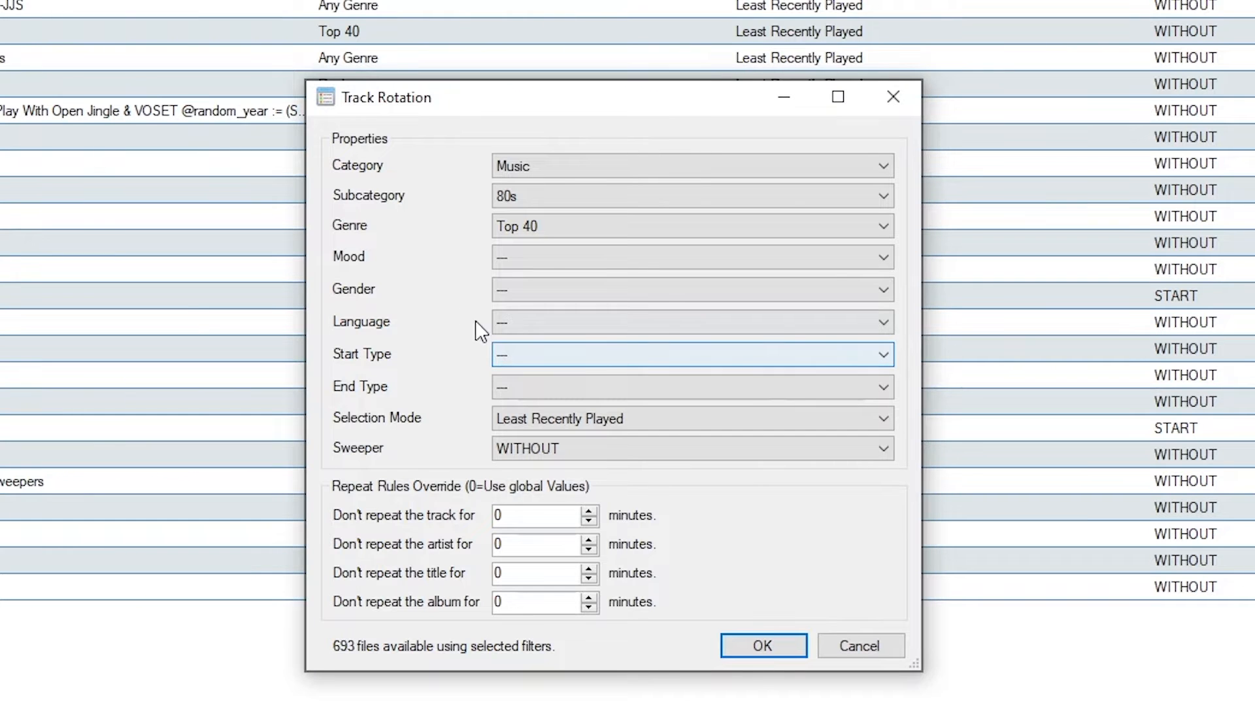
click(872, 649)
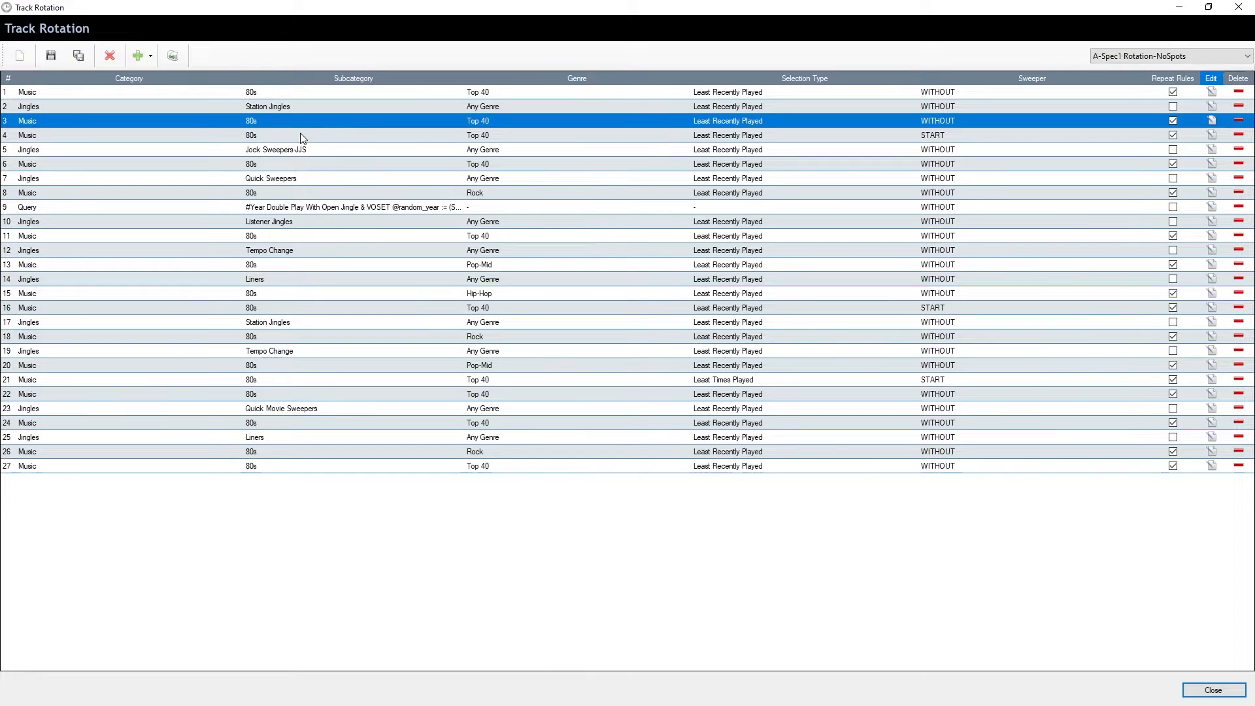
click(302, 138)
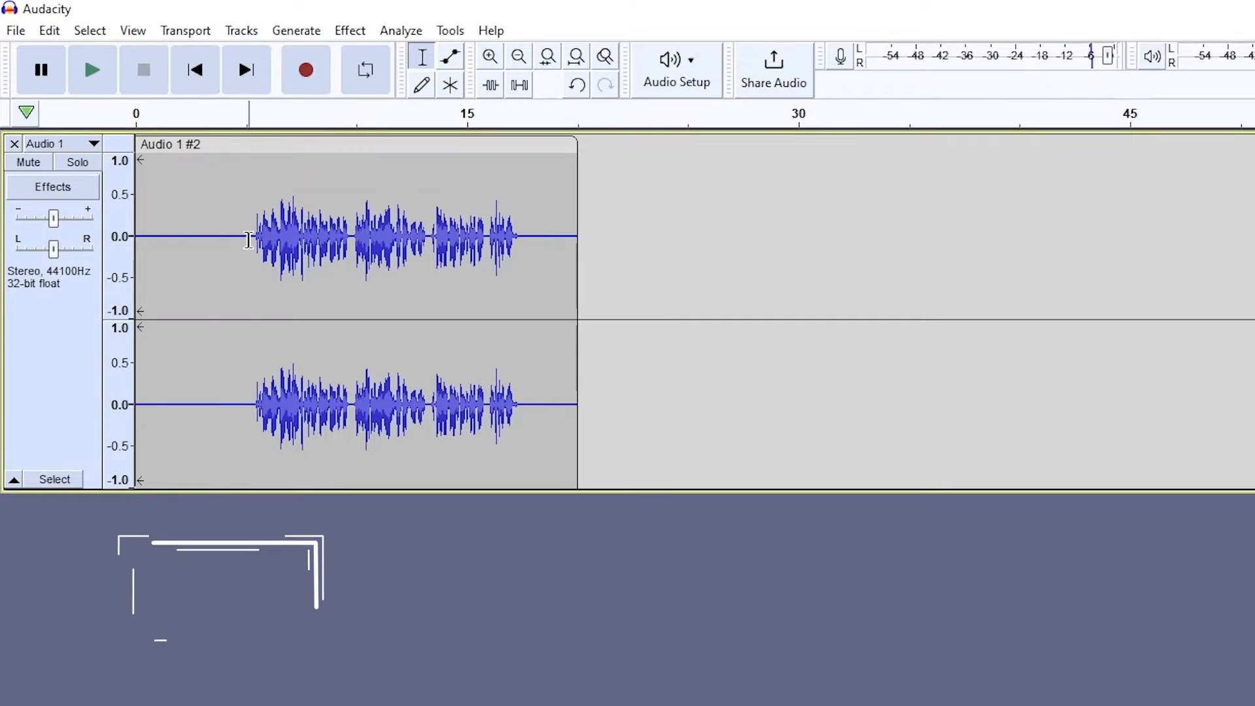
drag(136, 235, 247, 236)
Delete the leading silence and apply the 01_MRC - Radio Voice macro to the recording.
key(Delete)
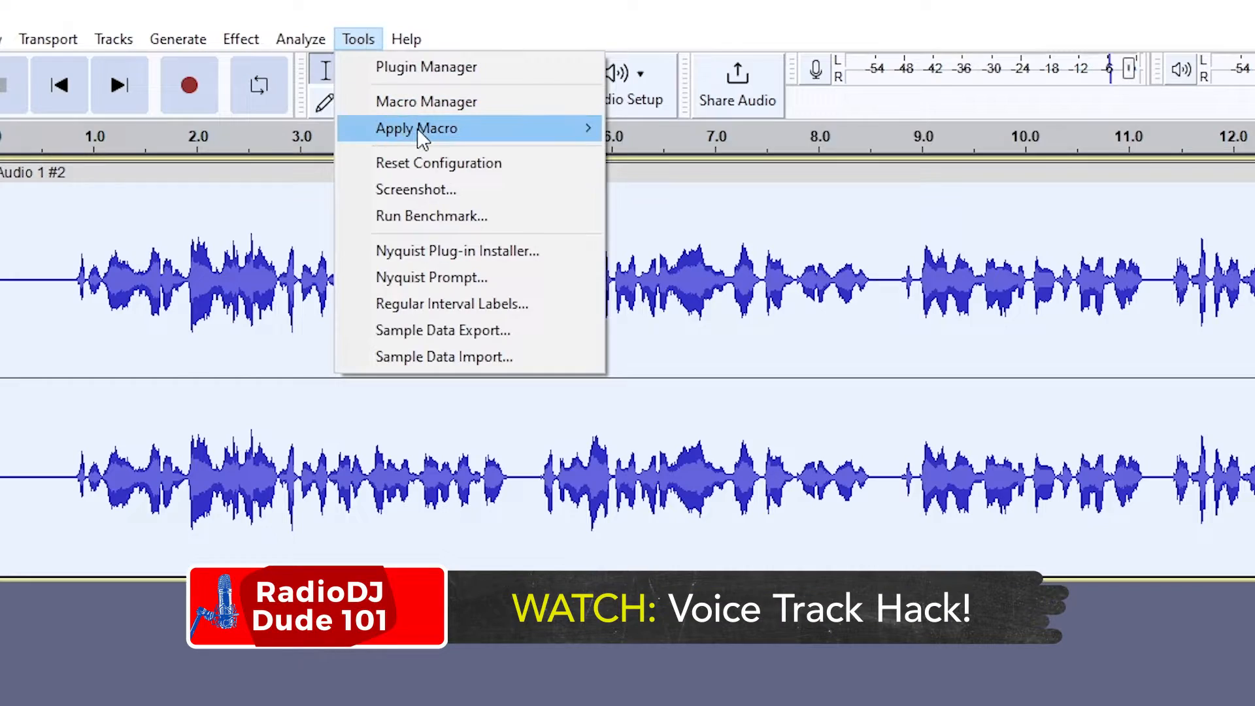
mouse_move(586, 136)
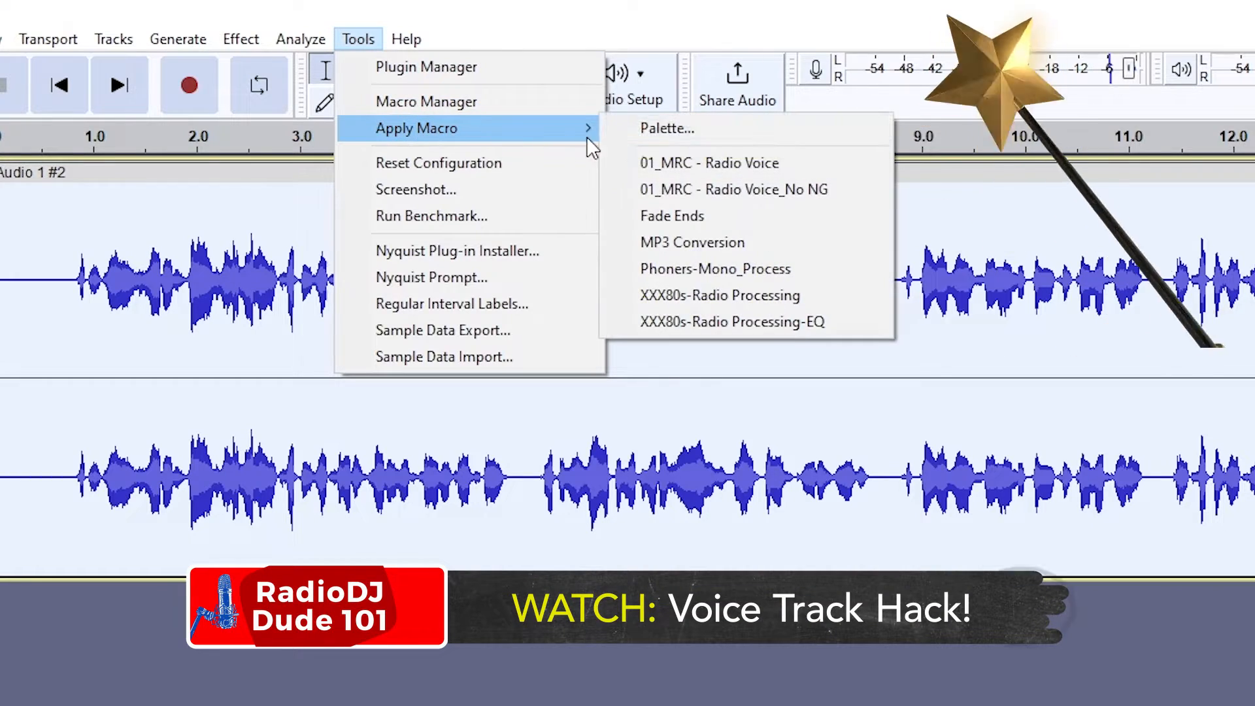
click(672, 163)
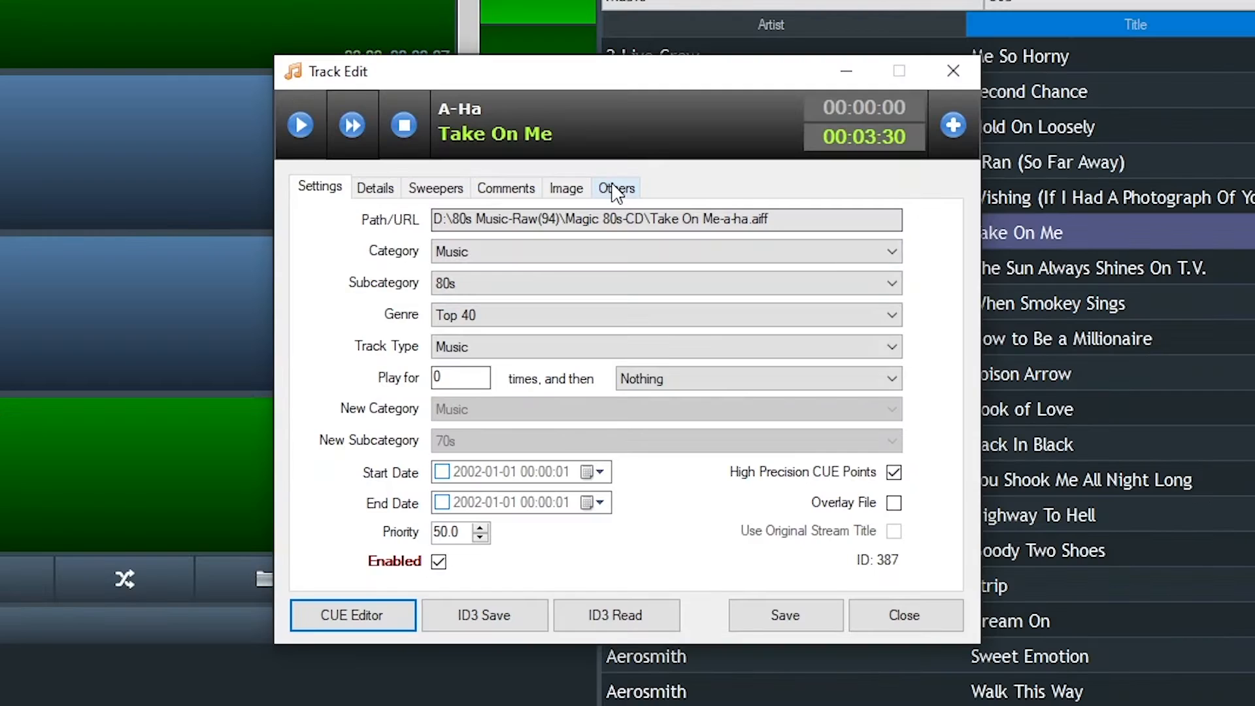
Review the track's mood, gender and language tags, then slot 4's Start Type and Sweeper options.
click(621, 260)
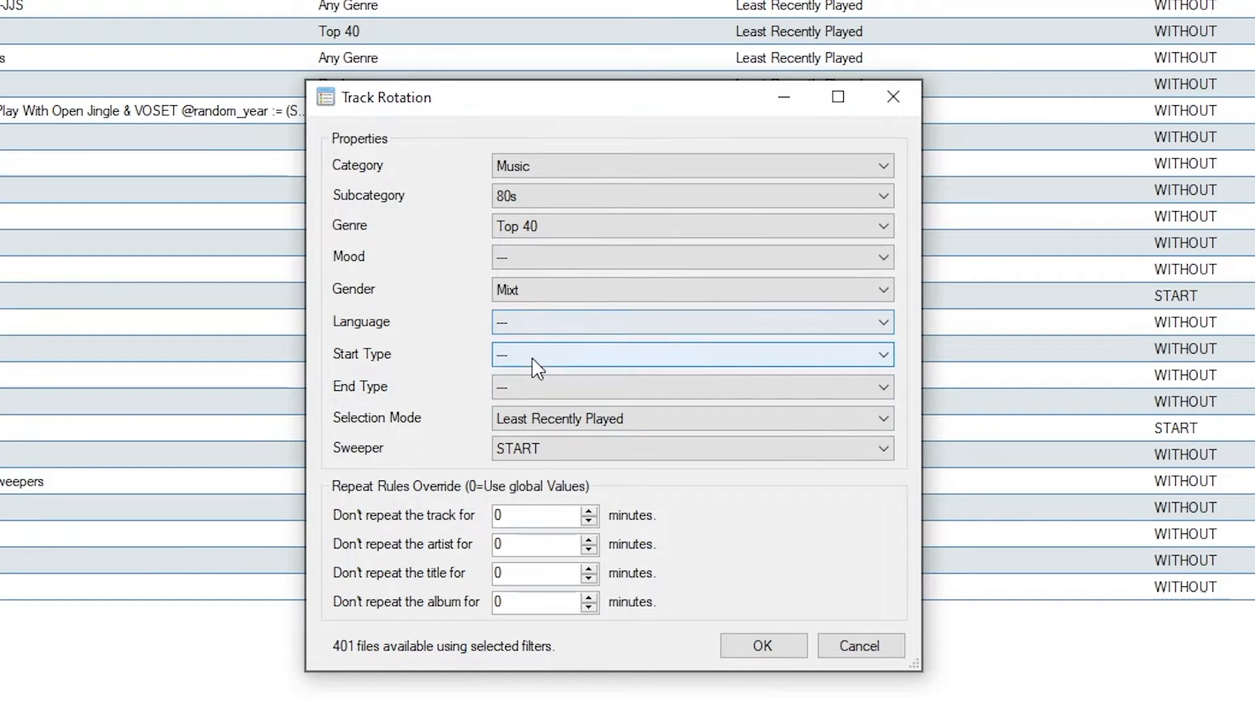
click(526, 357)
click(430, 308)
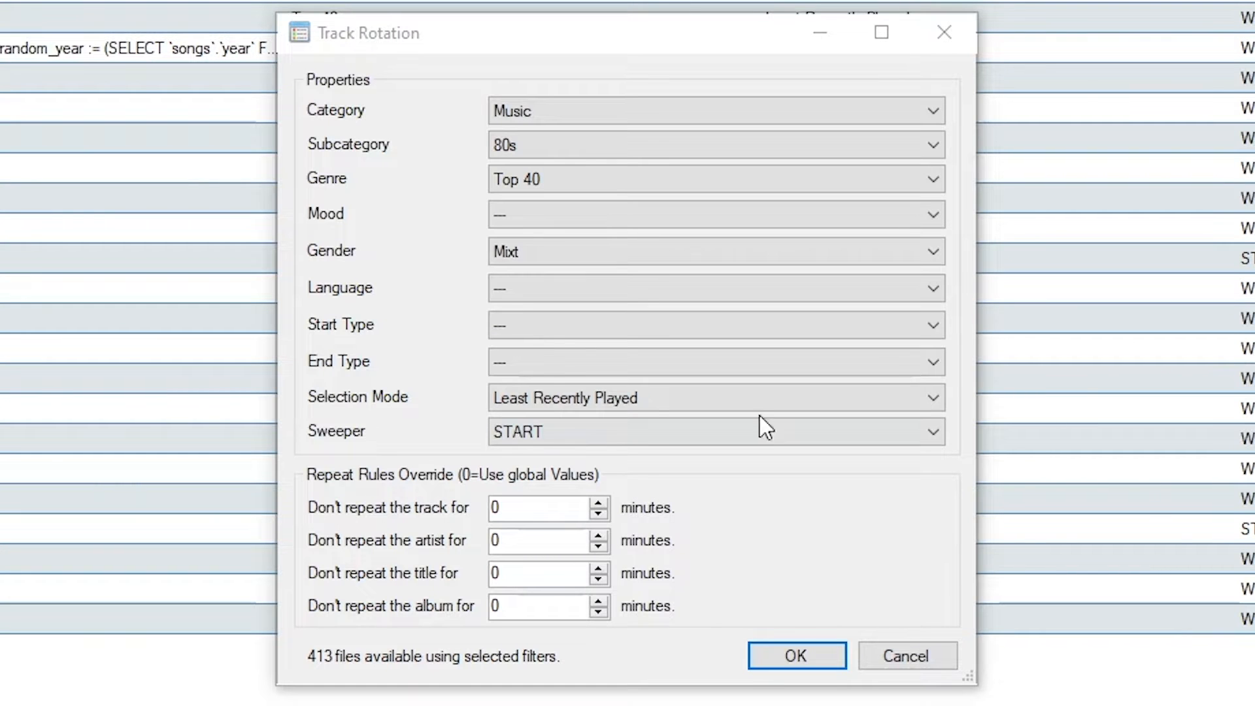
click(616, 425)
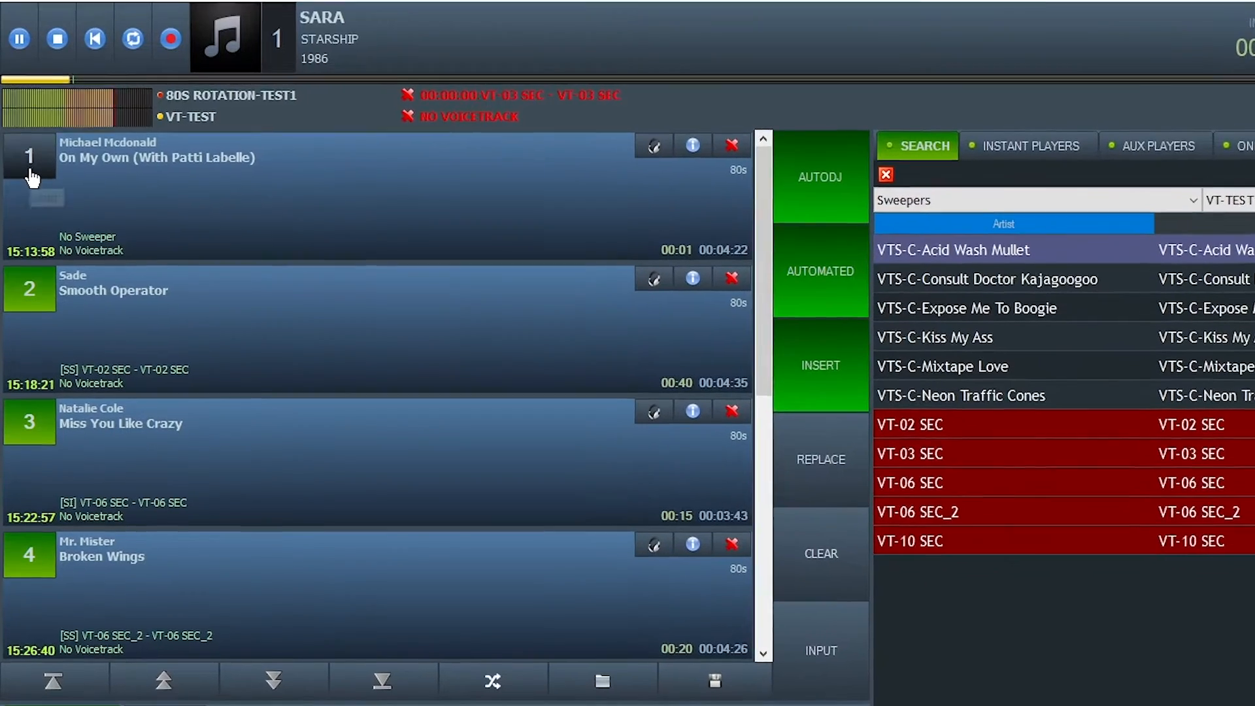
Skip ahead to the next queued song so On My Own starts early.
click(31, 177)
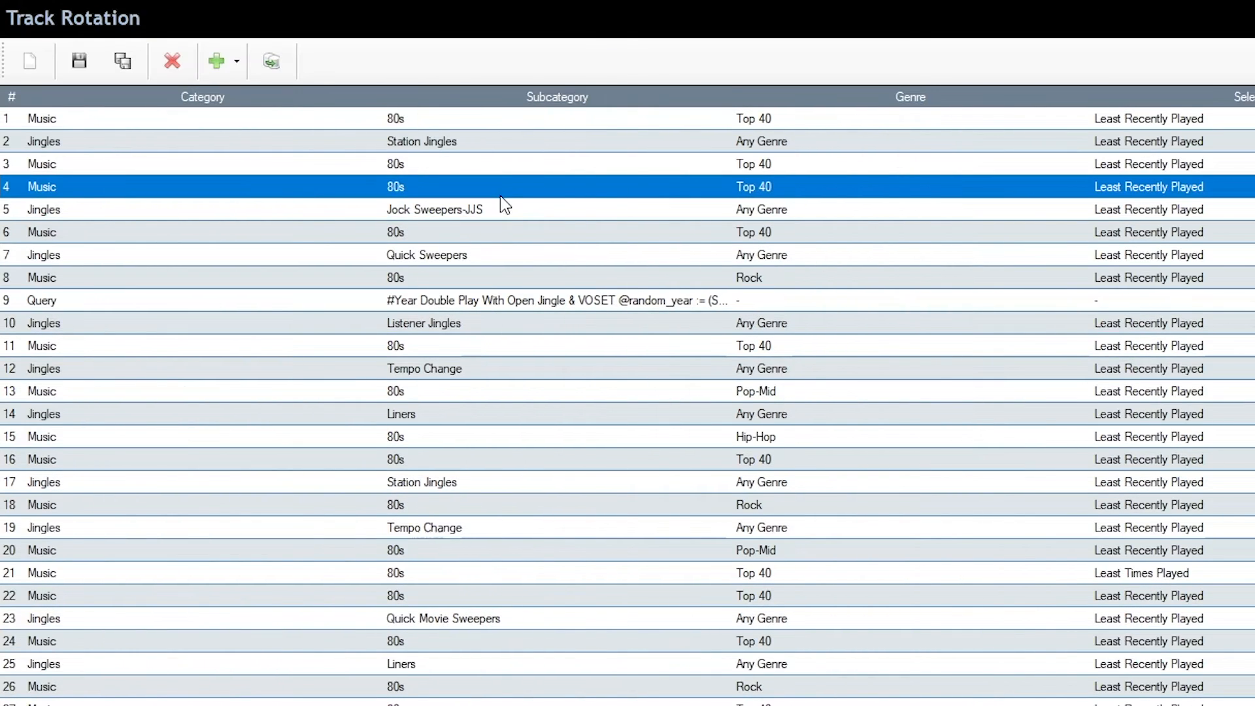
Open the Jock Sweepers-JJS jingle row's settings and cancel without changes.
click(546, 209)
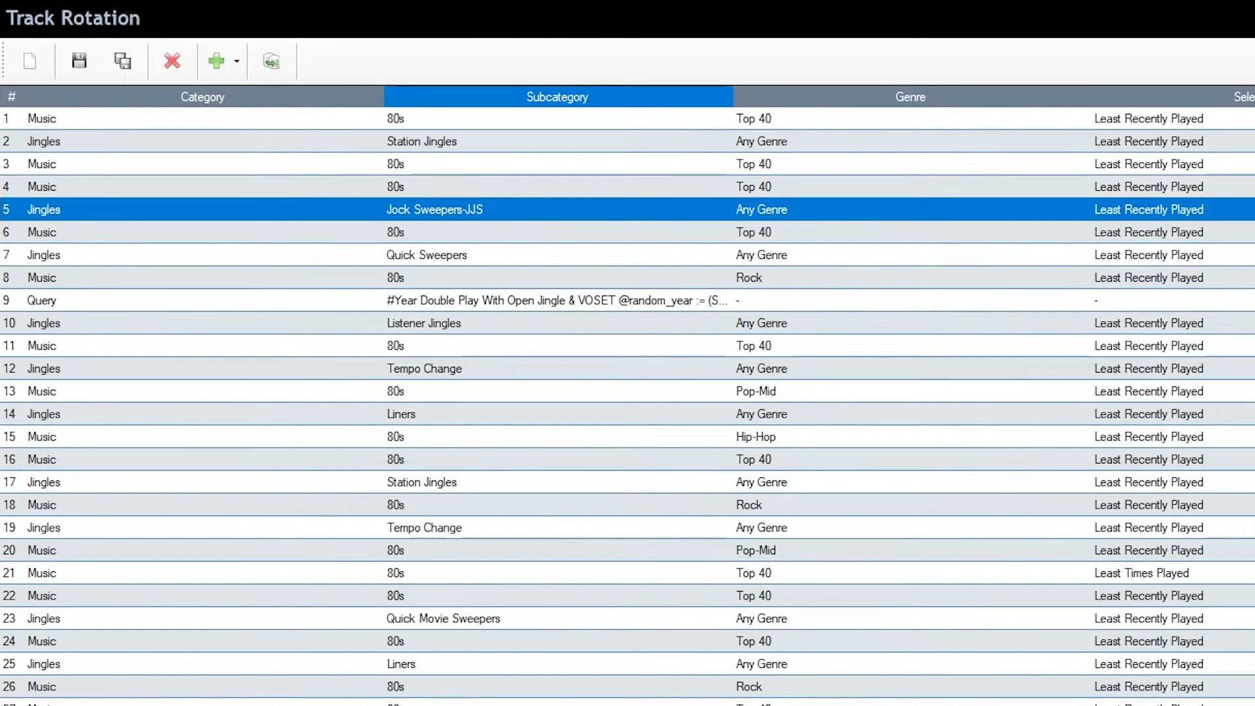
double_click(1126, 209)
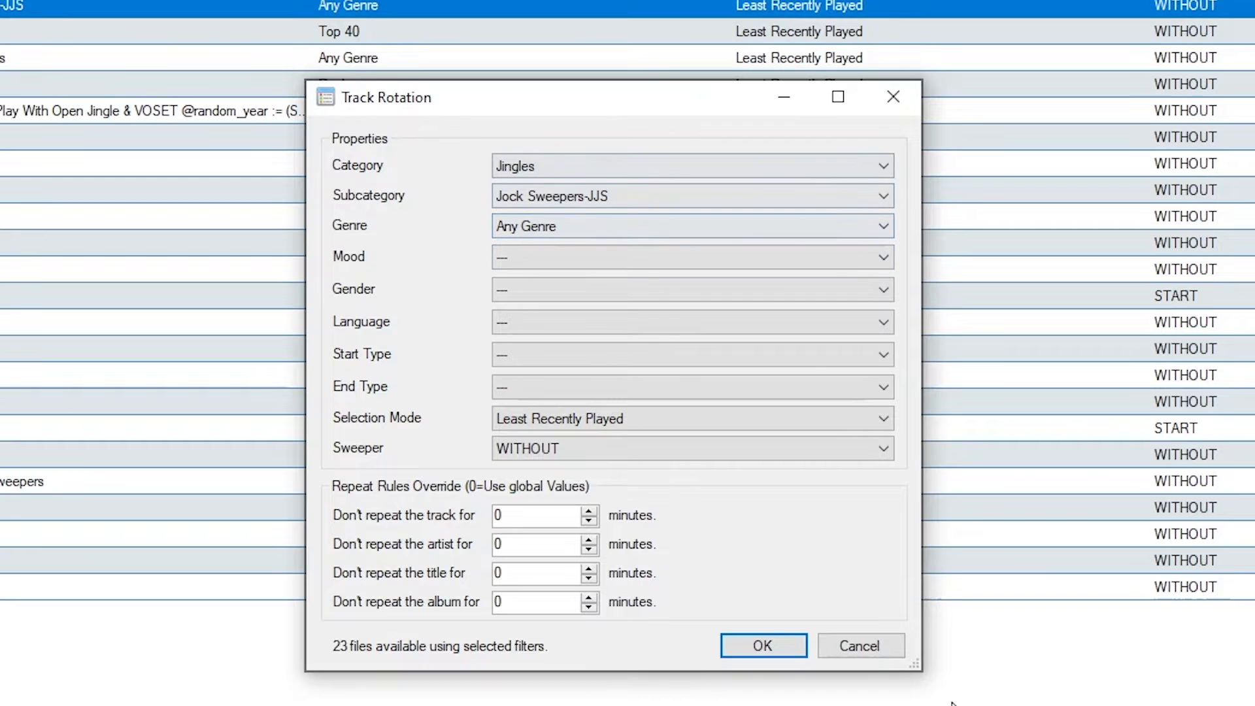
click(861, 647)
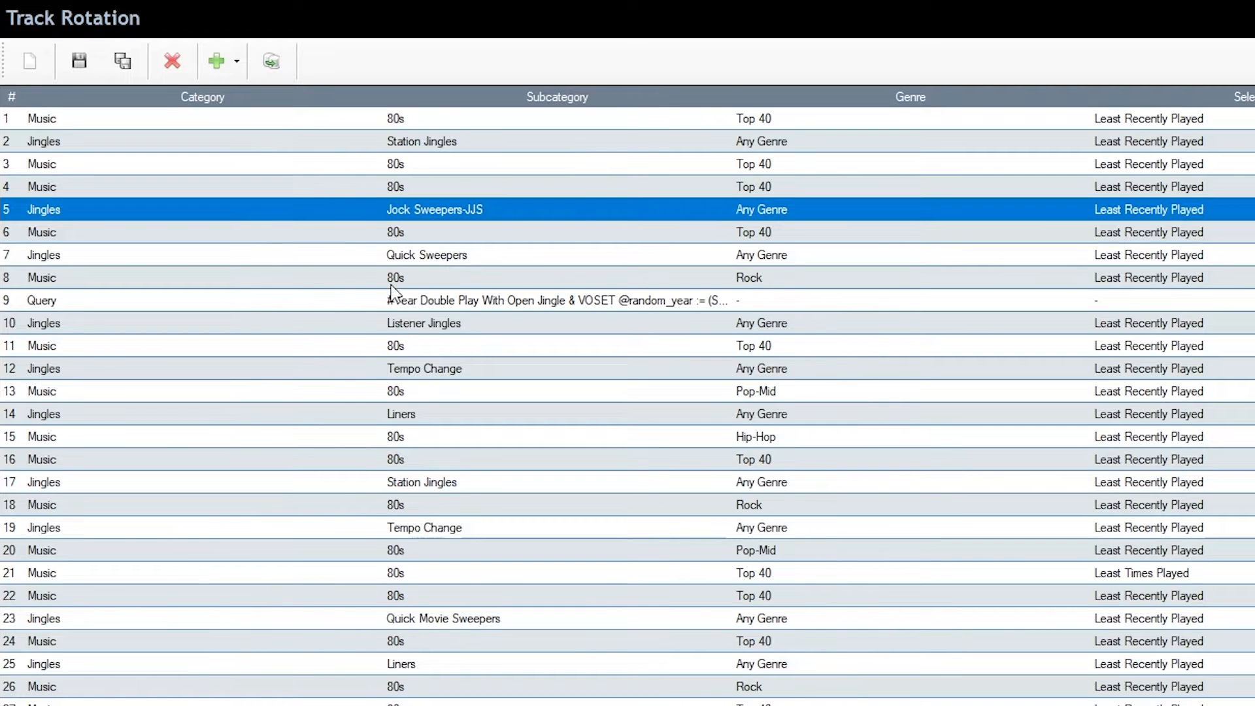
Open row 9's Query SQL editor and close it without saving.
click(549, 302)
double_click(561, 302)
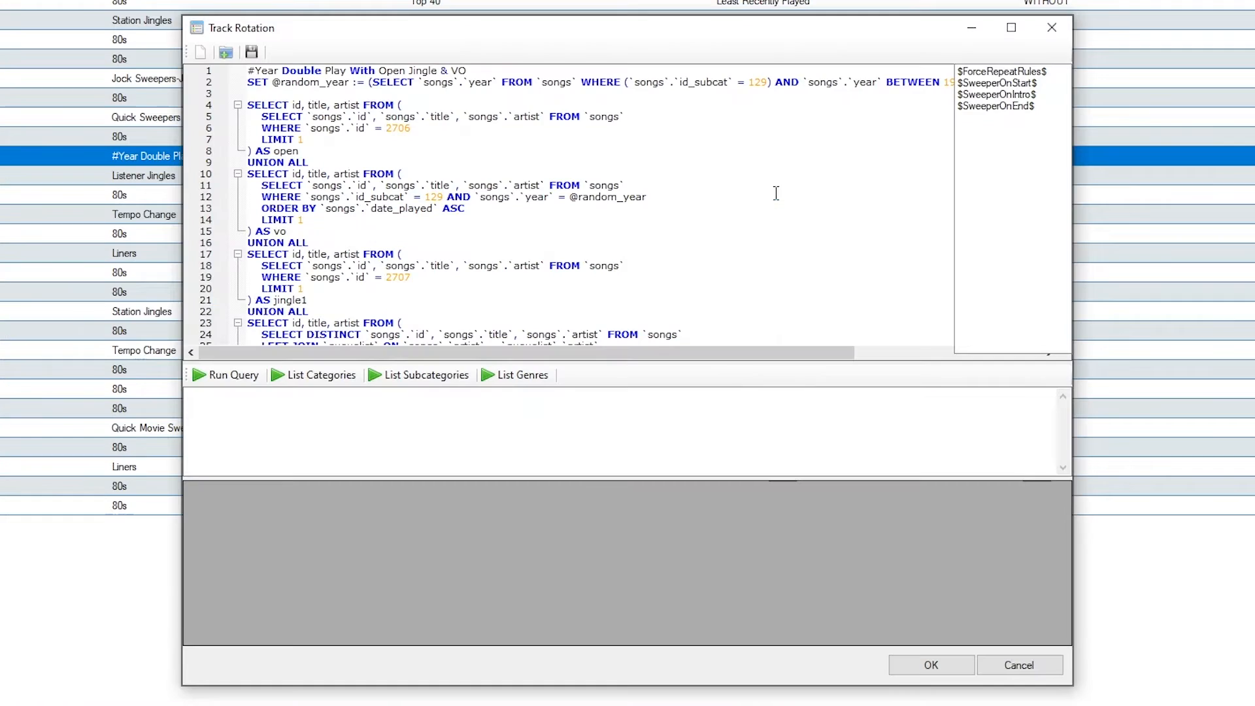
click(1052, 26)
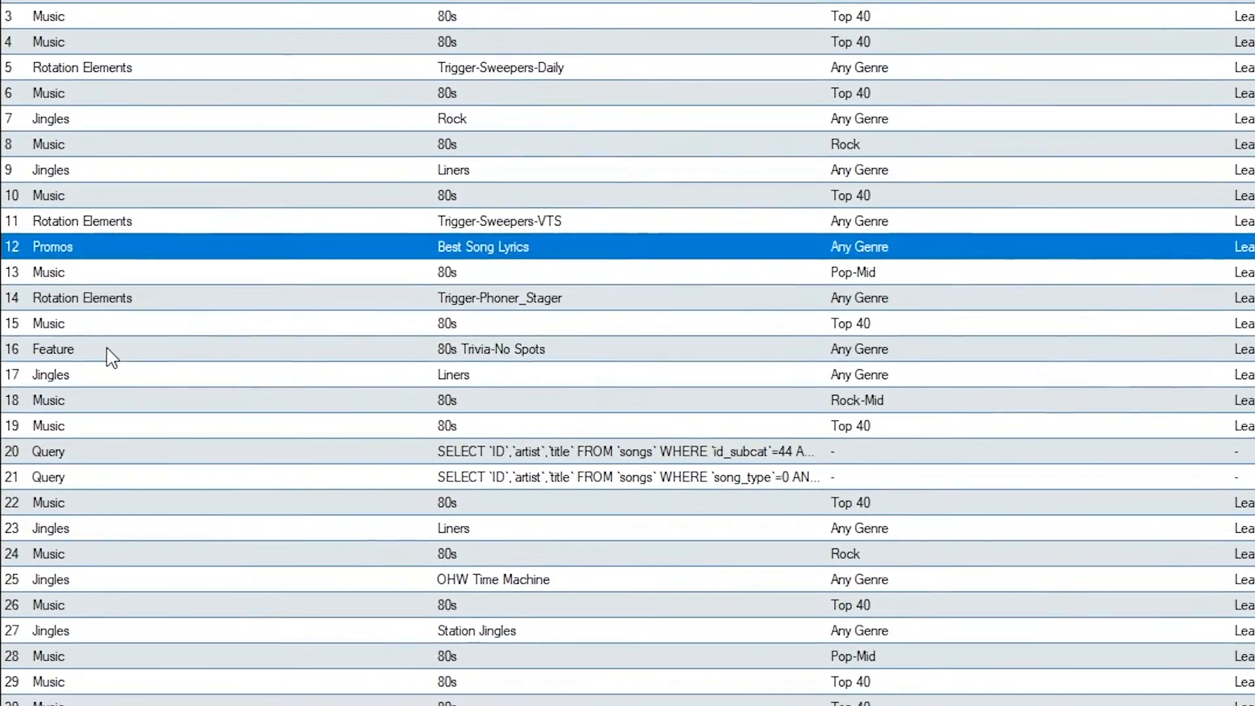
click(109, 354)
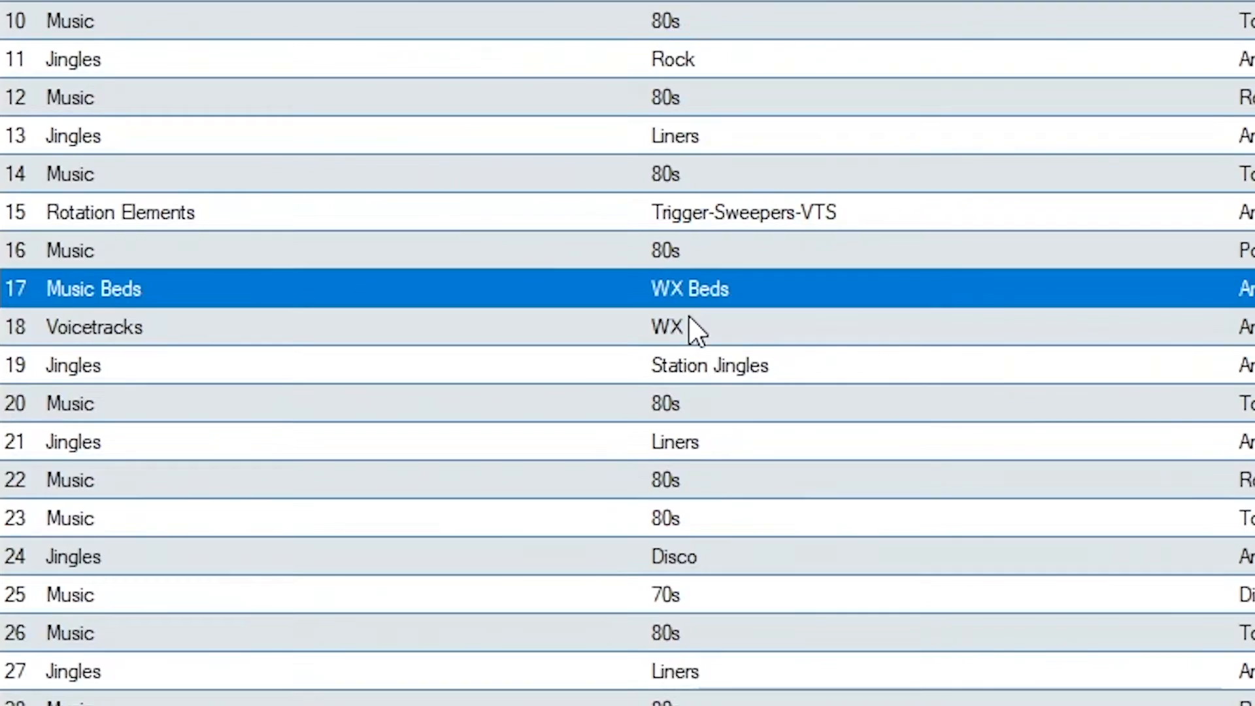
click(689, 317)
click(689, 353)
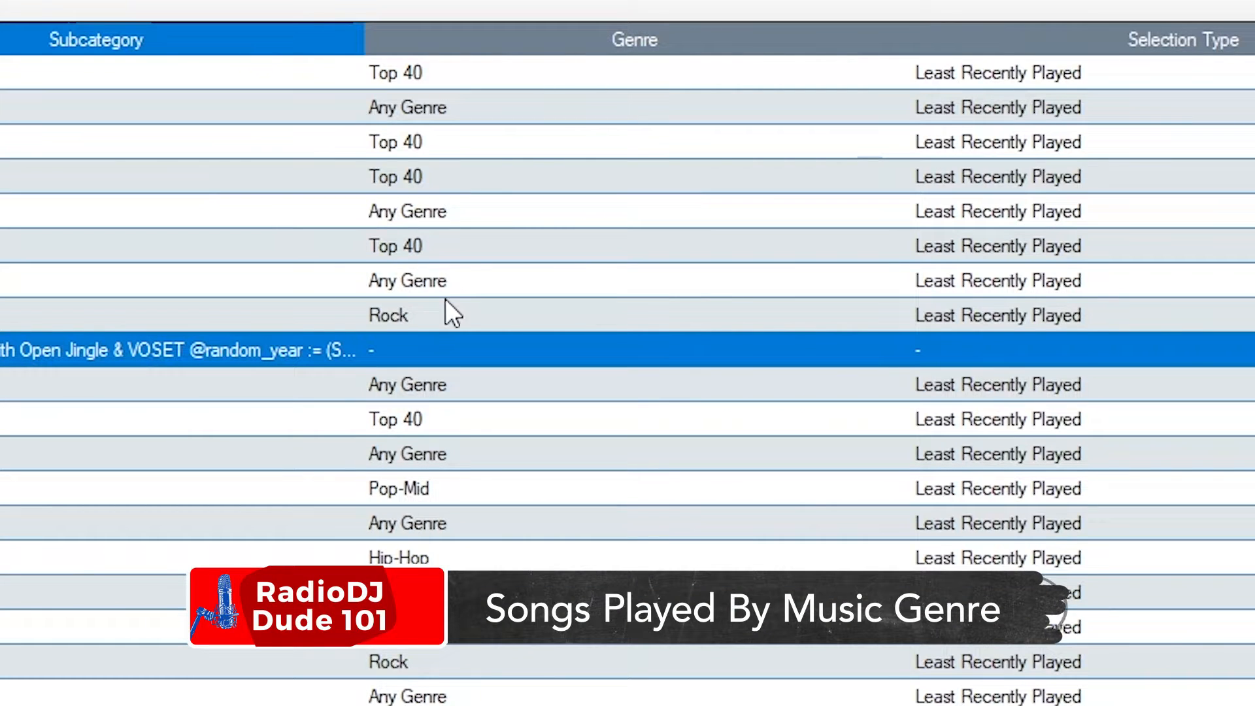
click(429, 243)
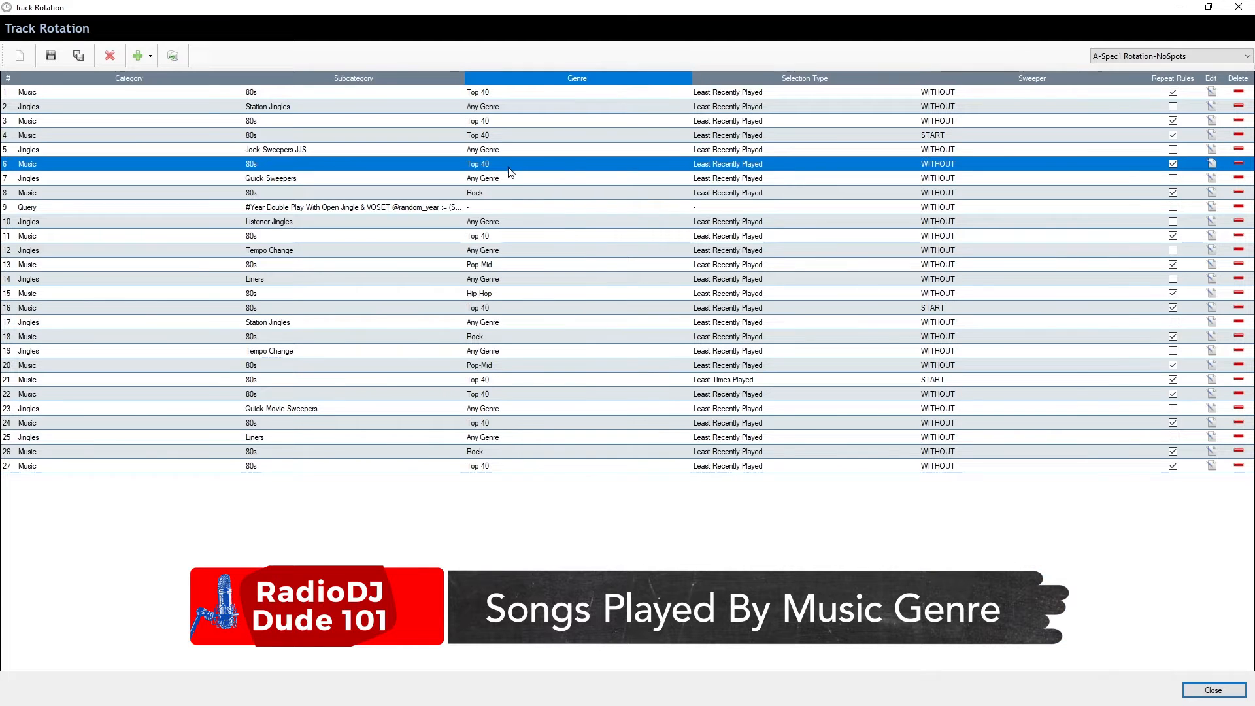
click(555, 198)
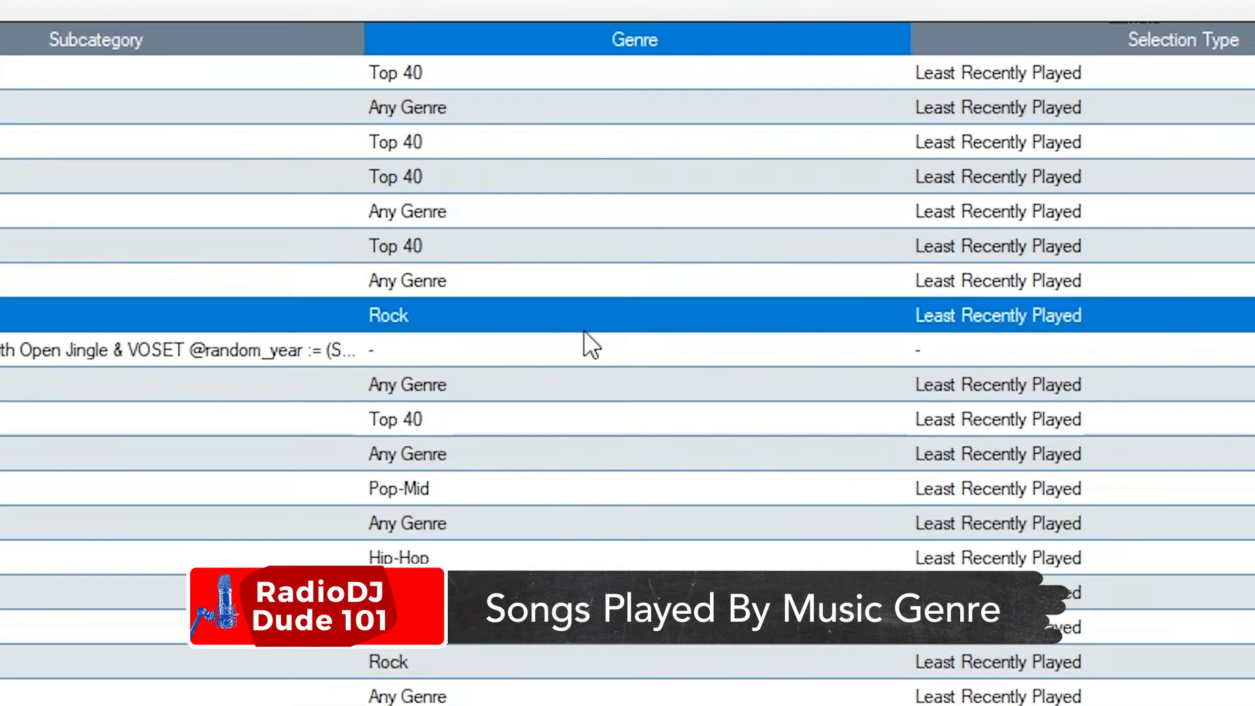
click(497, 419)
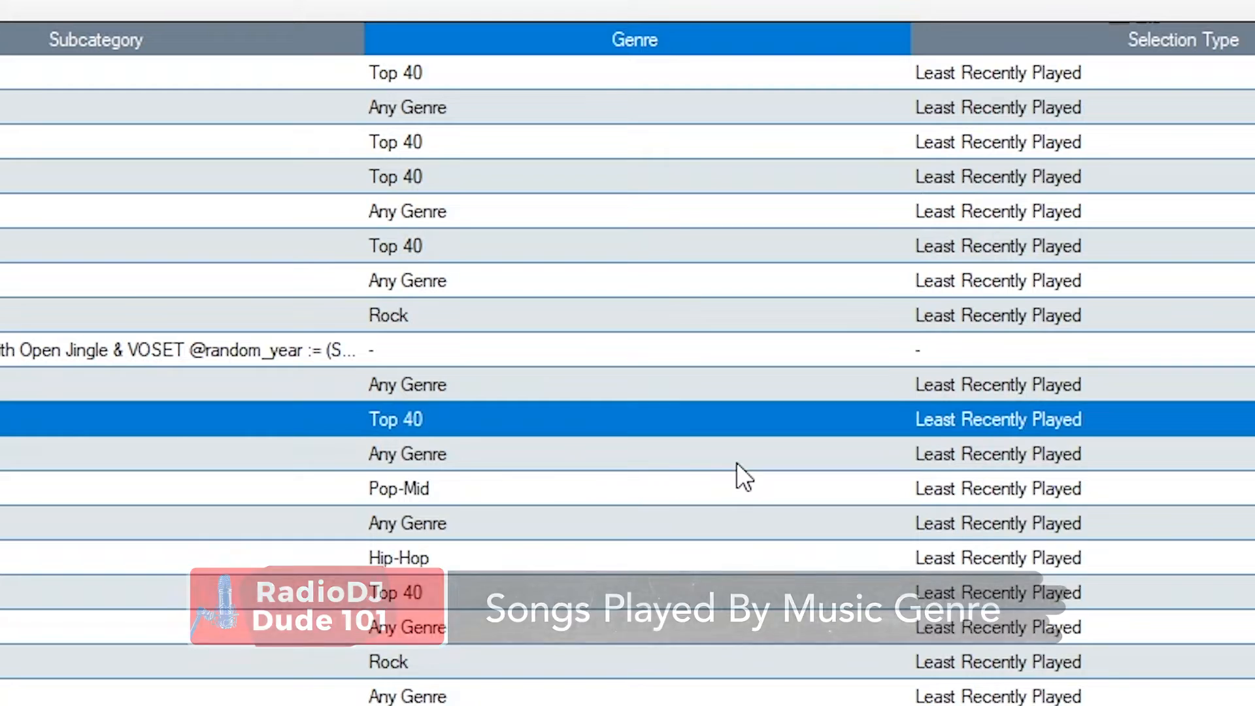
click(661, 492)
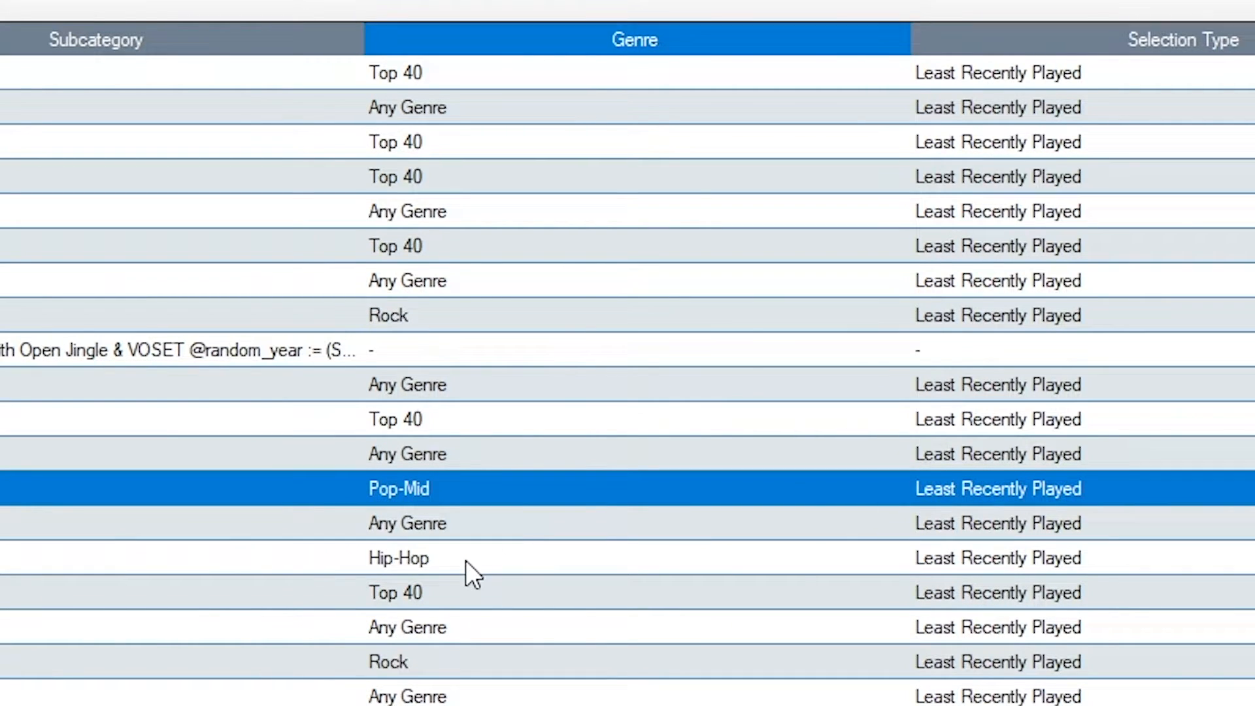
click(22, 521)
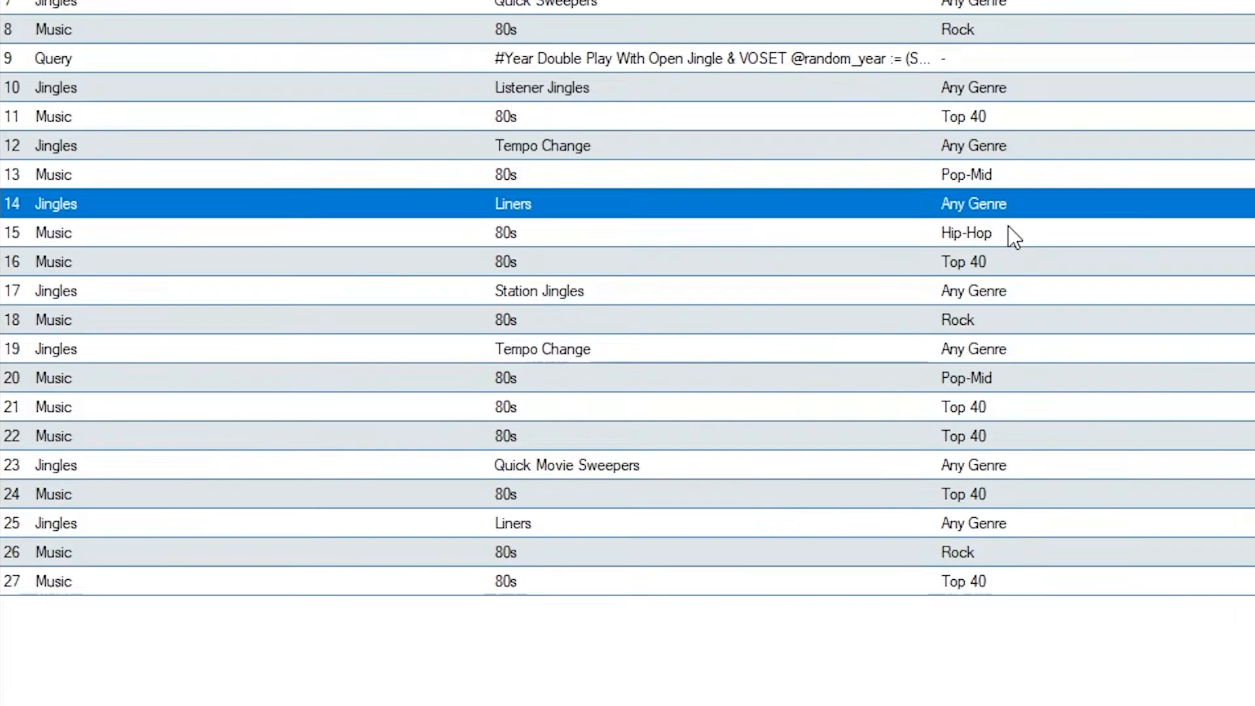
click(501, 293)
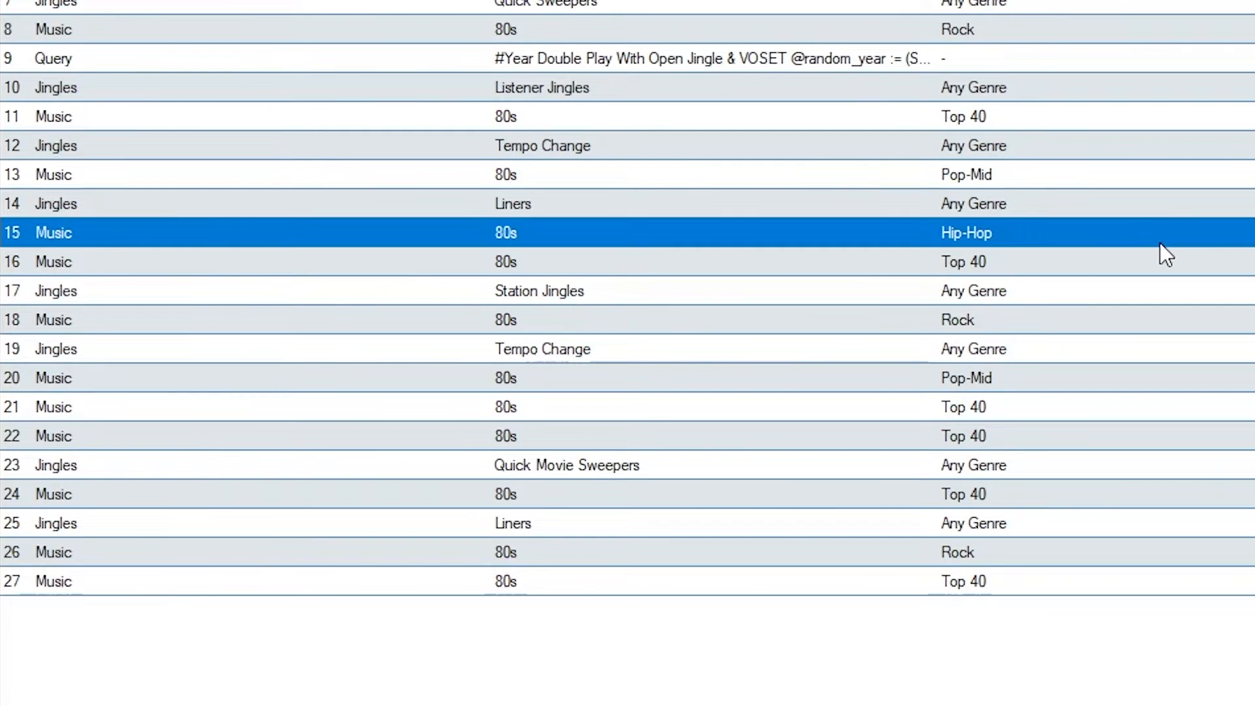
click(1030, 269)
click(1012, 325)
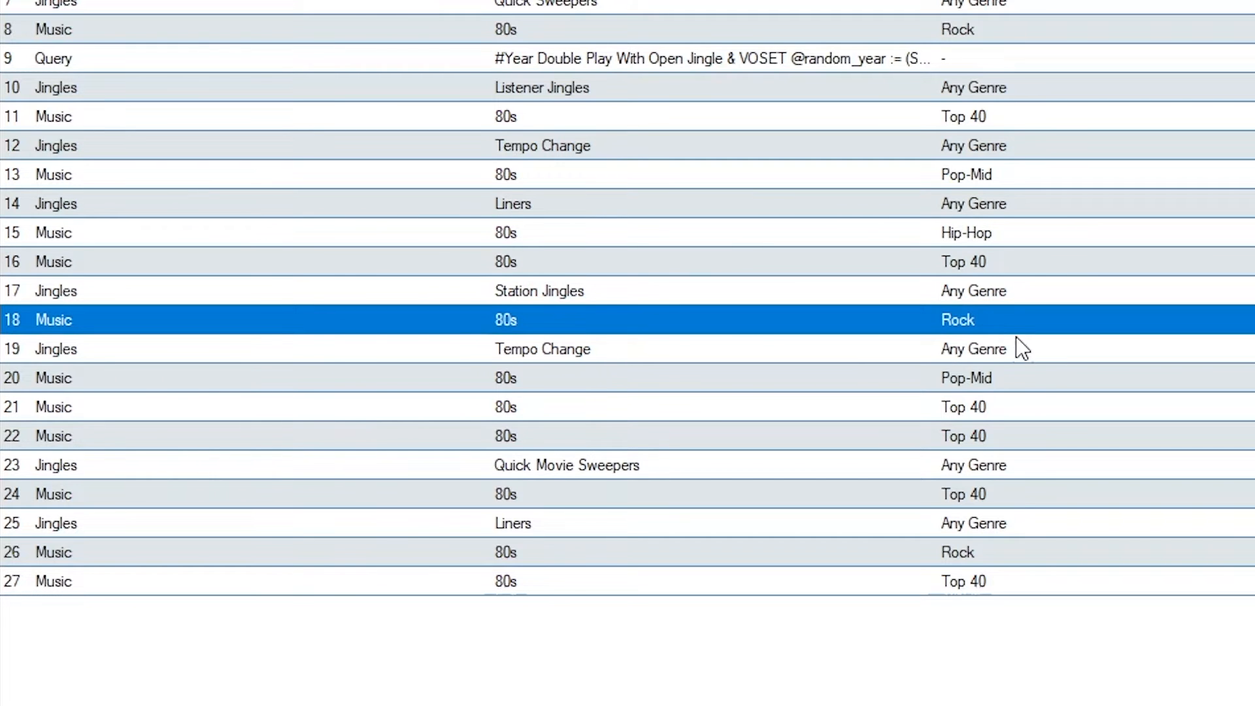
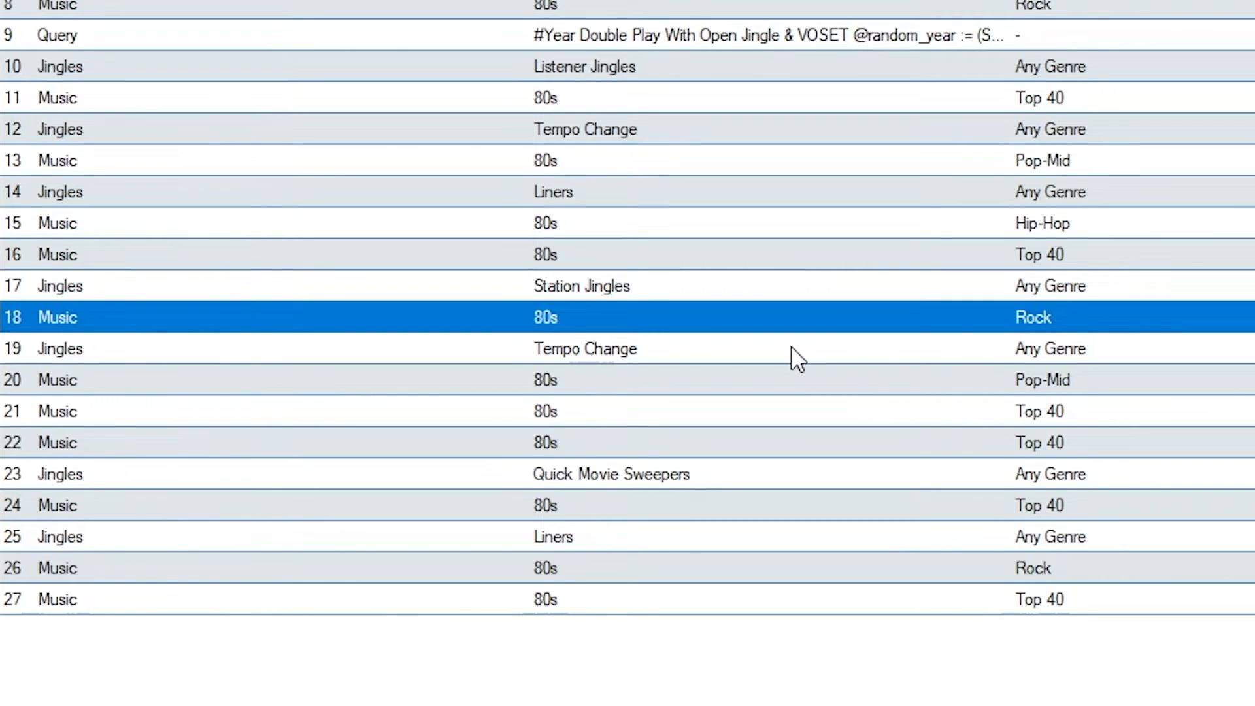
Browse the 18 Tempo Change jingle tracks, each 3 to 9 seconds long.
double_click(813, 349)
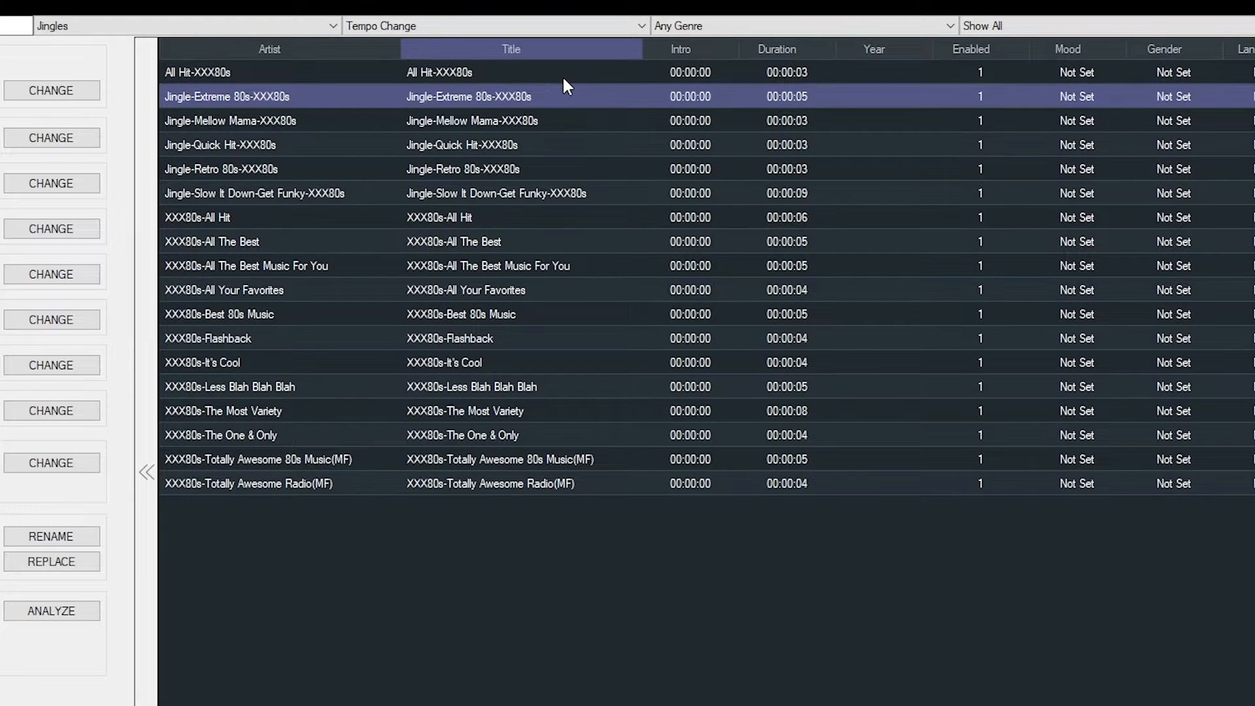
key(Down)
key(Down)
key(Down)
key(Down)
key(Down)
key(Down)
key(Down)
key(Down)
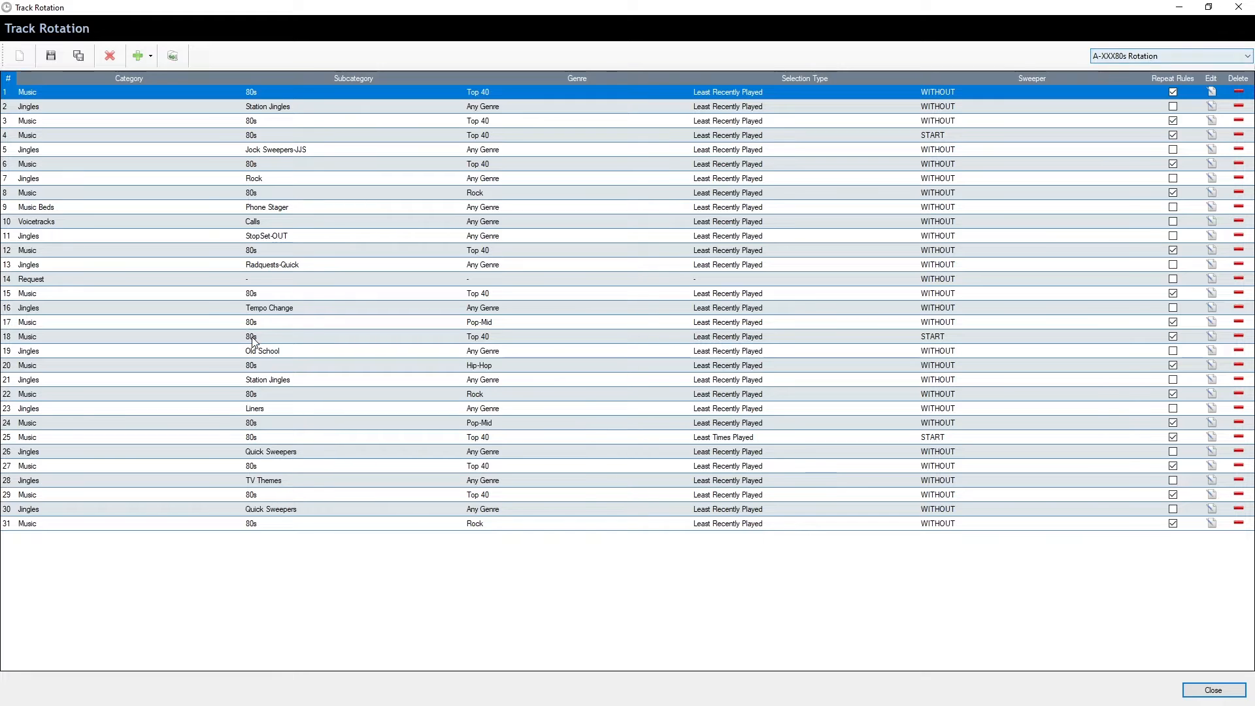
click(26, 267)
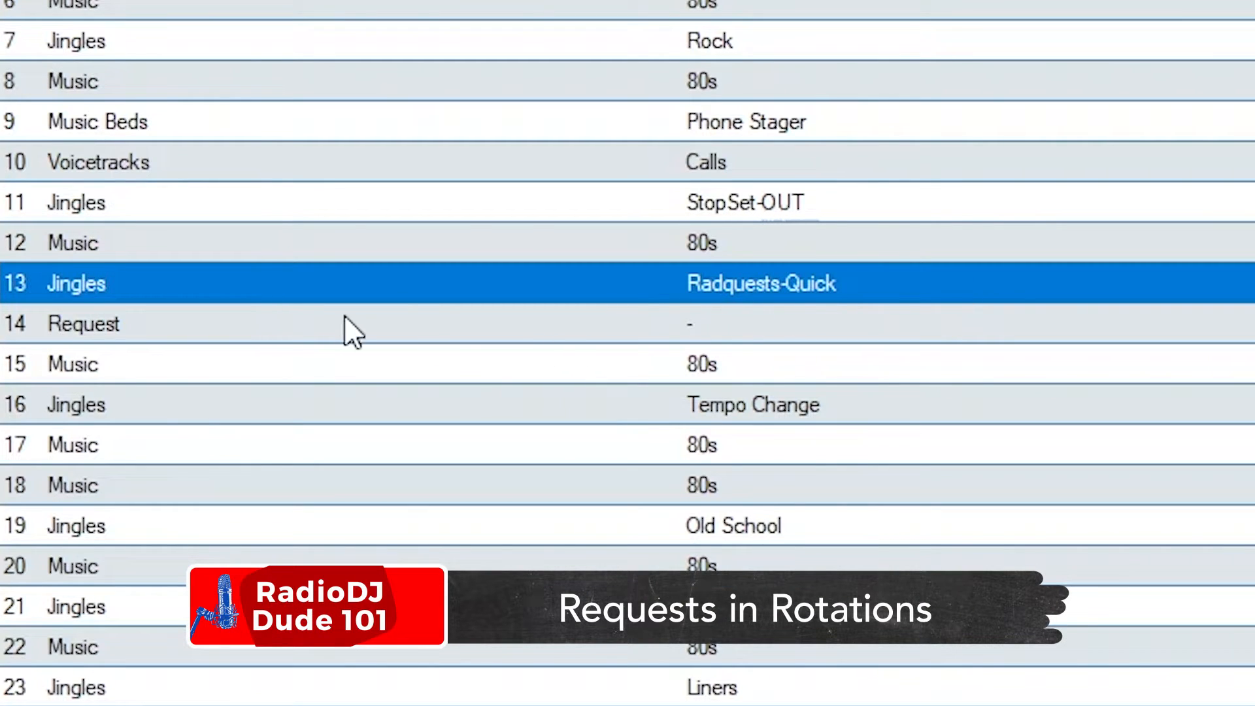
click(325, 333)
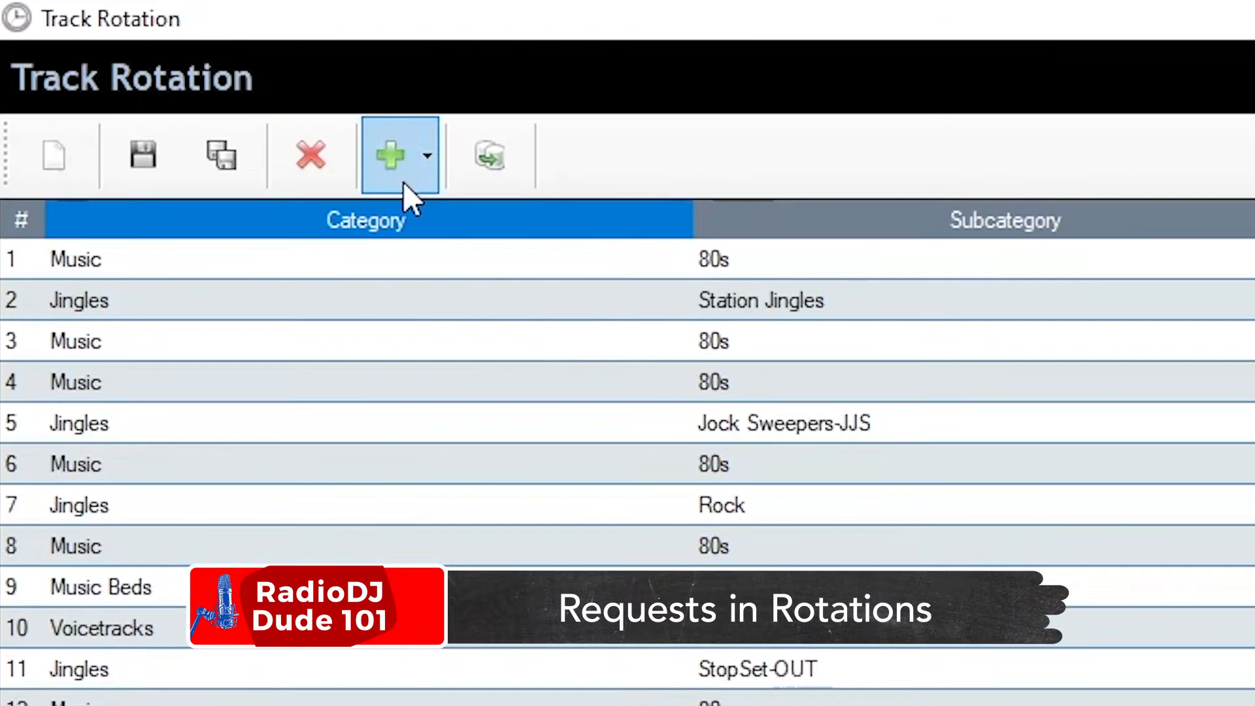
click(403, 181)
click(601, 197)
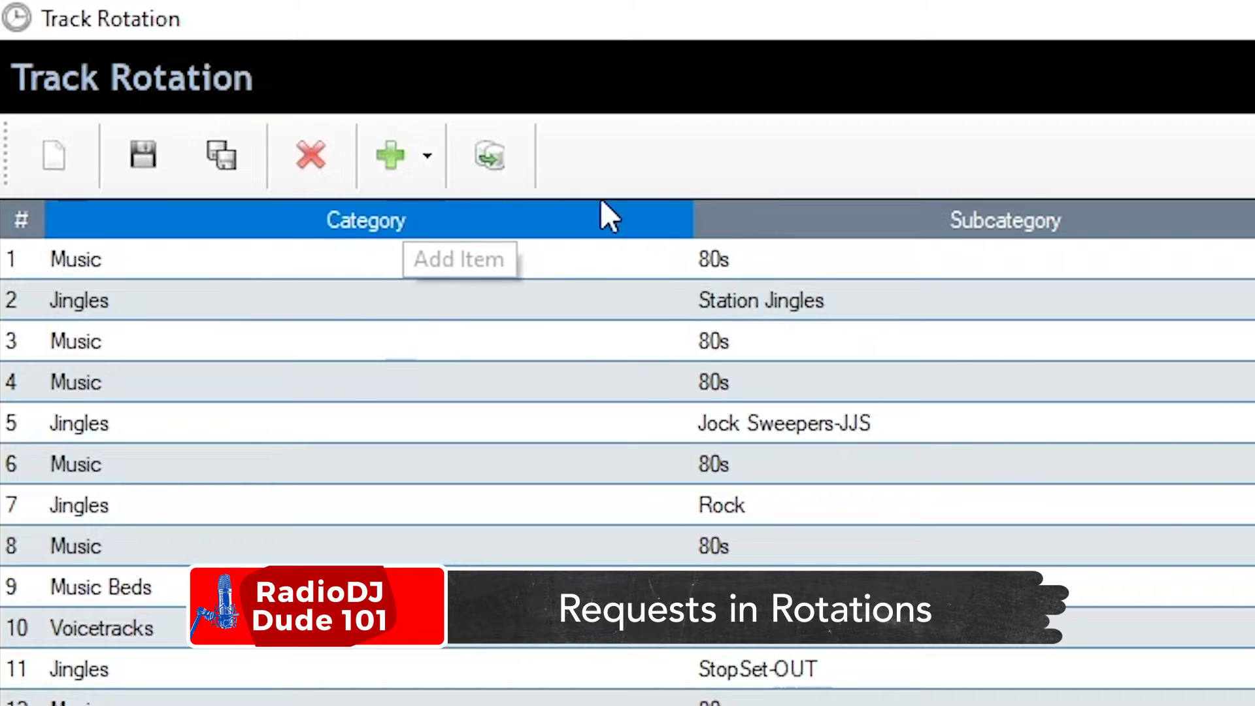
click(382, 162)
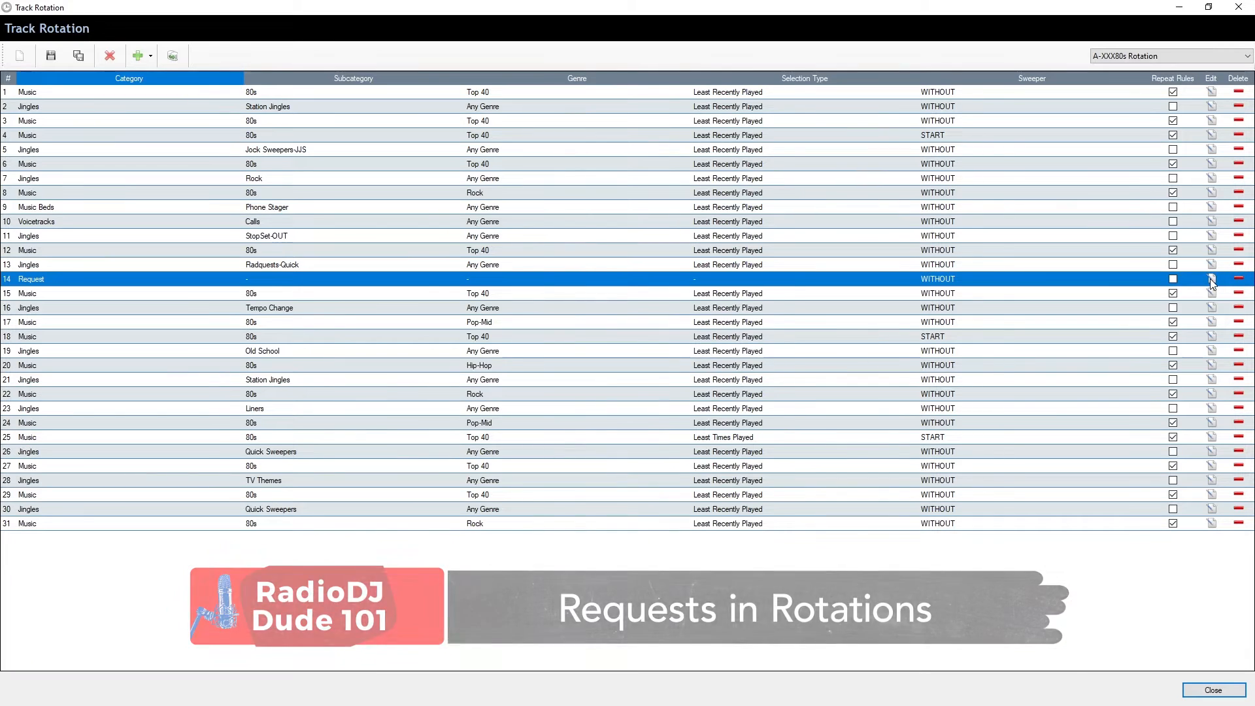
click(1209, 278)
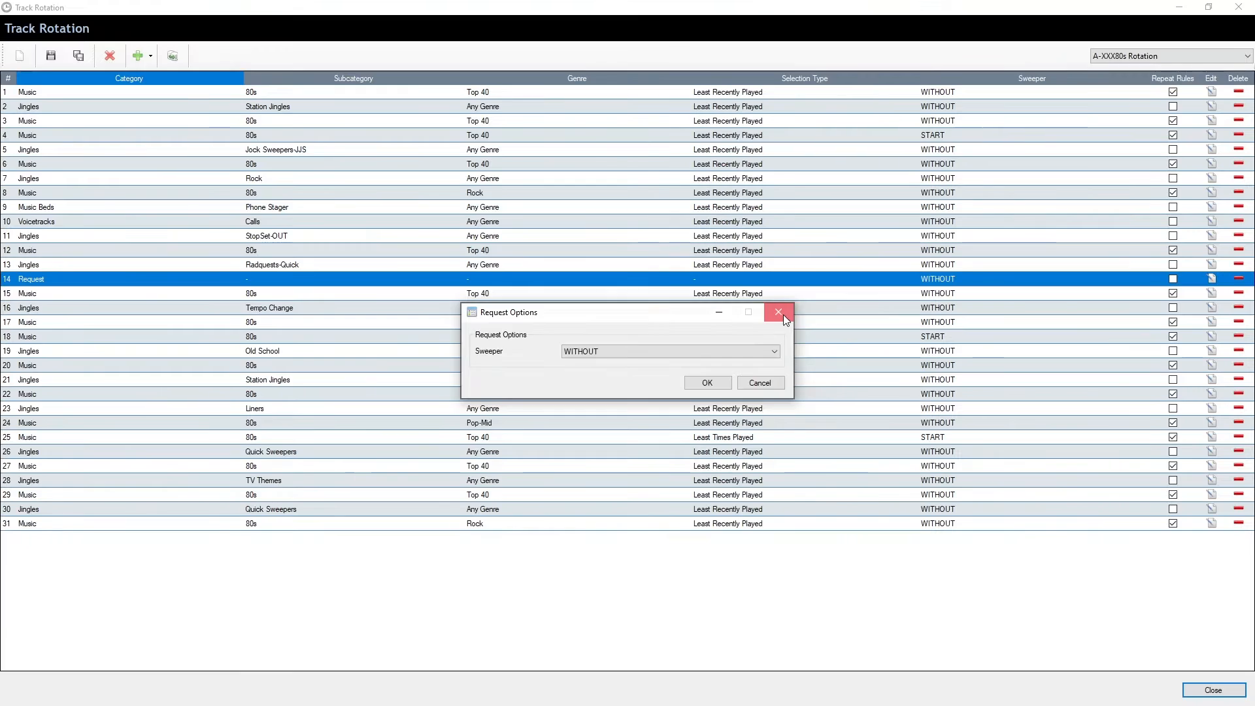
click(1001, 247)
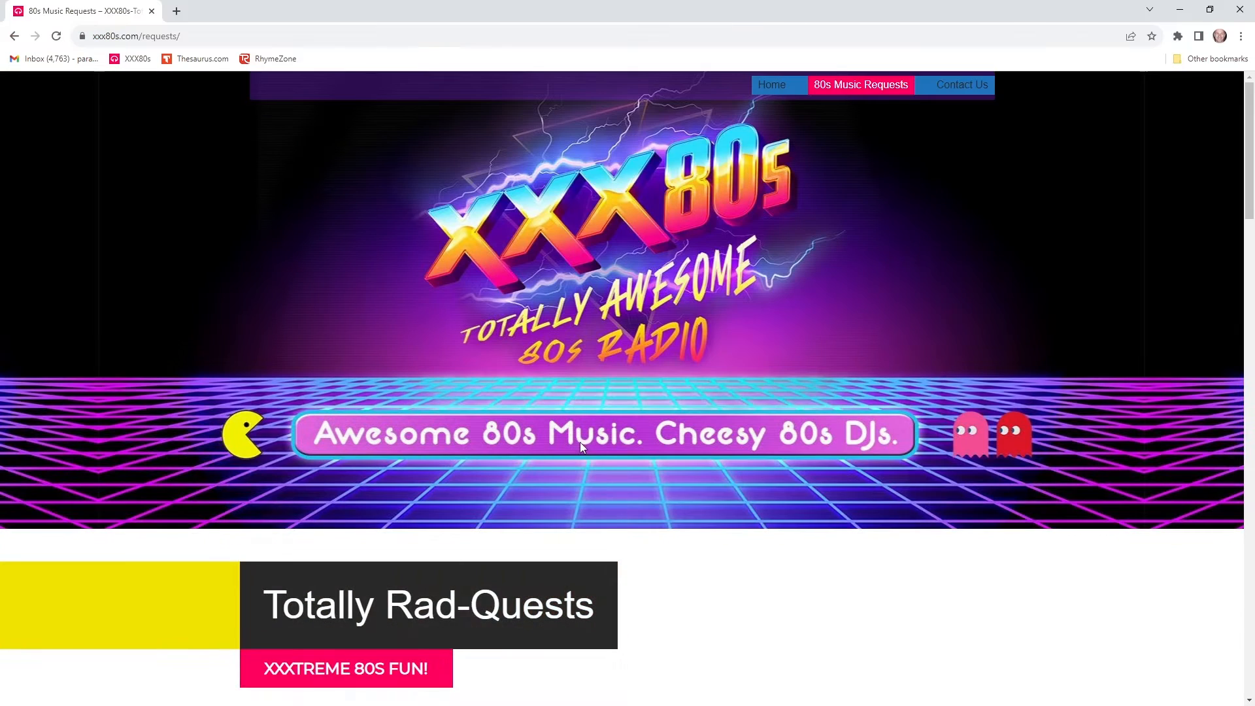
scroll(704, 428, down, 4)
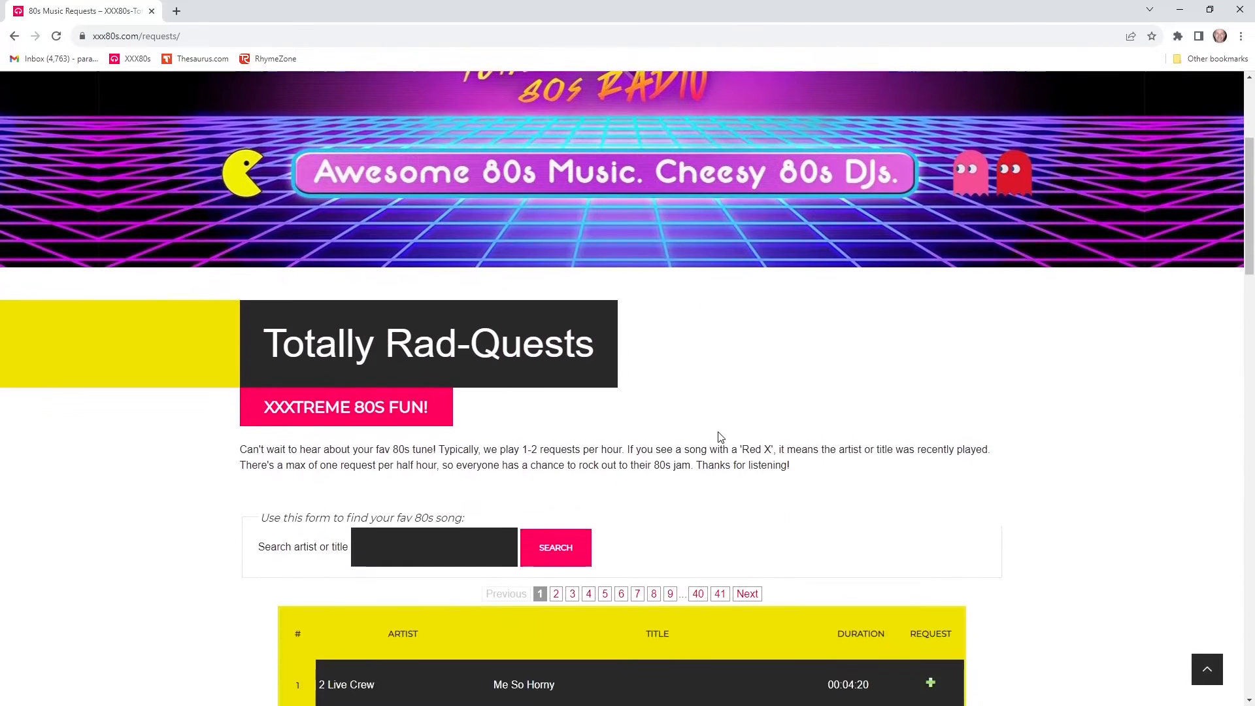
Scroll the xxx80s.com/requests page down to the request form and song list.
scroll(721, 437, down, 3)
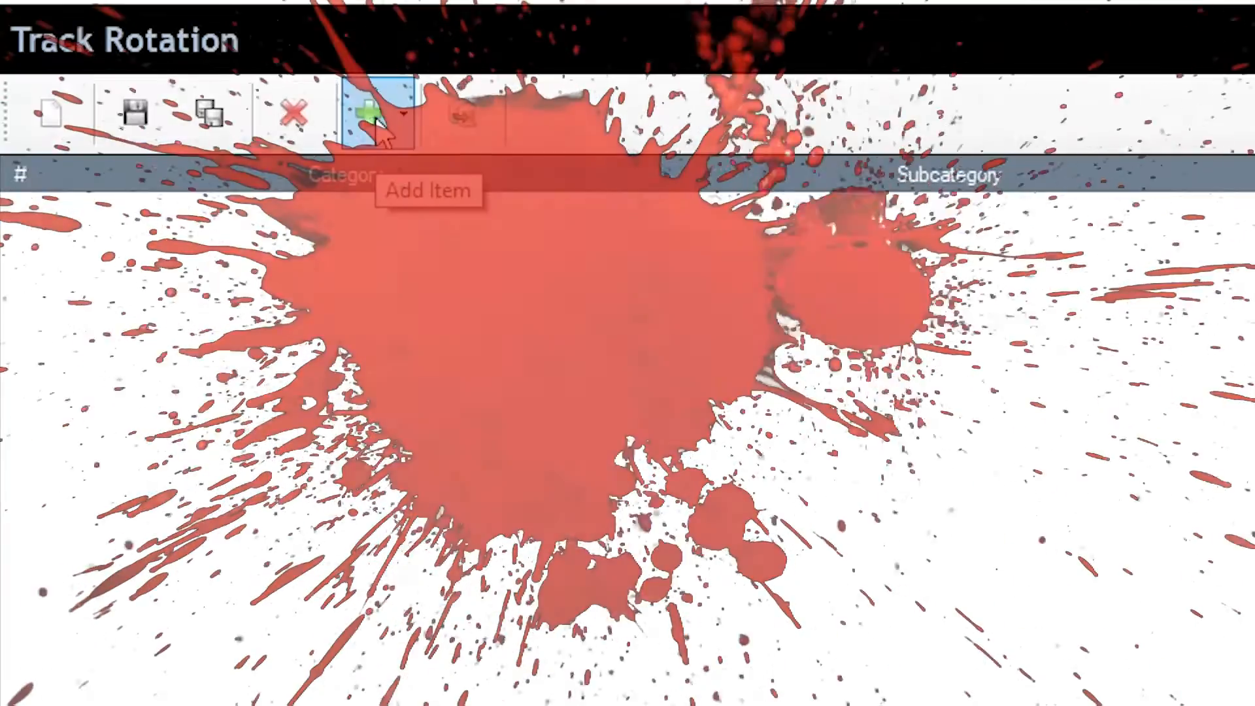
Add a category slot for 80s Top 40 music with High mood as the first rotation item.
click(382, 134)
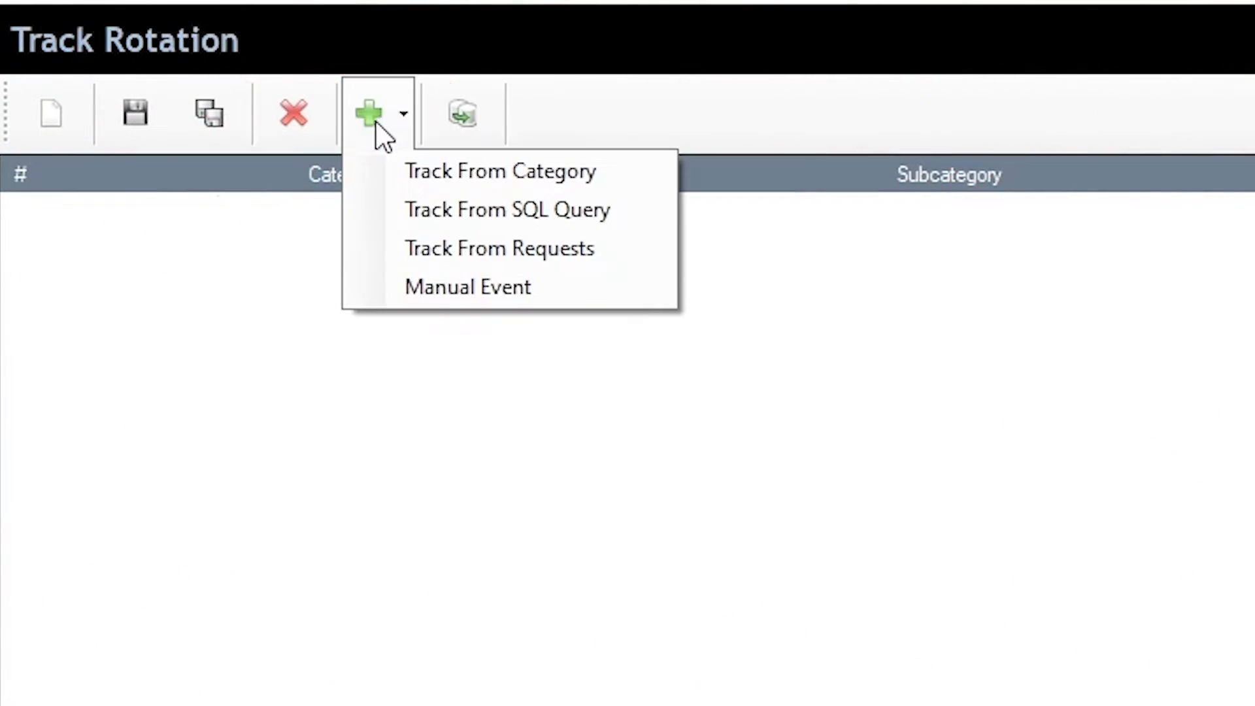
click(383, 124)
click(388, 116)
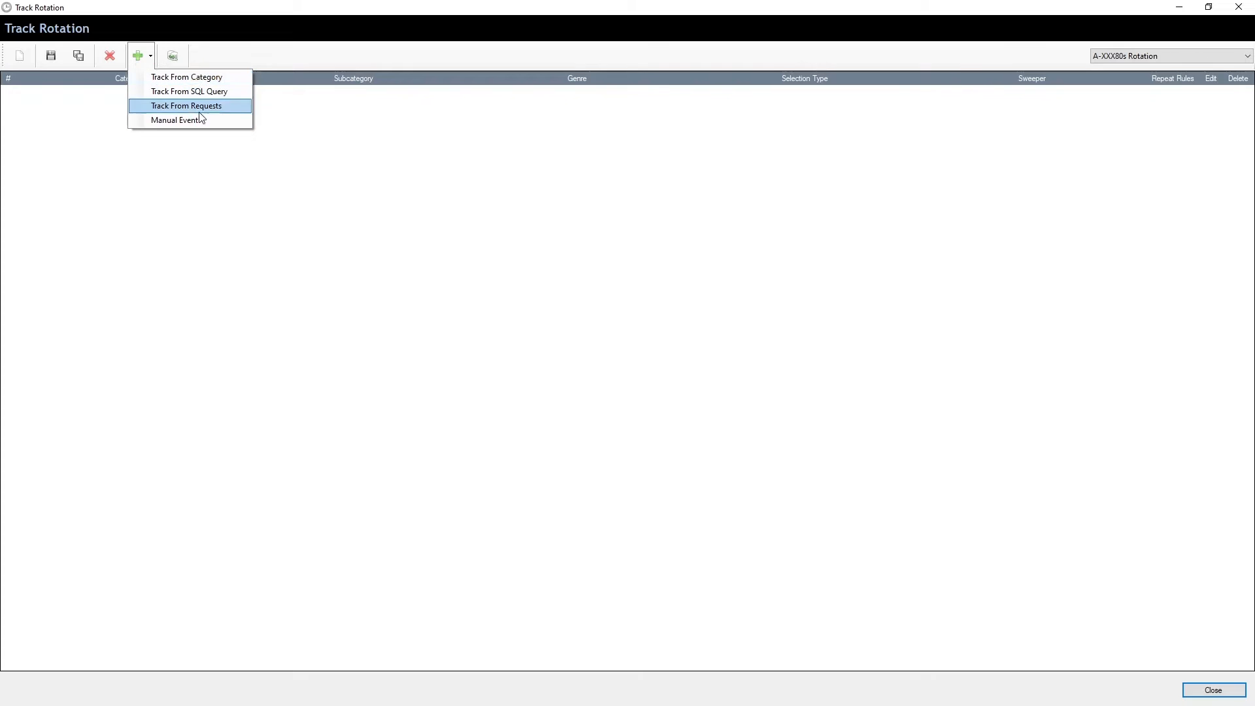
click(202, 78)
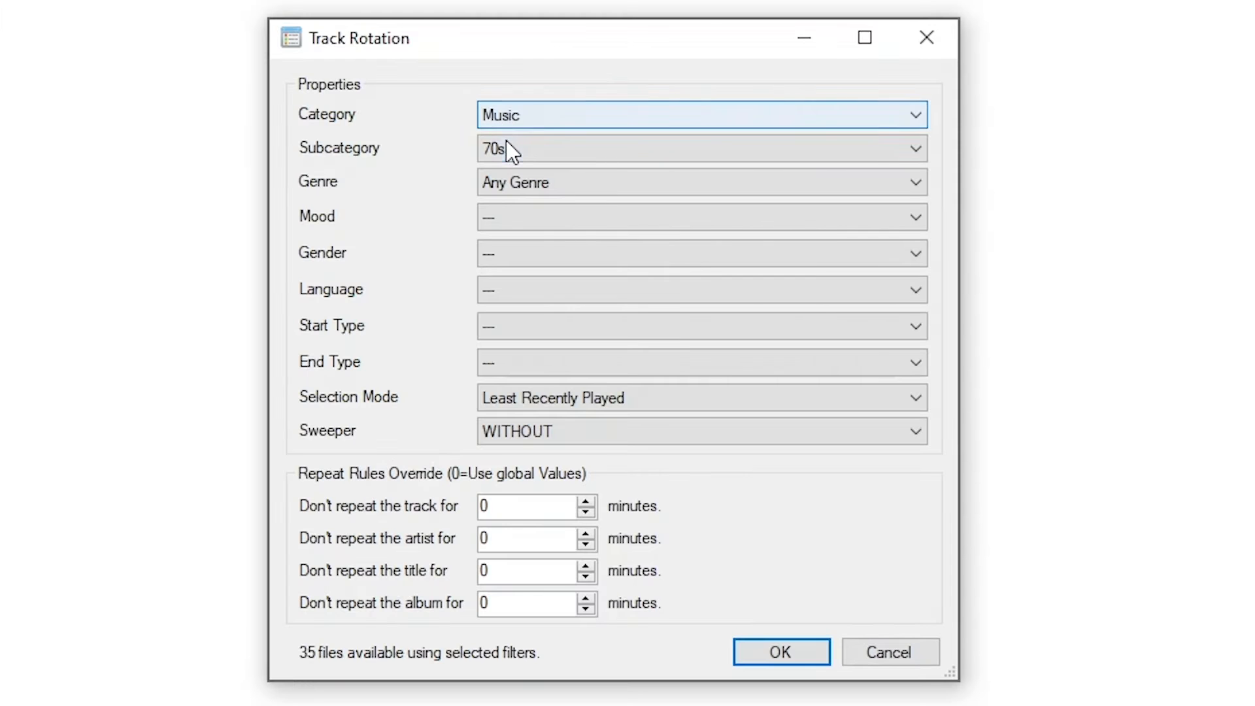
click(576, 254)
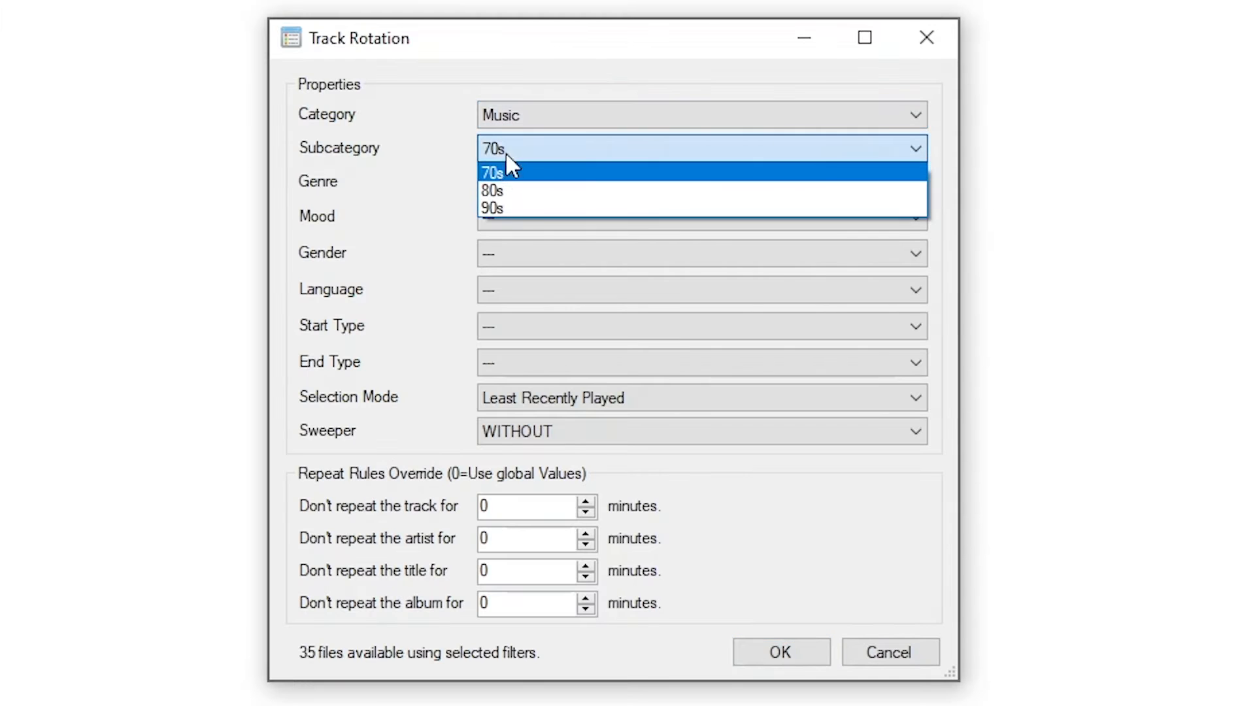
click(493, 190)
click(535, 185)
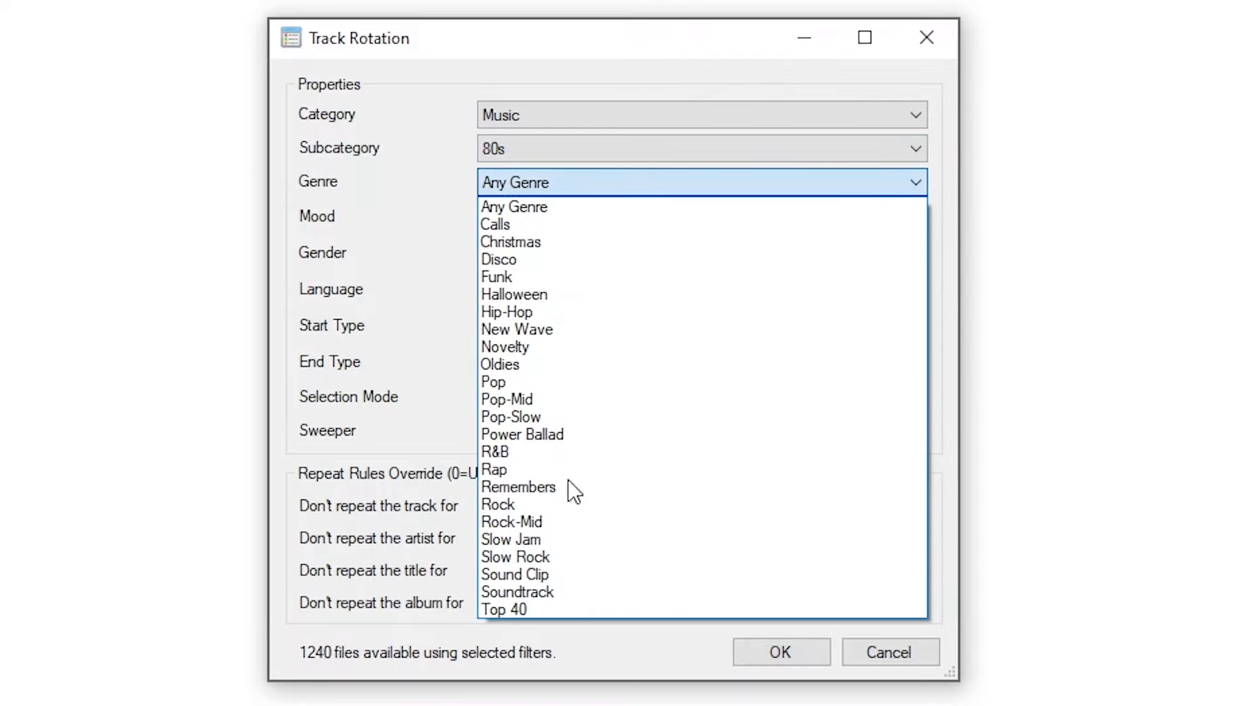
click(578, 614)
click(527, 219)
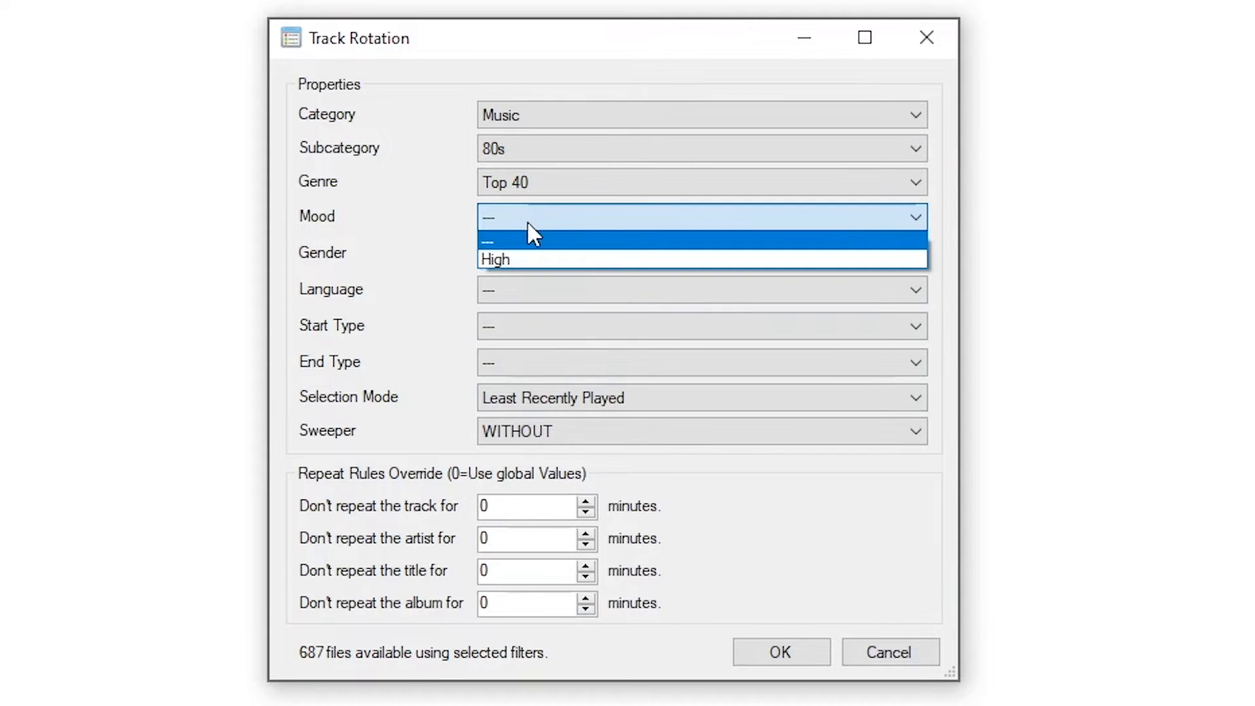
click(505, 261)
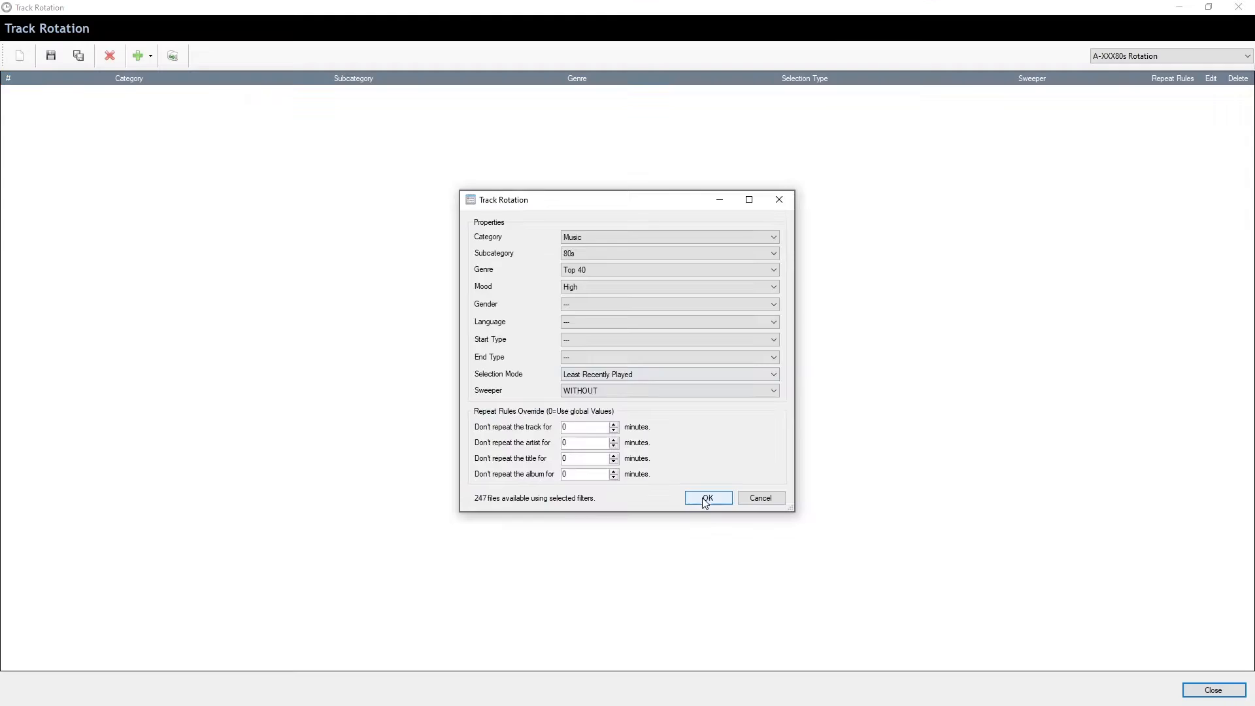
click(781, 651)
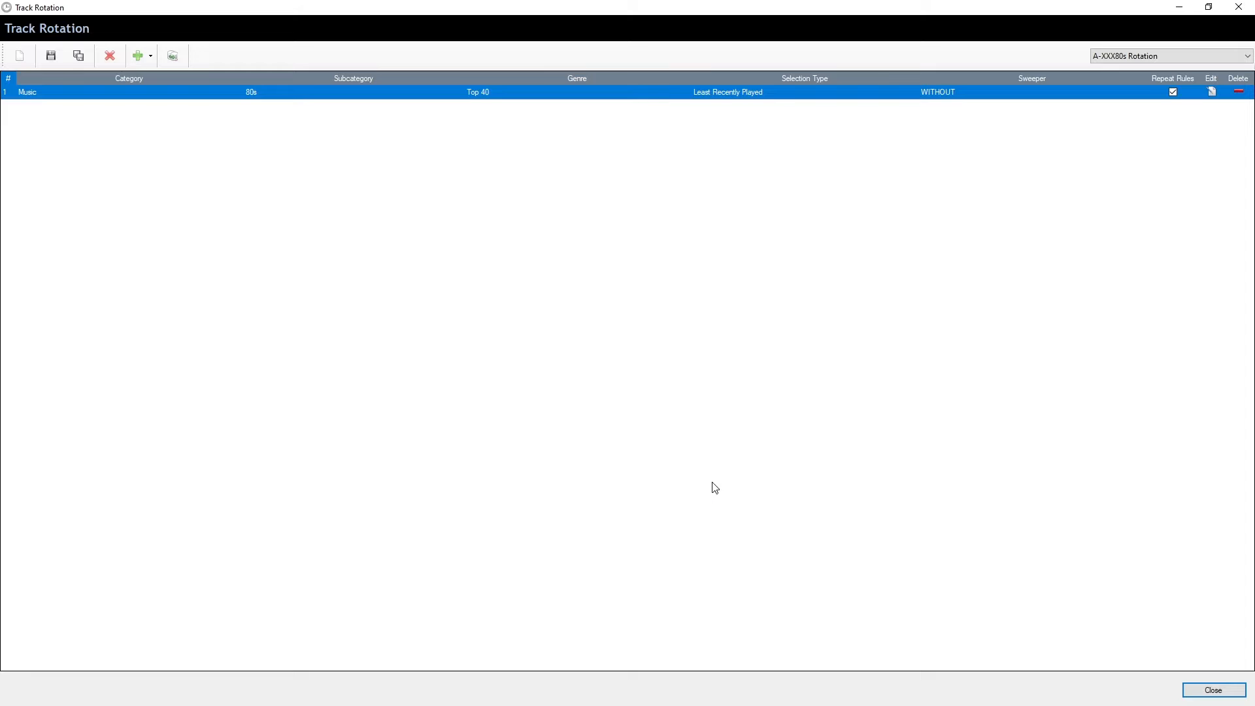
Add a Jingles category slot using the Station Jingles subcategory.
click(151, 56)
click(169, 81)
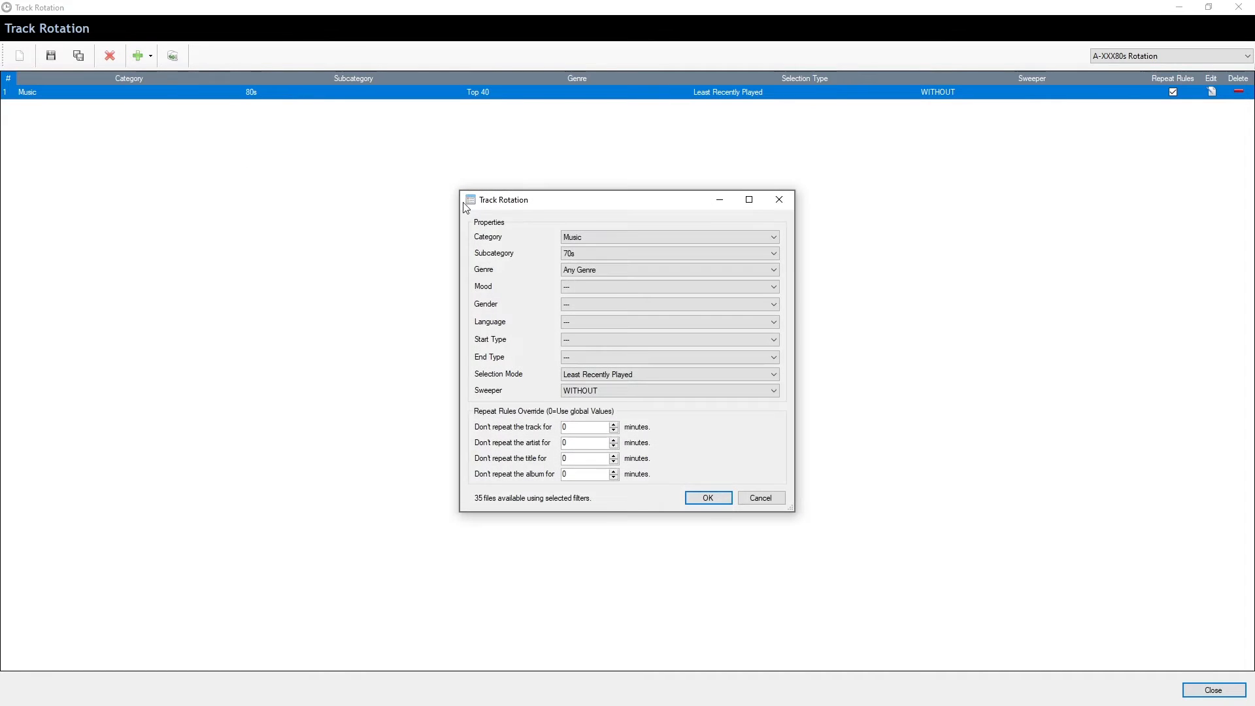
click(582, 237)
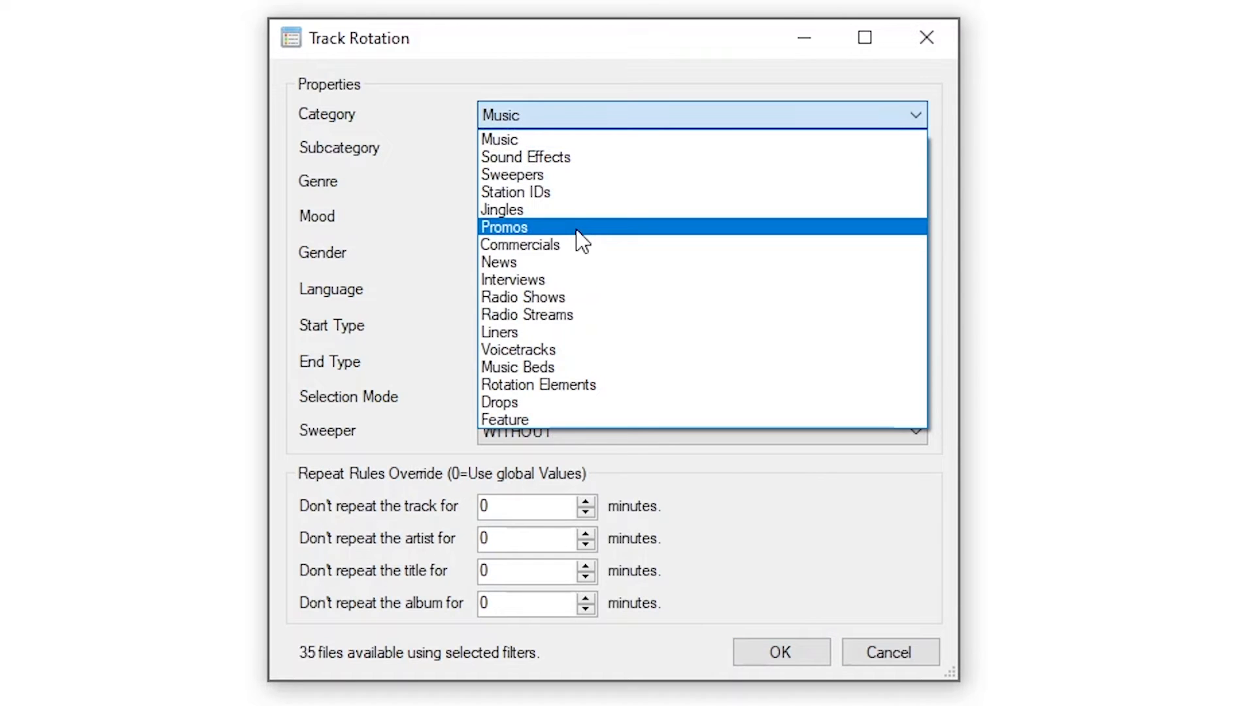
click(577, 210)
click(539, 147)
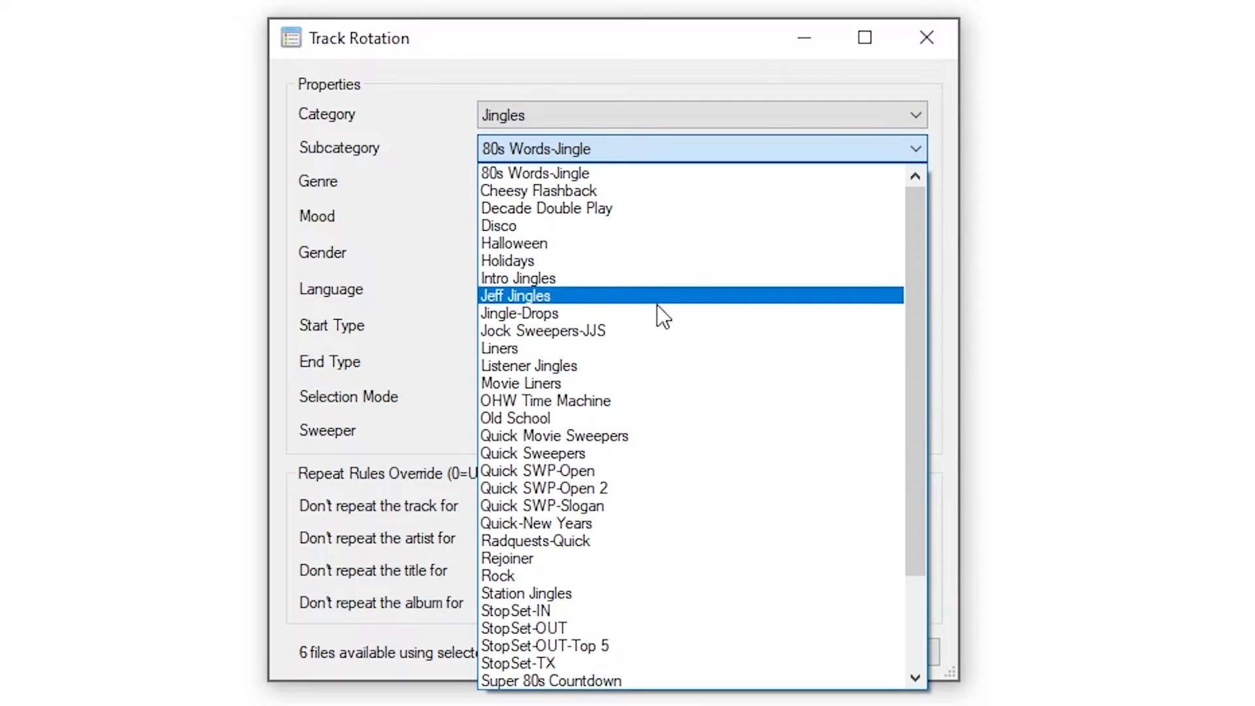
scroll(678, 358, down, 3)
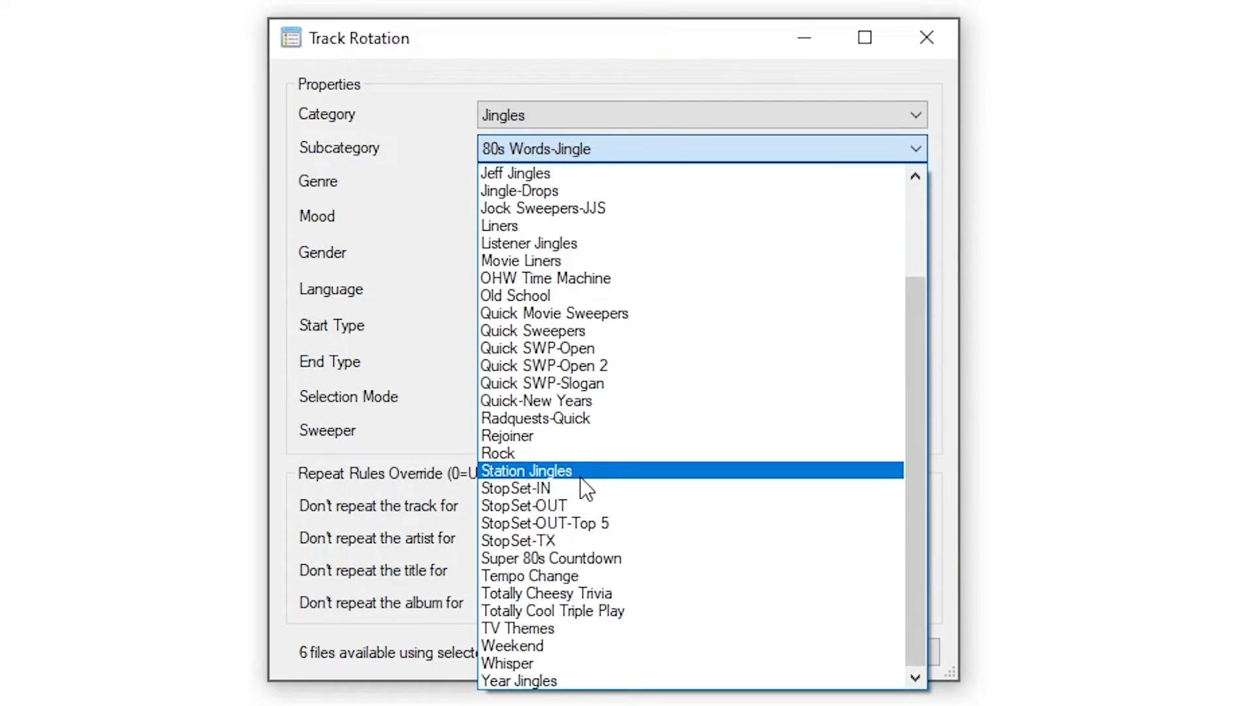
click(580, 477)
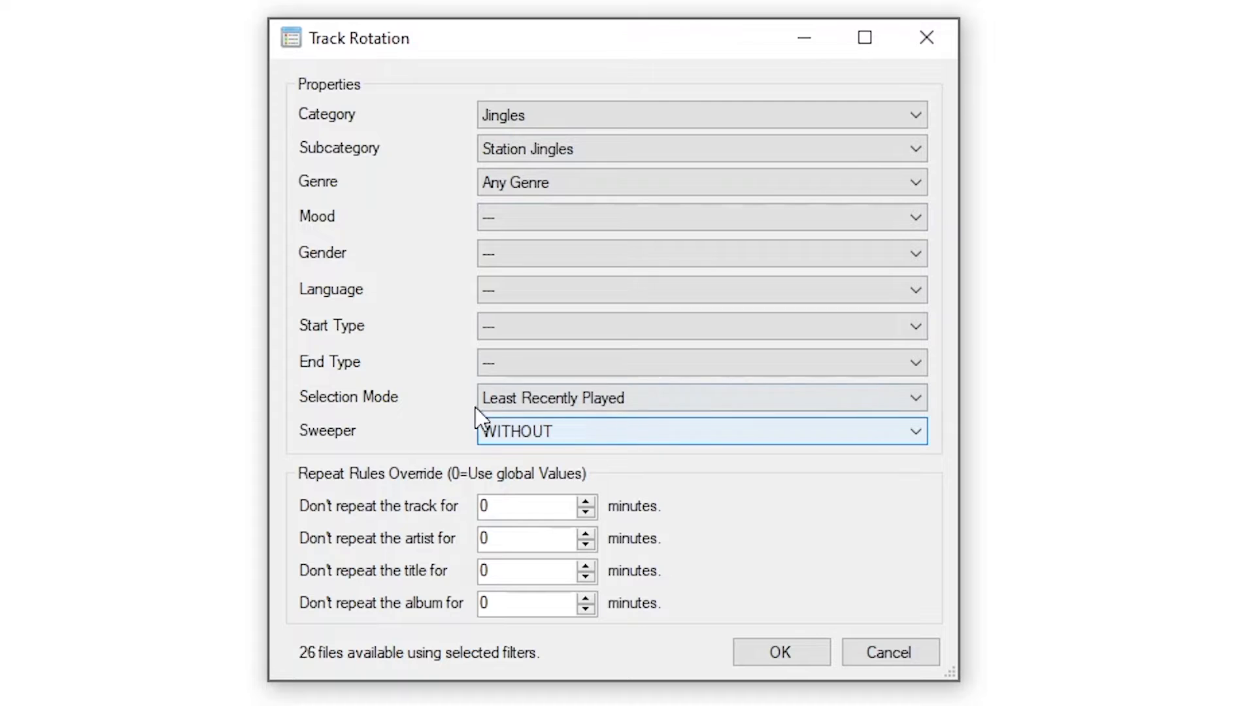
click(792, 660)
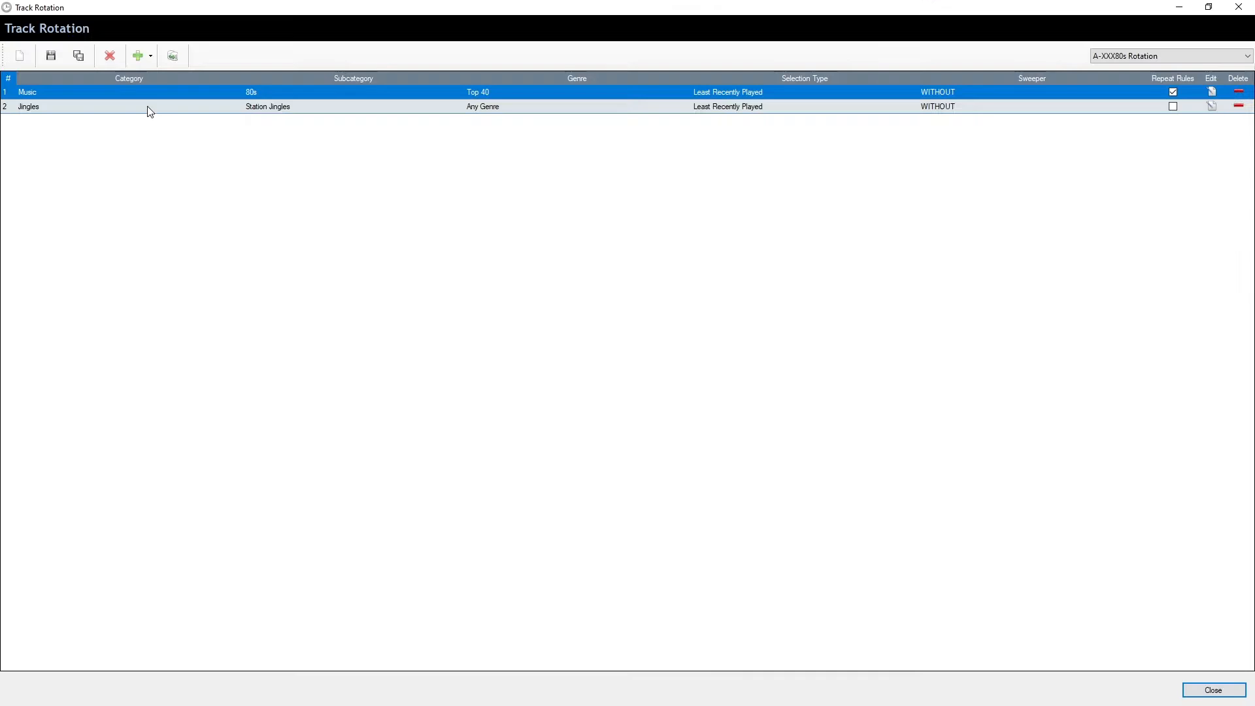
Add a Listener Jingles category slot.
click(150, 56)
click(156, 79)
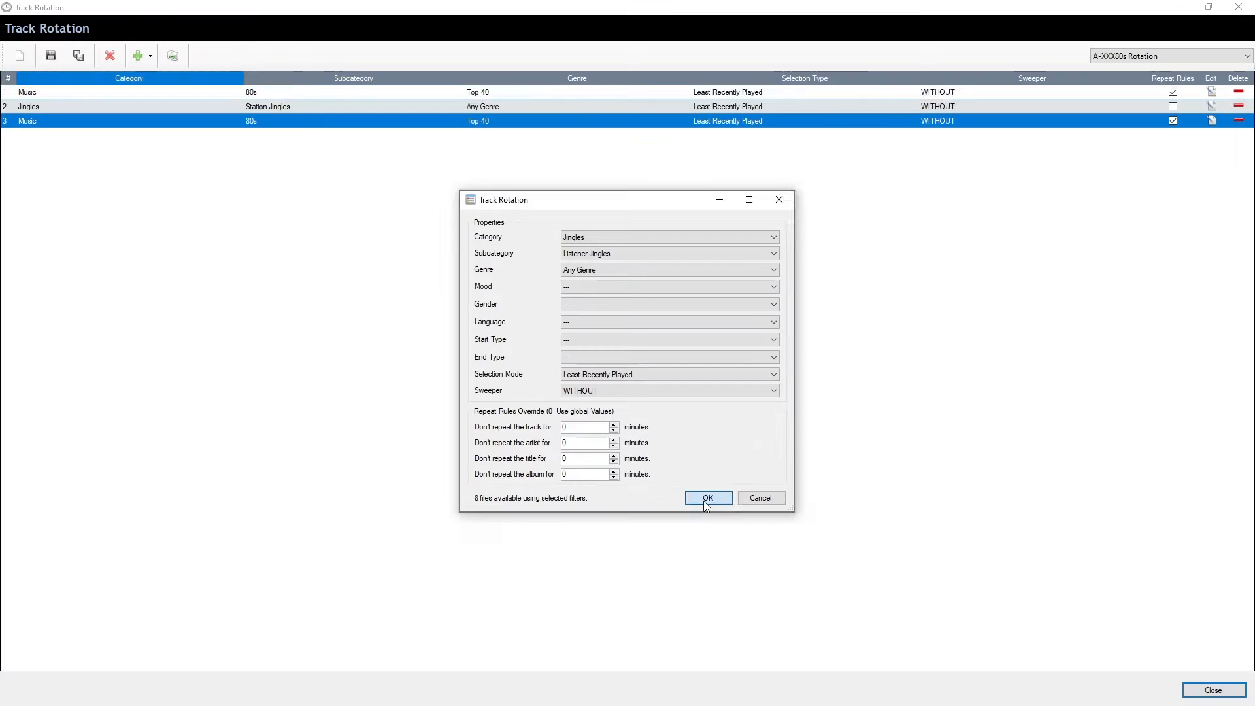
click(784, 656)
Add a Music category slot for 80s songs in the Pop-Mid genre.
click(138, 56)
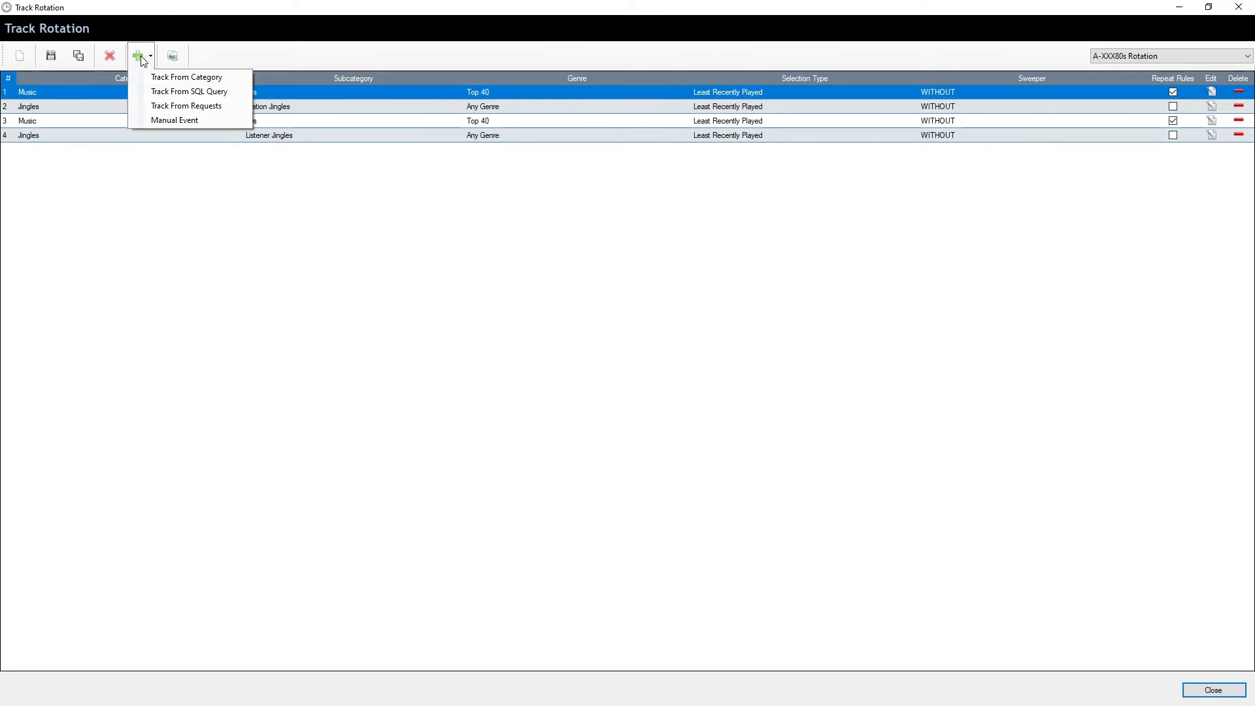
click(156, 76)
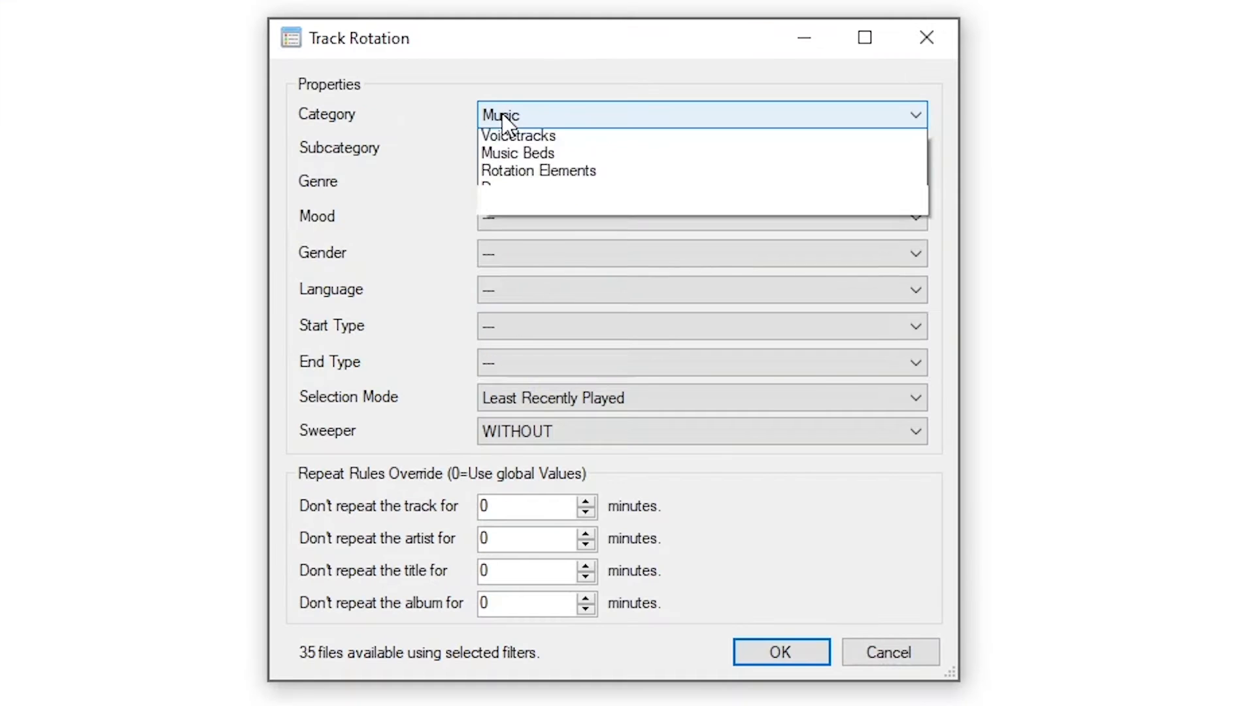
click(575, 239)
click(576, 247)
click(514, 149)
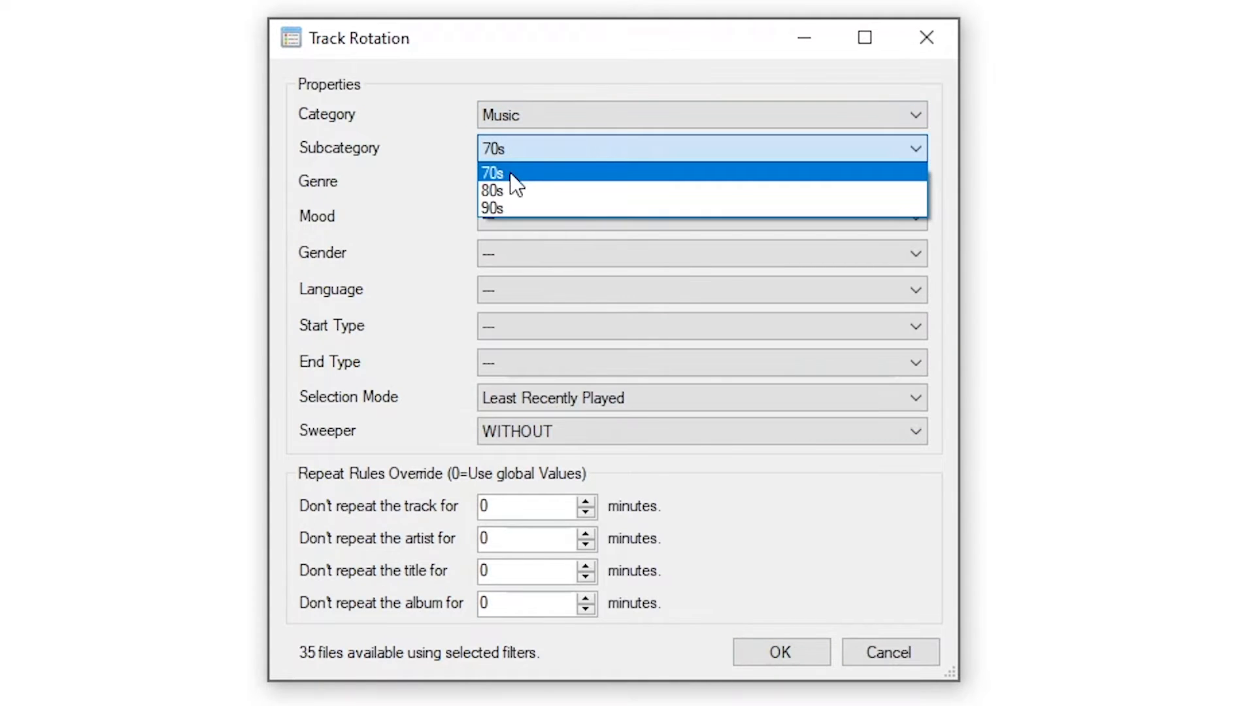
click(516, 199)
click(521, 185)
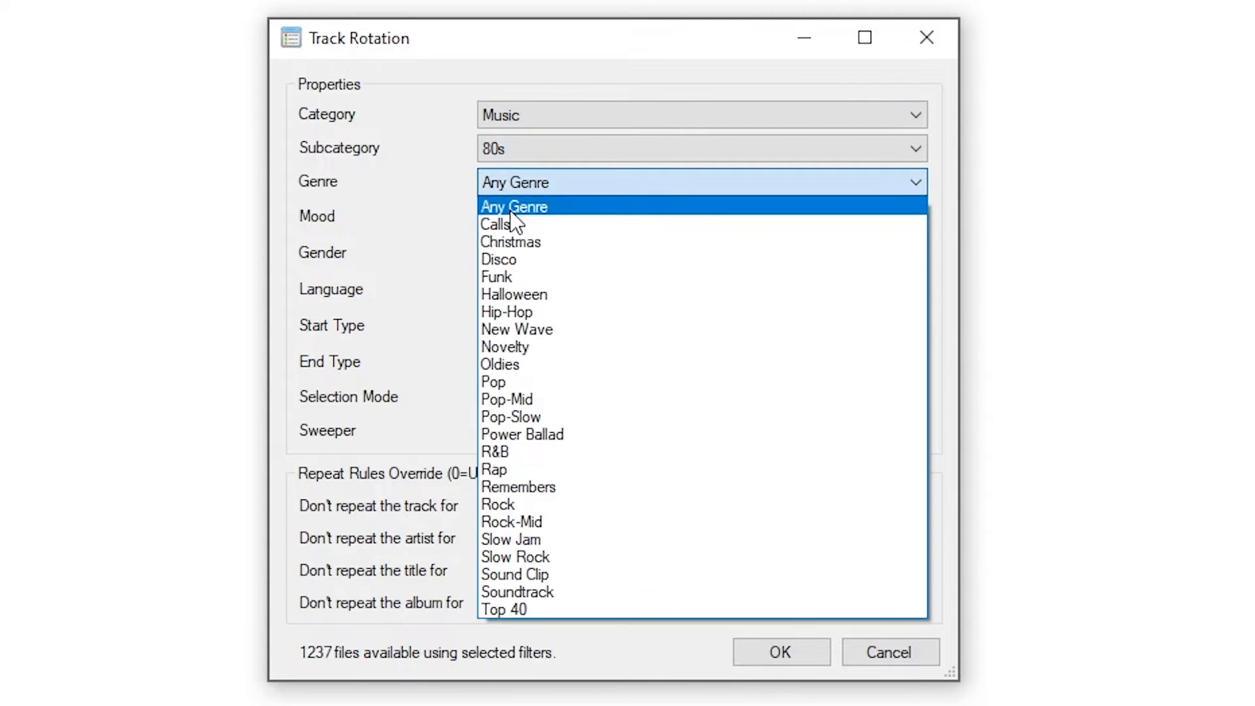
click(533, 399)
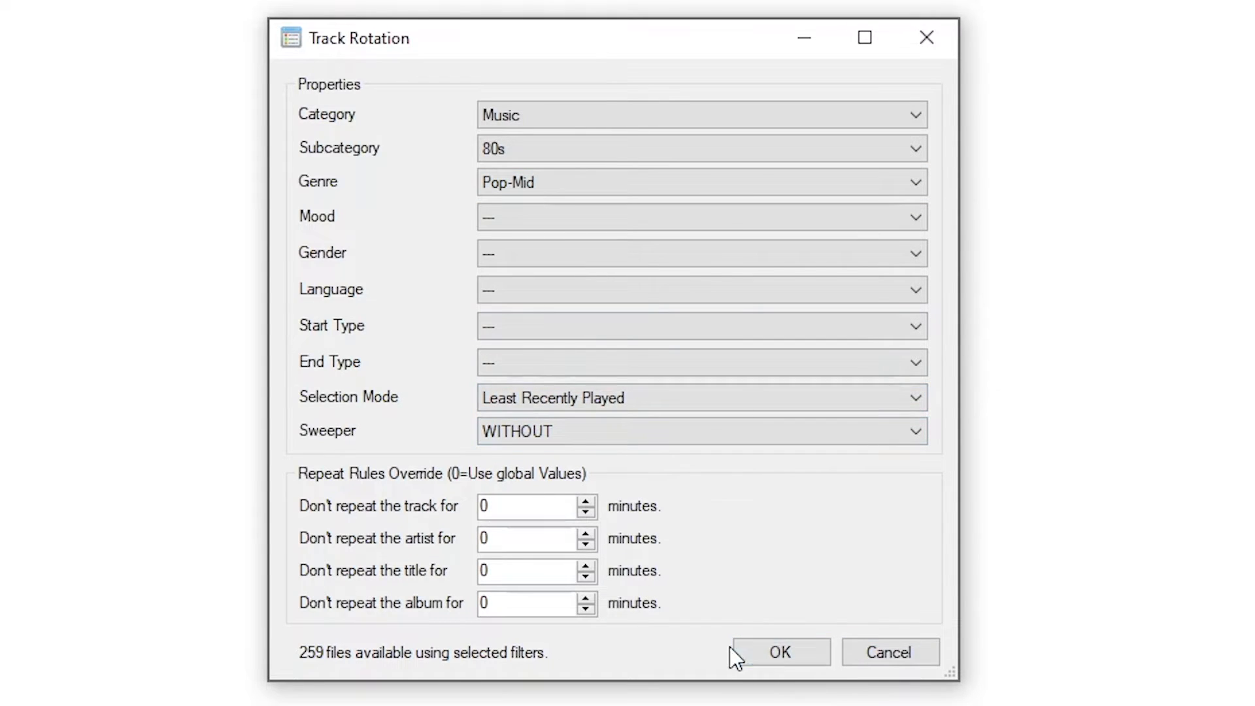
click(793, 650)
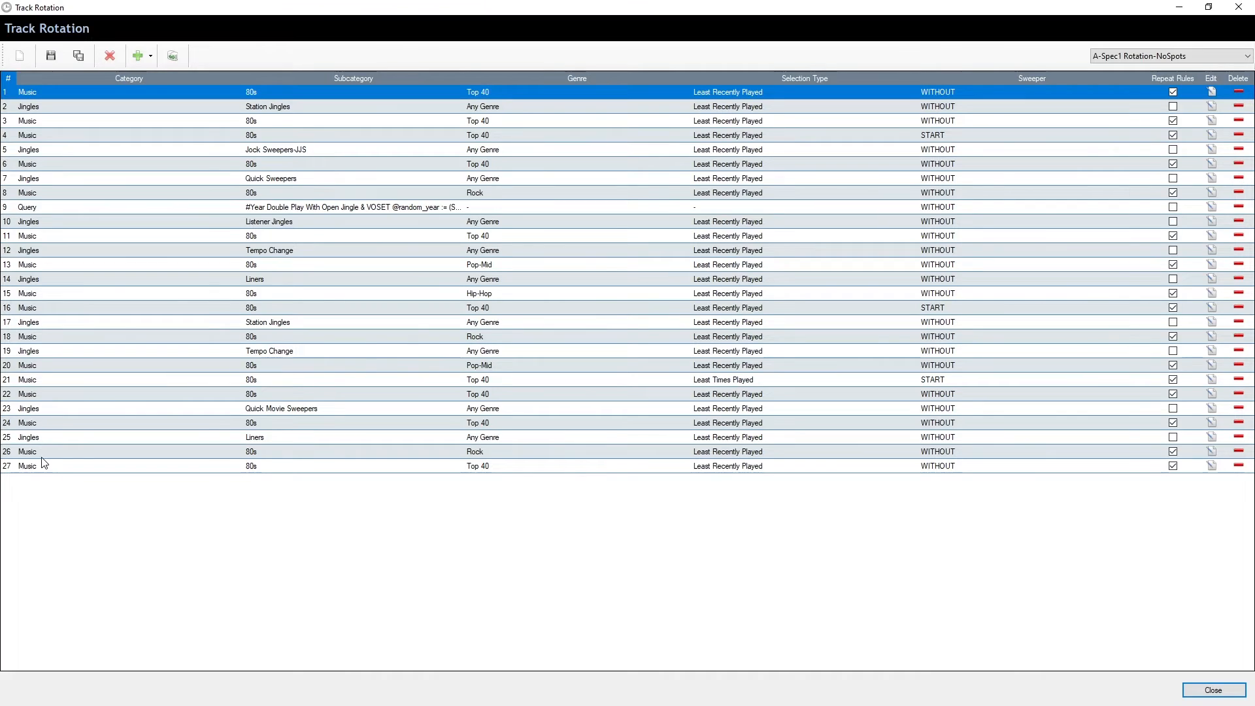
click(13, 194)
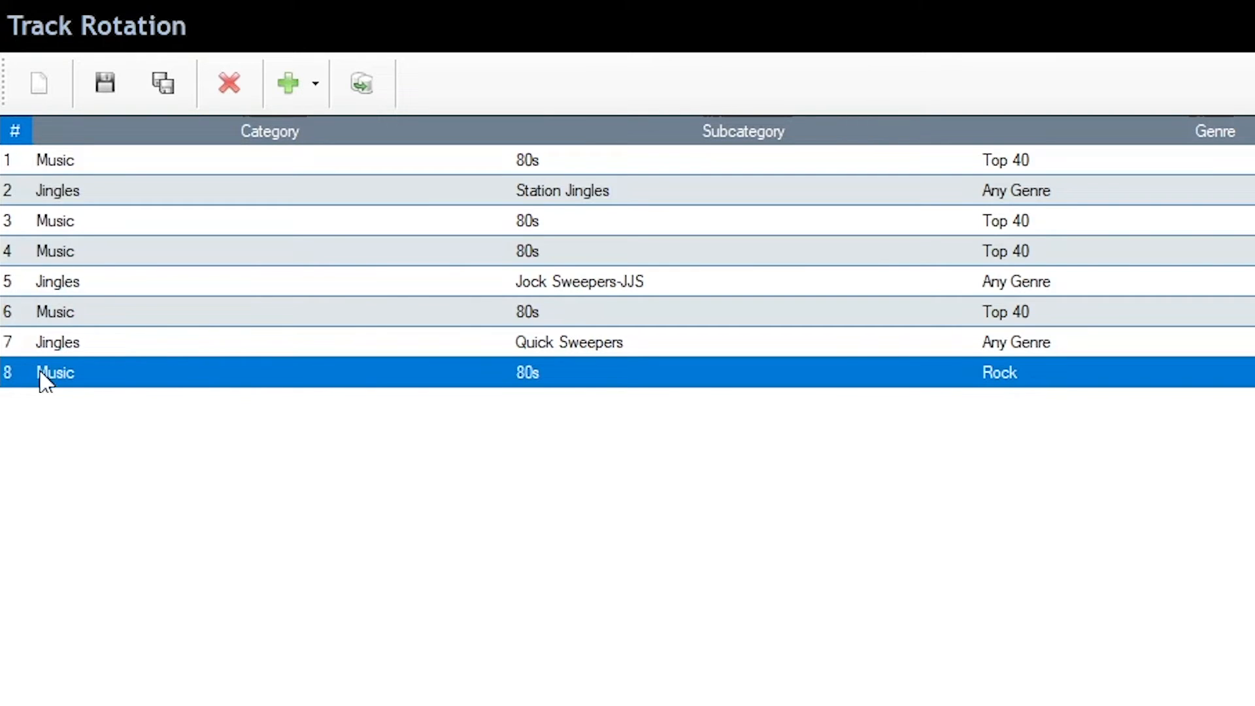
click(45, 162)
click(53, 191)
click(58, 231)
click(61, 256)
click(65, 285)
click(70, 313)
click(78, 344)
click(81, 371)
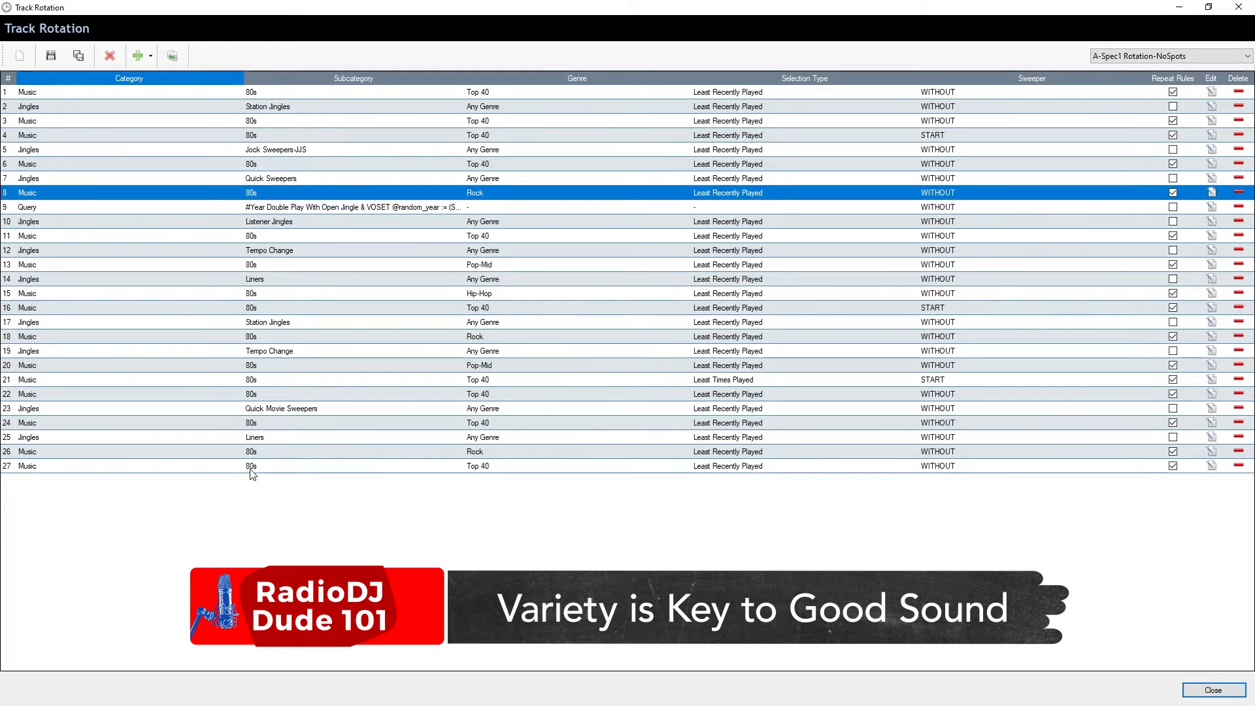
Duplicate row 27, inspect the copy unchanged, then delete the extra row 28.
click(453, 466)
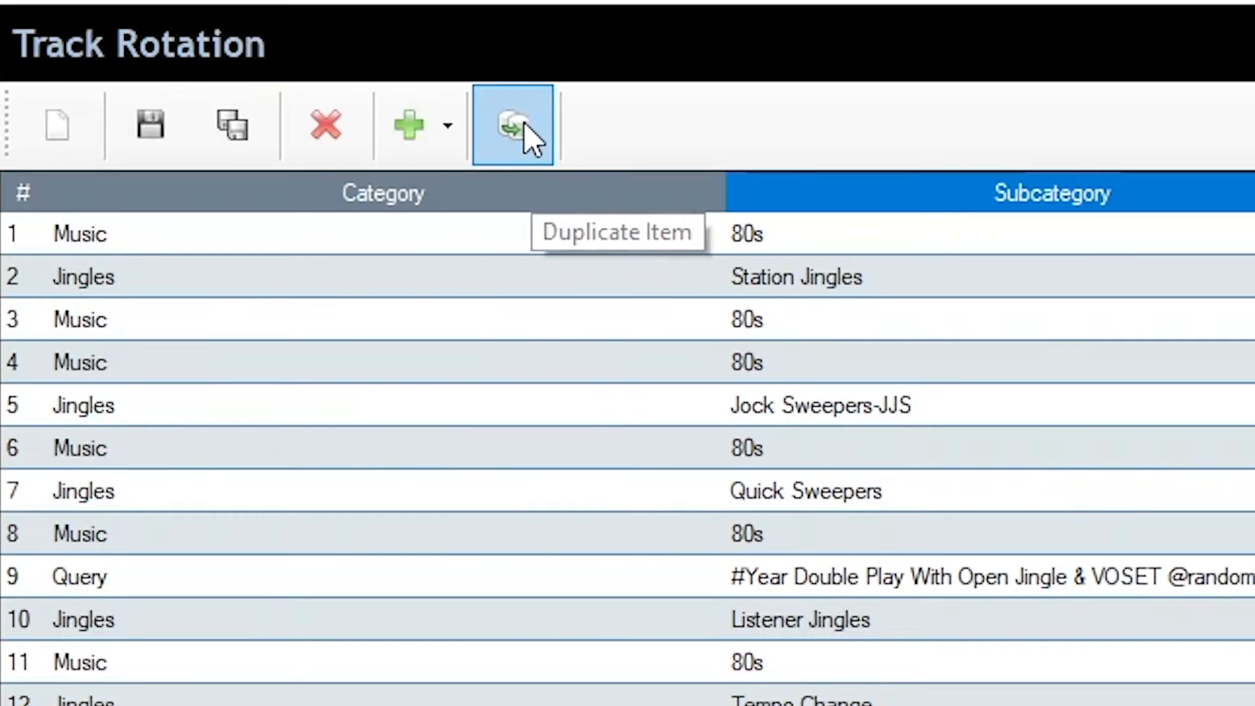
click(174, 55)
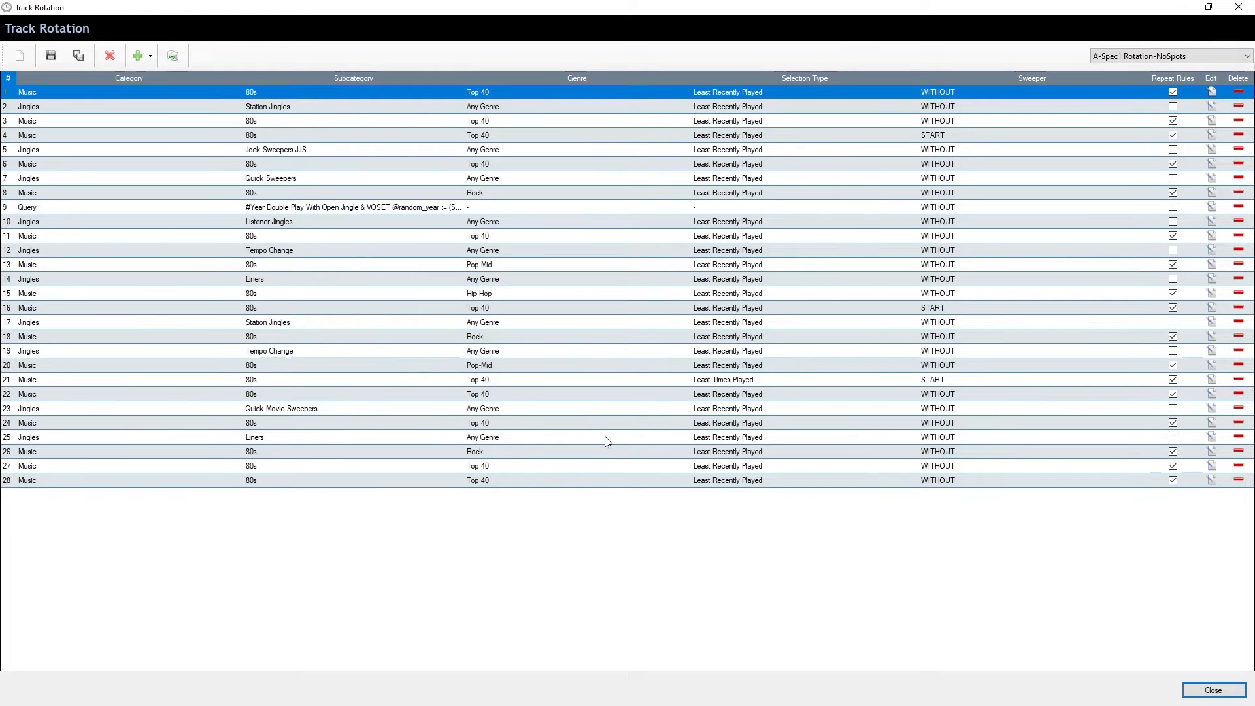
click(1212, 465)
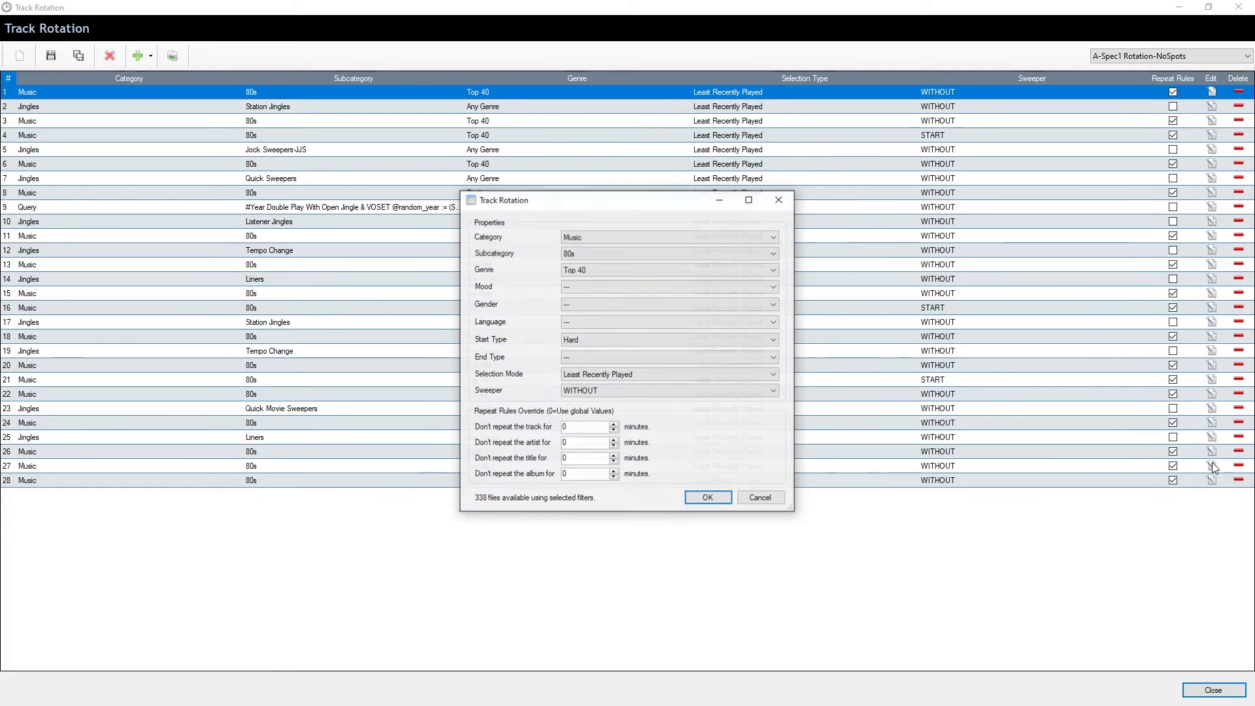
click(778, 200)
click(353, 477)
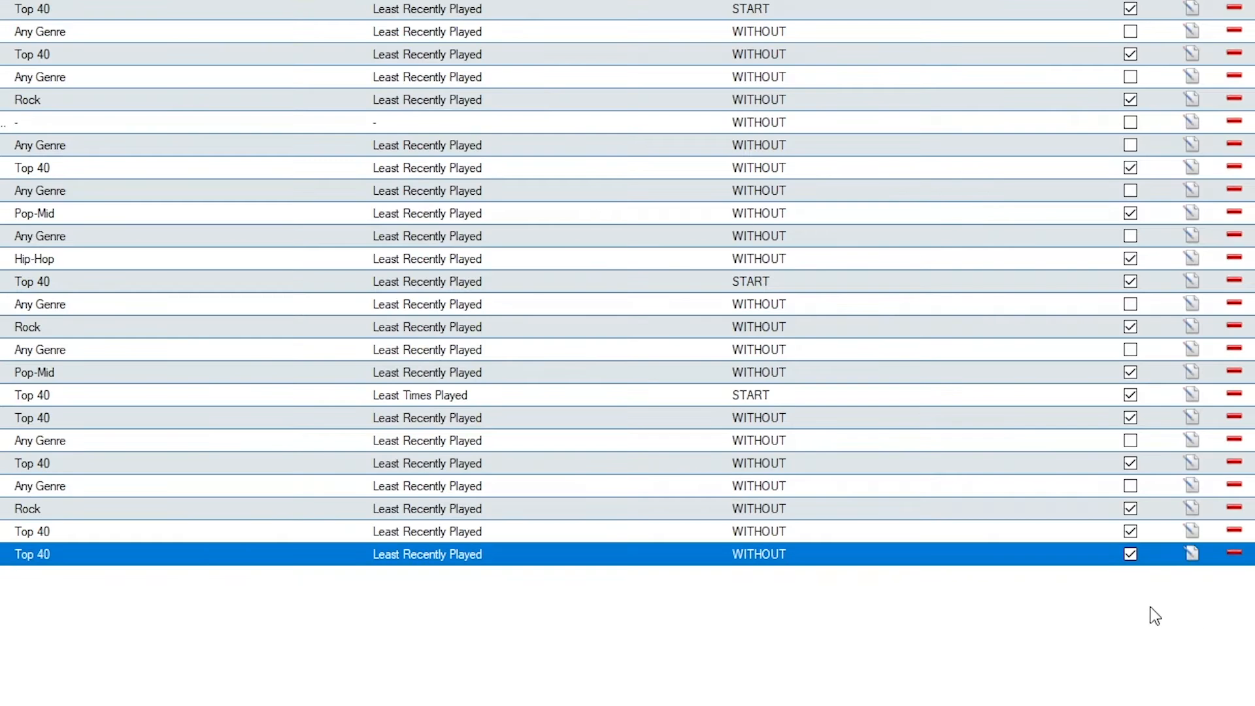
click(1236, 554)
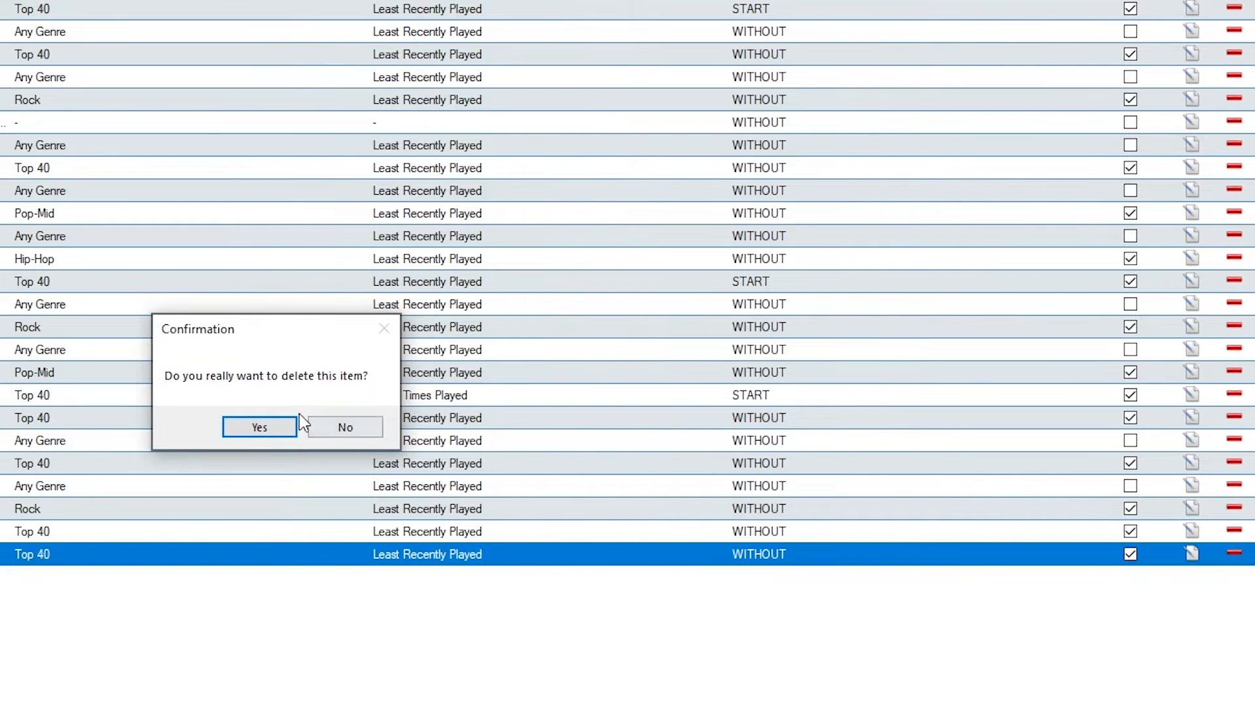
click(261, 428)
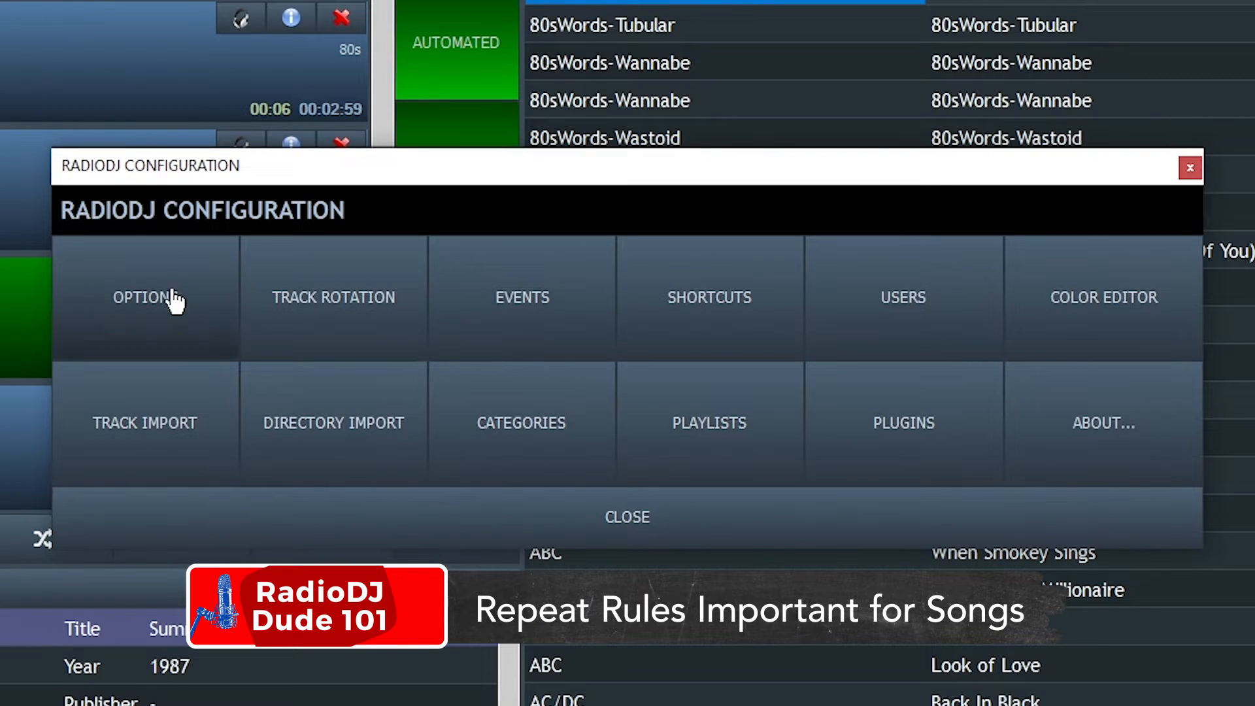
Show the Track Rotation Rules on the Auto DJ tab of the program options.
click(126, 300)
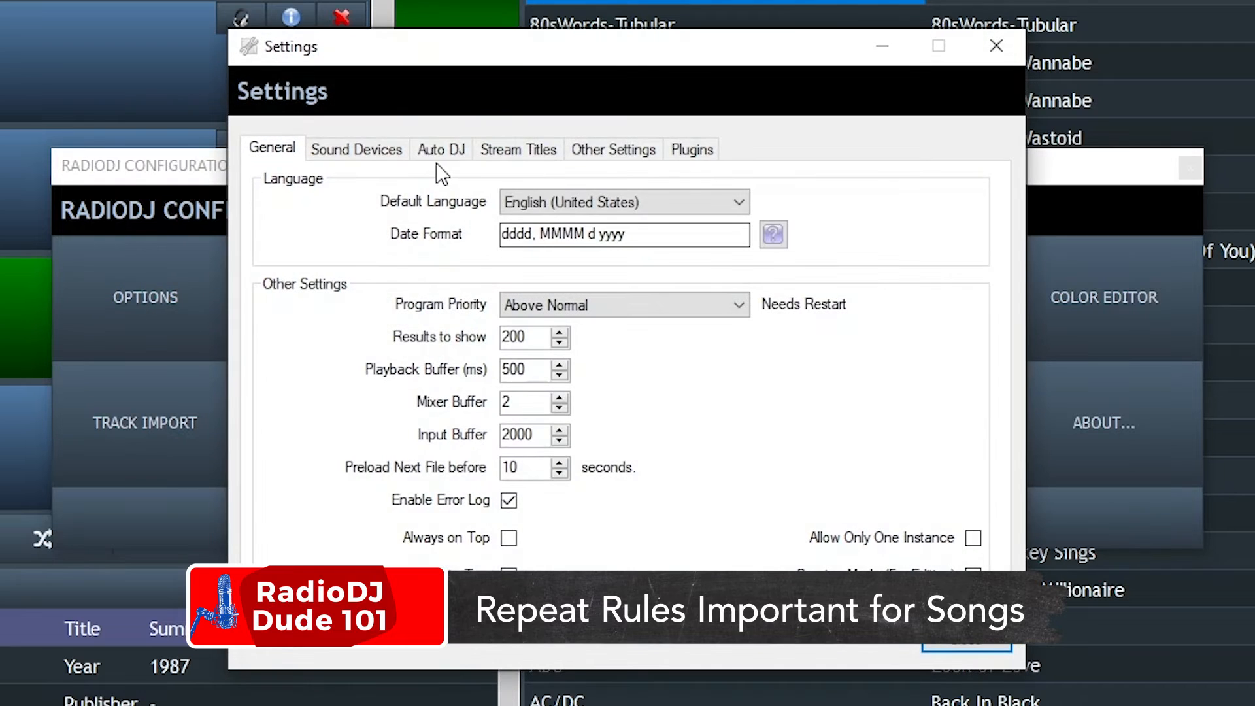
click(440, 155)
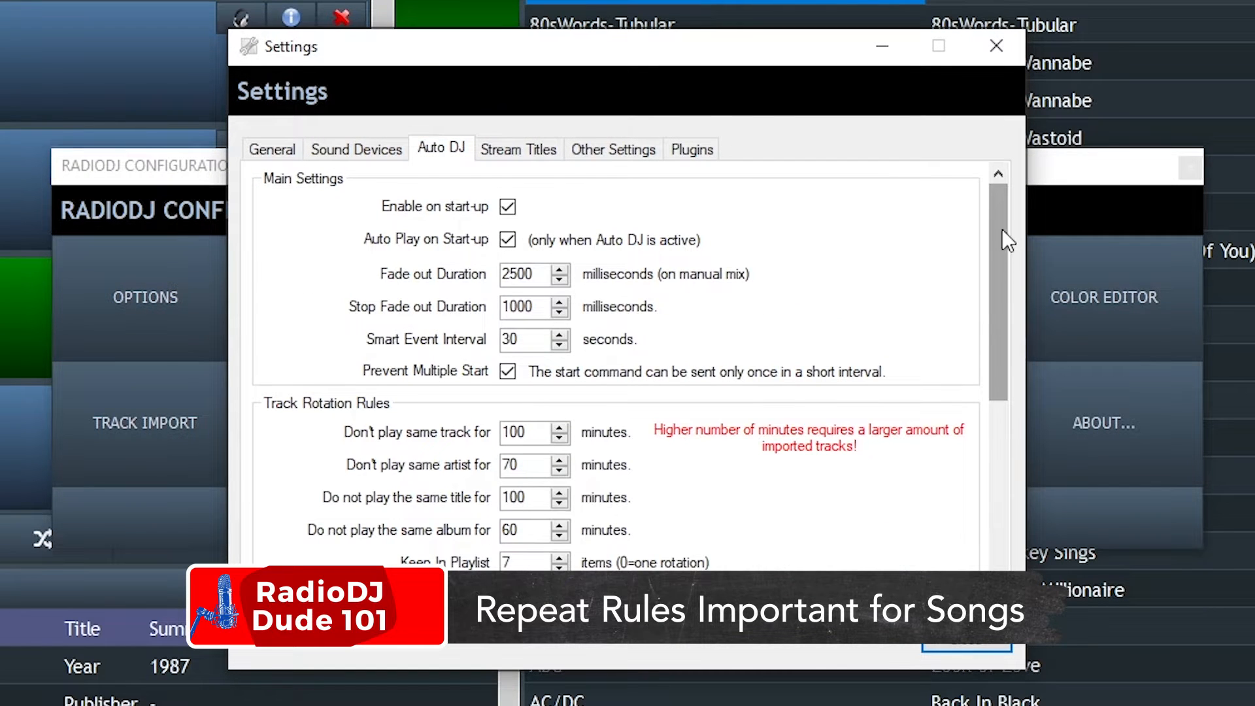
drag(1003, 231, 1006, 319)
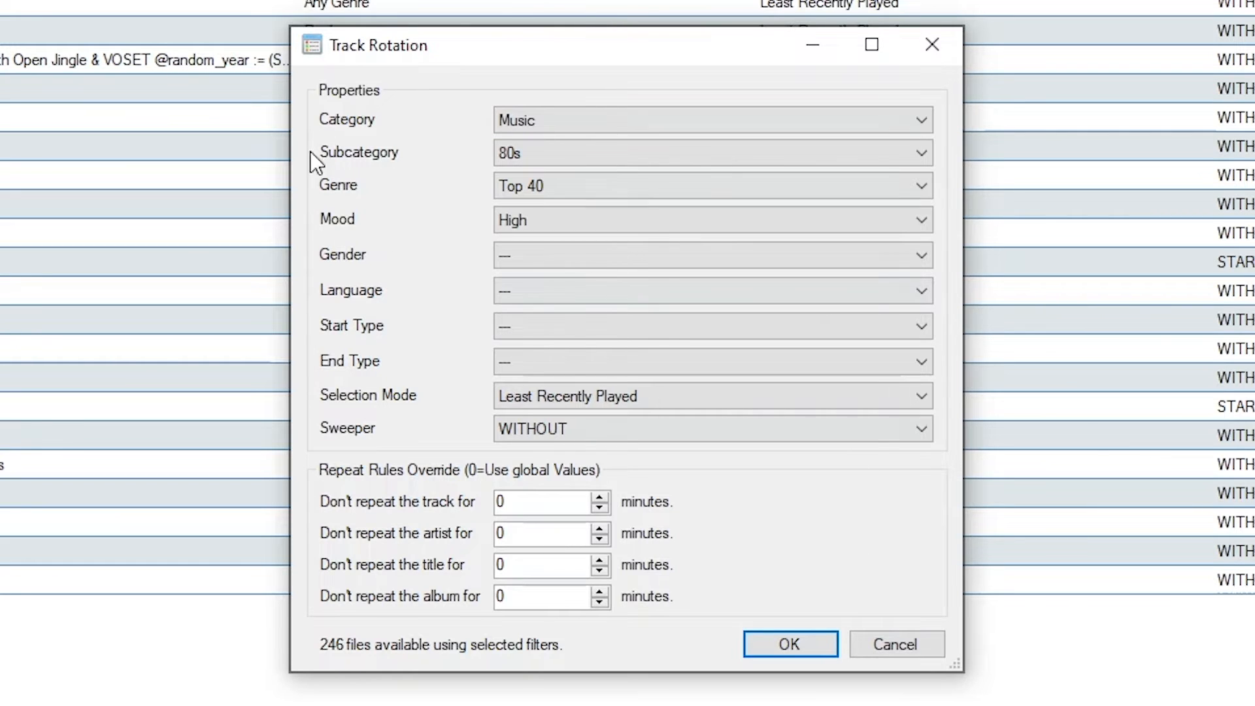
Cancel the item properties and open the Station Jingles row's properties to review repeat rules.
click(894, 641)
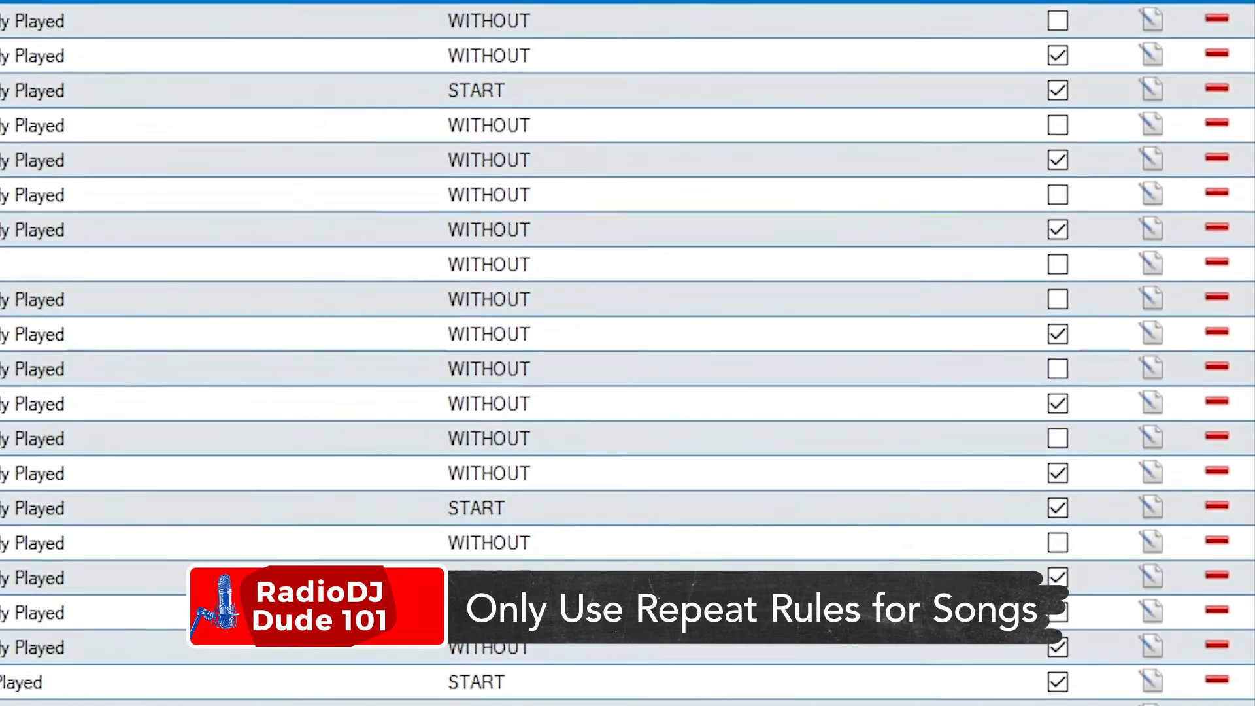
click(522, 106)
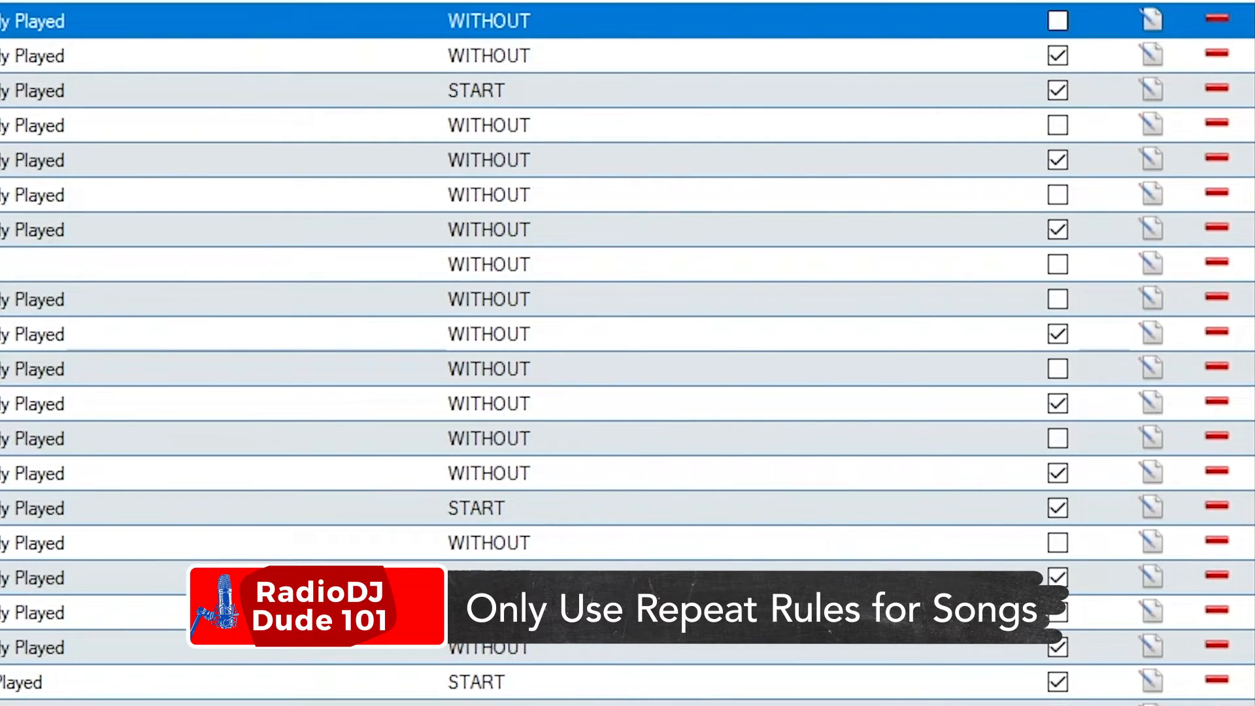
click(389, 209)
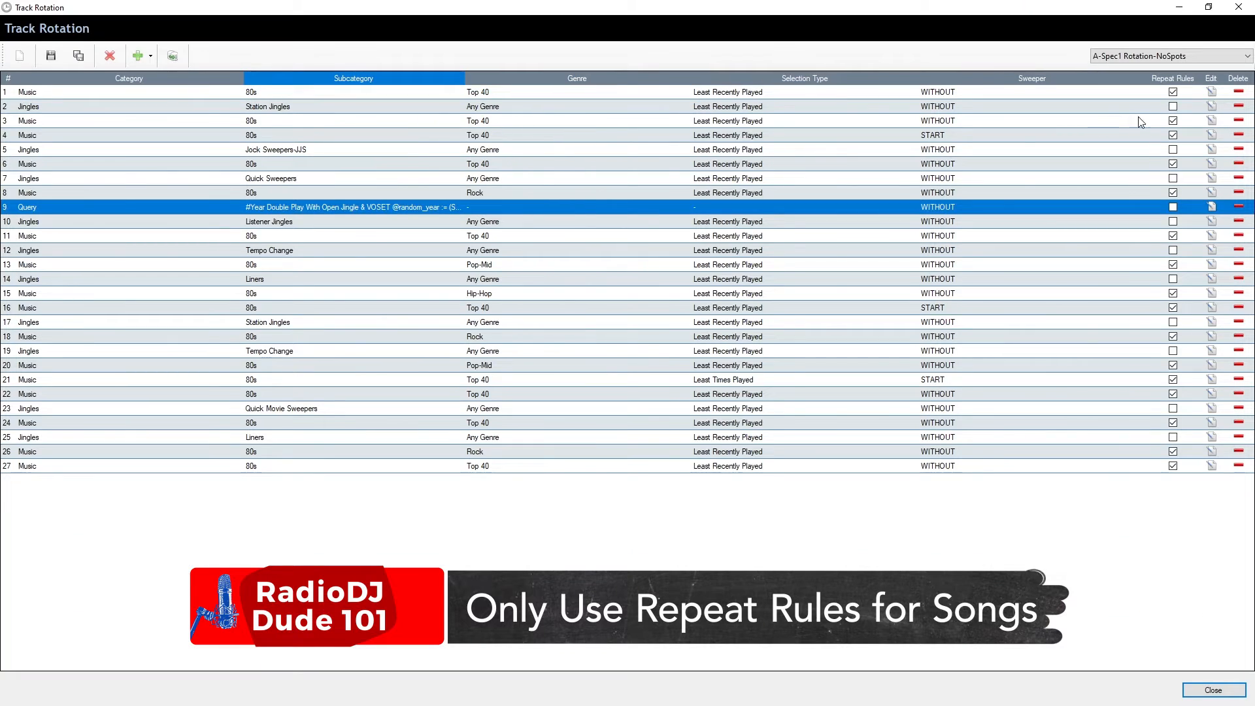
click(1212, 106)
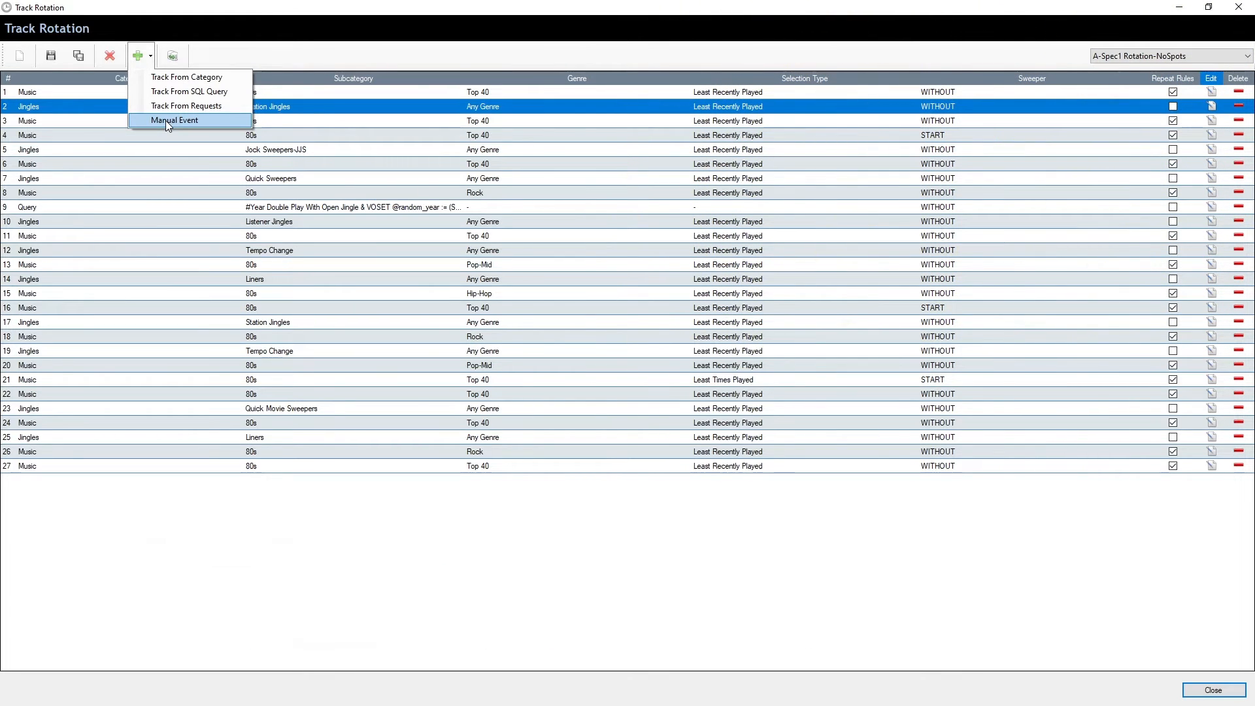
Try a manual event slot with the A-Folder Sync-Only event, then open QUICK SWEEPER-TRIGGER's track editor.
click(166, 120)
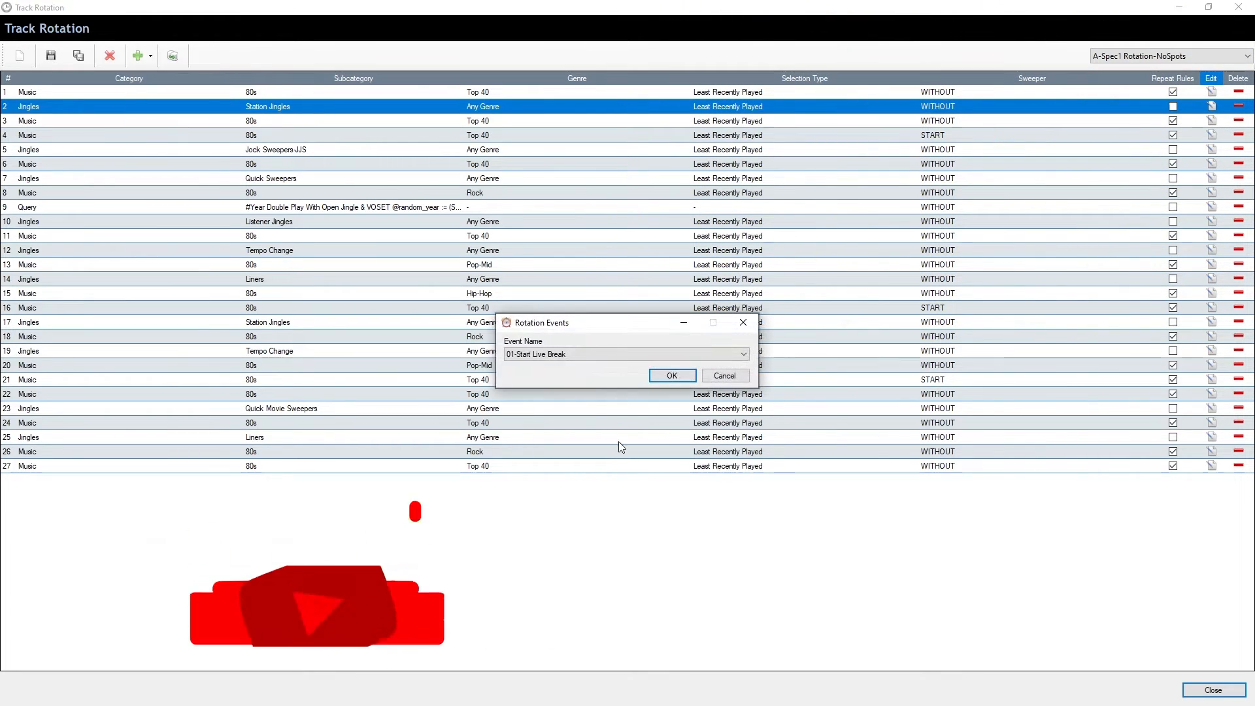
click(609, 354)
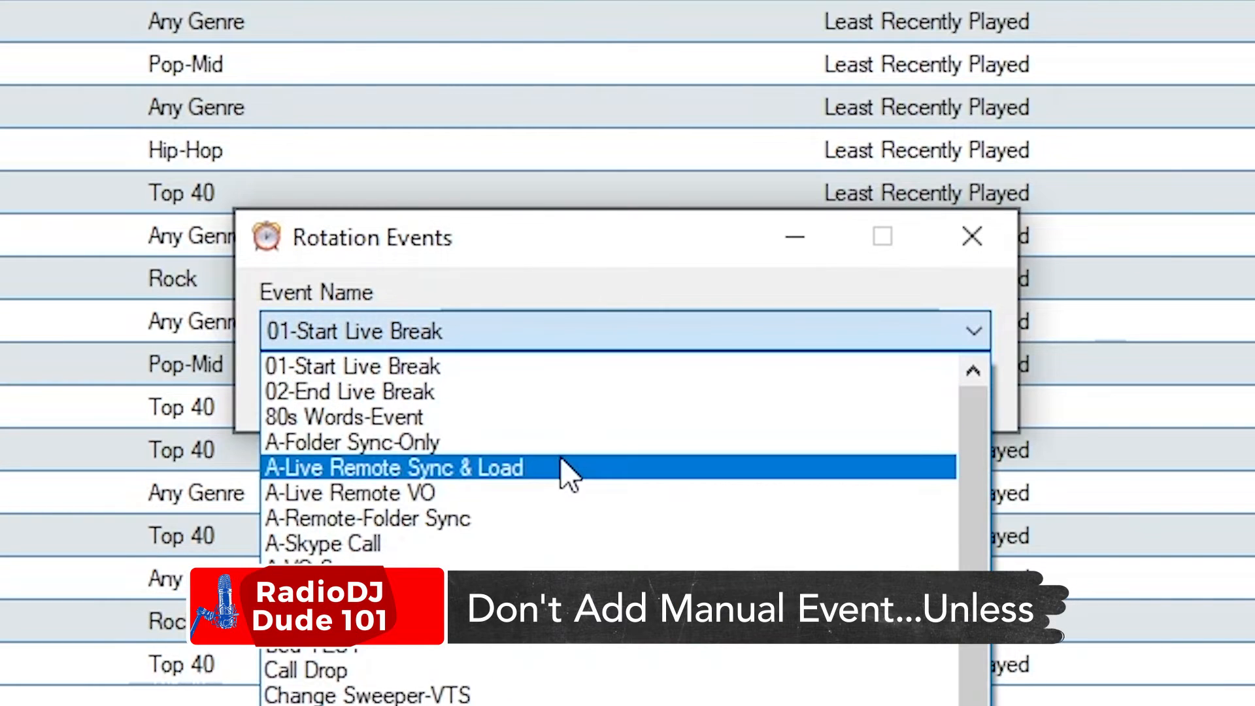
click(568, 442)
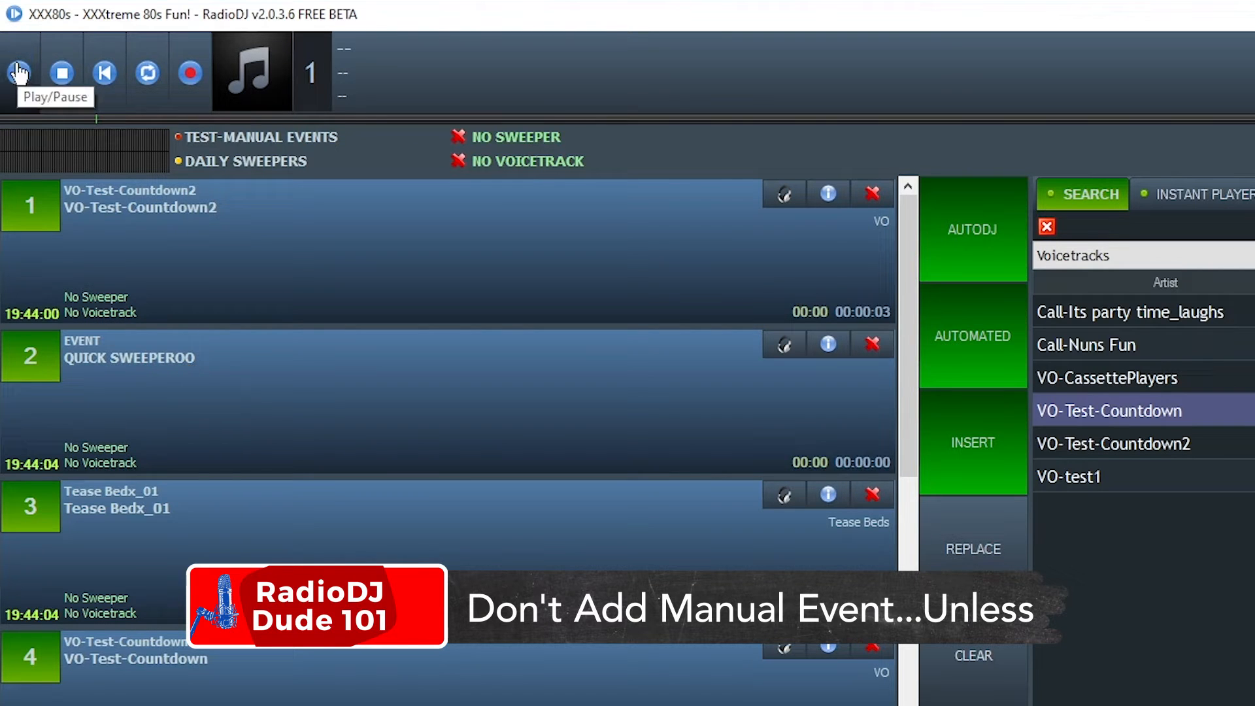
click(19, 73)
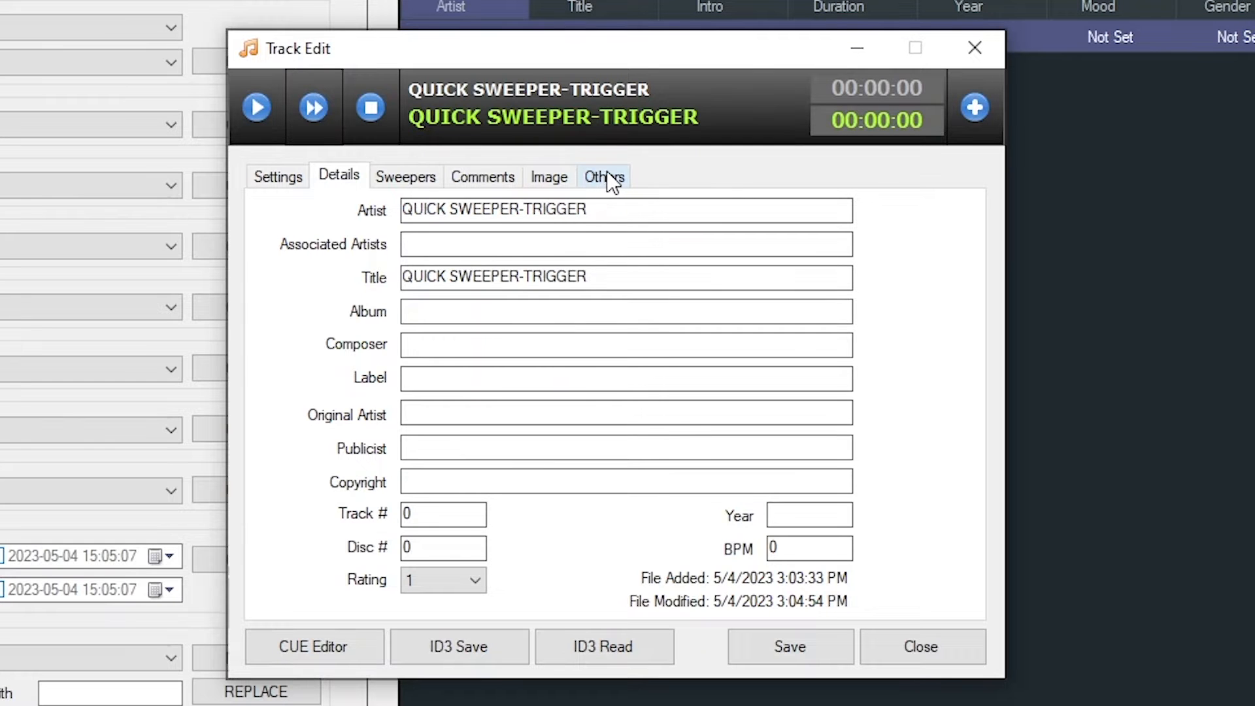
Set QUICK SWEEPER-TRIGGER's Start Event to QUICK SWEEPEROO on the Others tab.
click(606, 174)
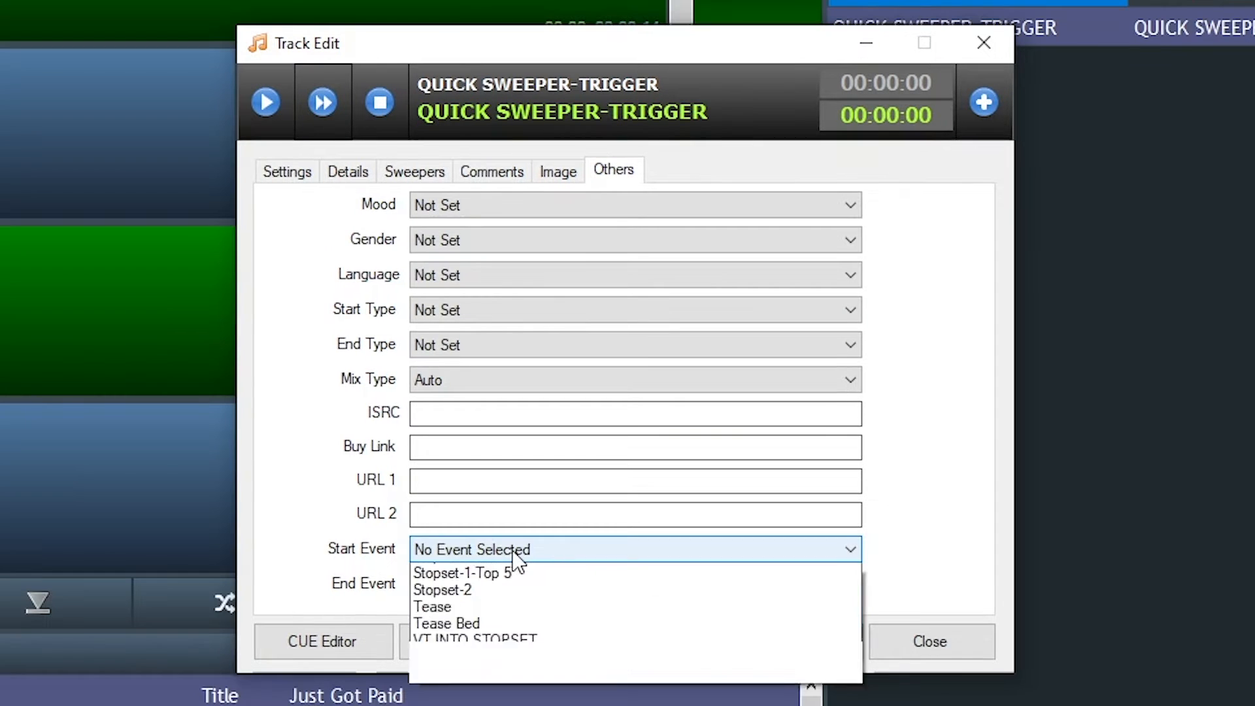
scroll(512, 642, up, 5)
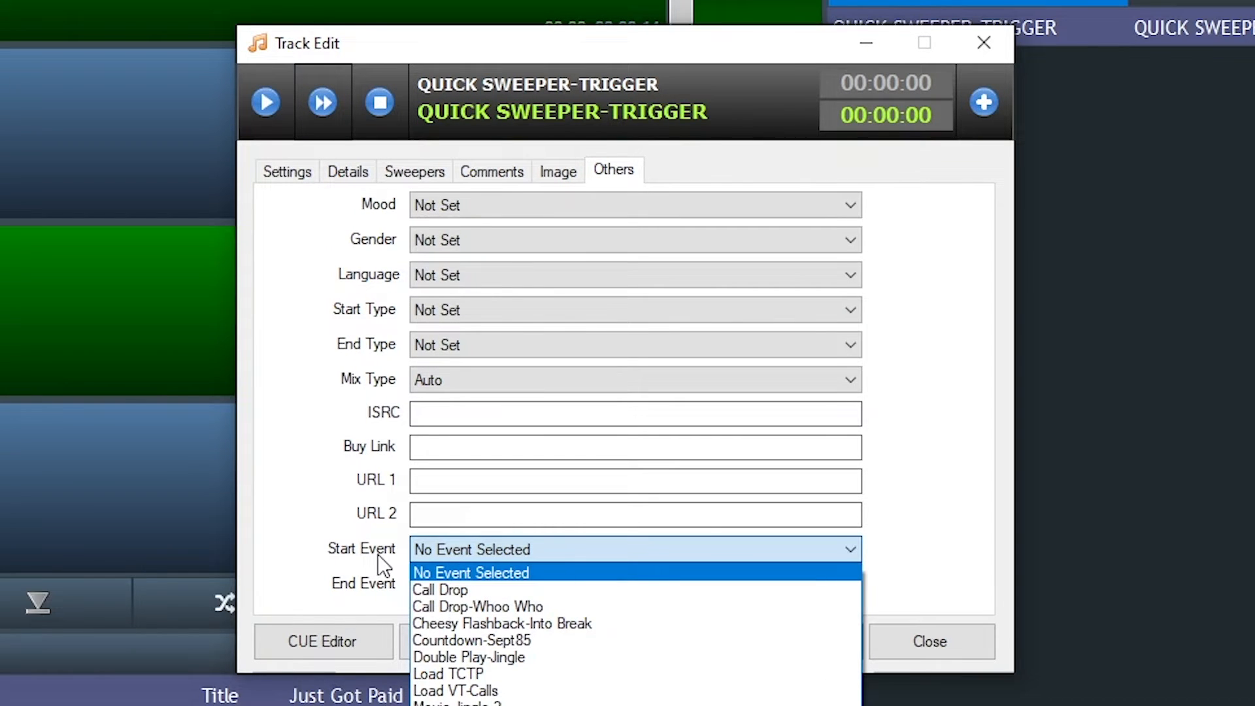
click(536, 703)
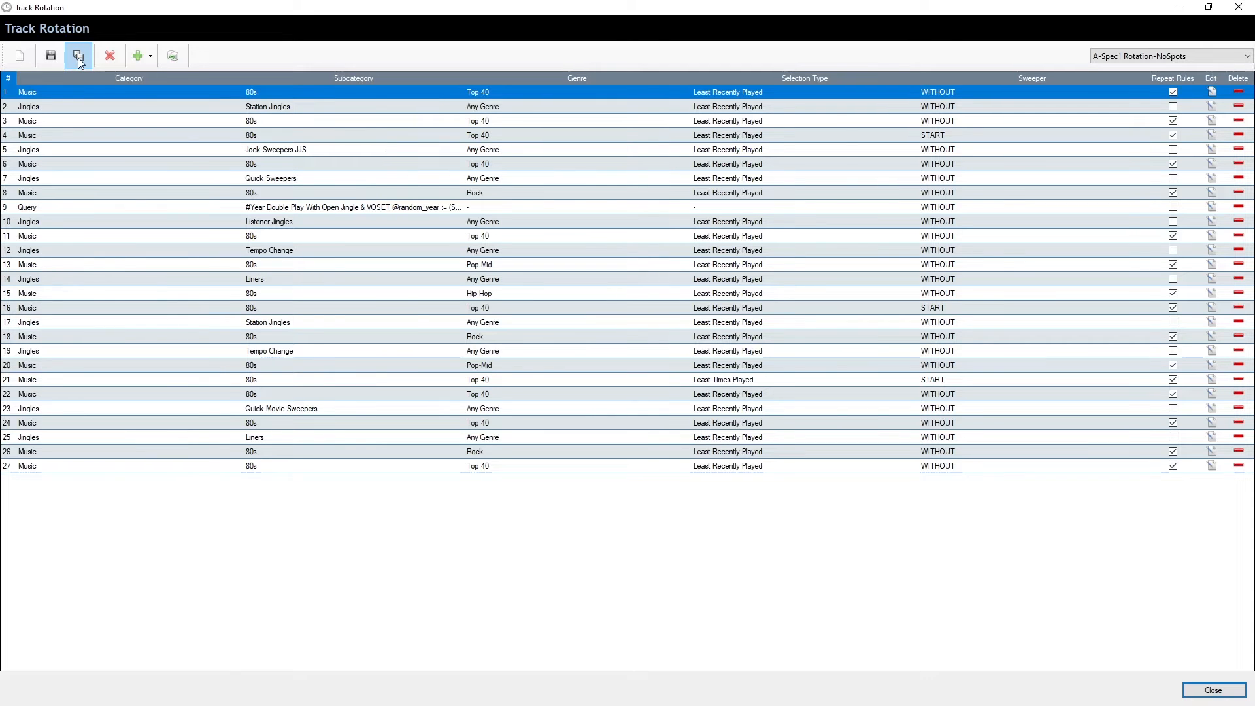
Save the rotation as a new copy named 'A-Spec2 Rotation'.
click(77, 57)
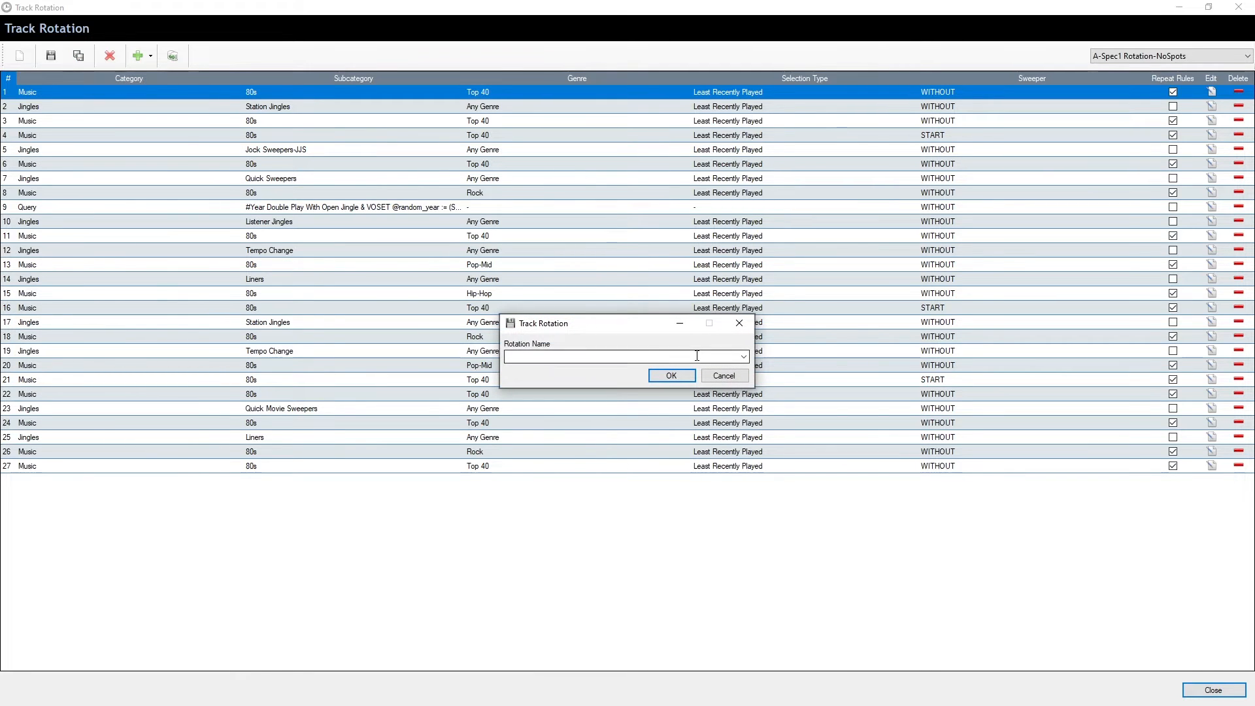
text(A-Spec2 Rotation)
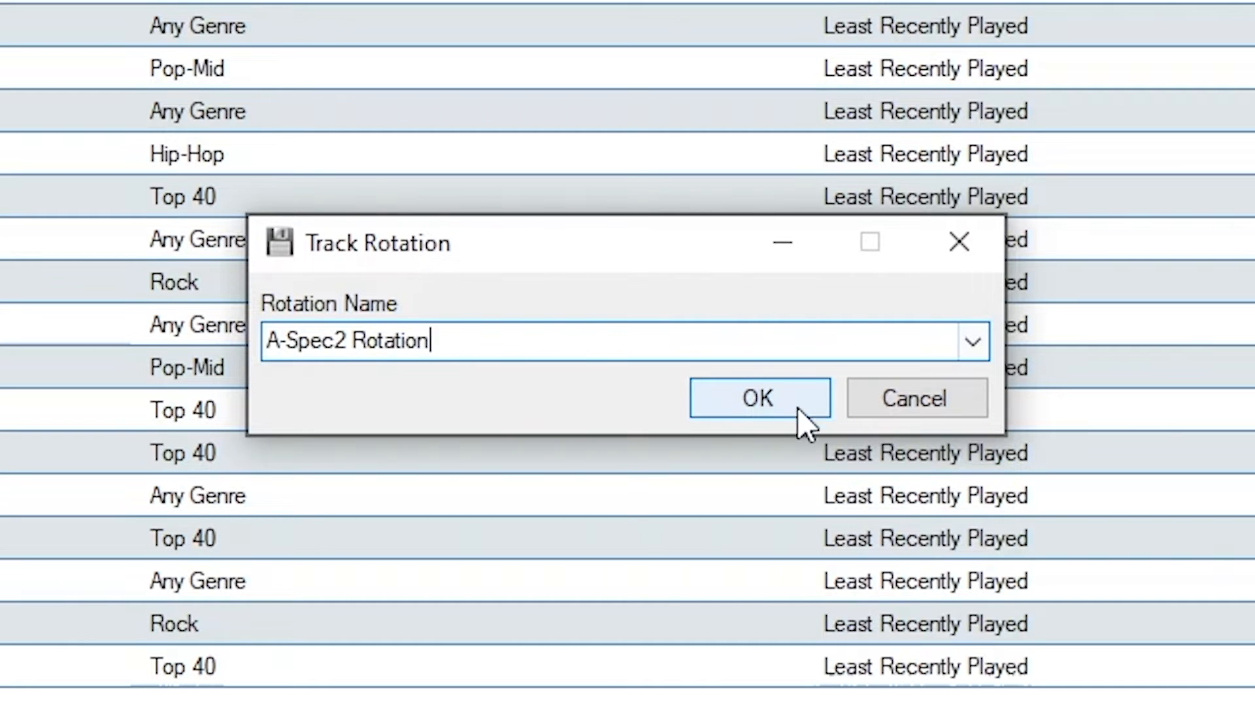
click(779, 410)
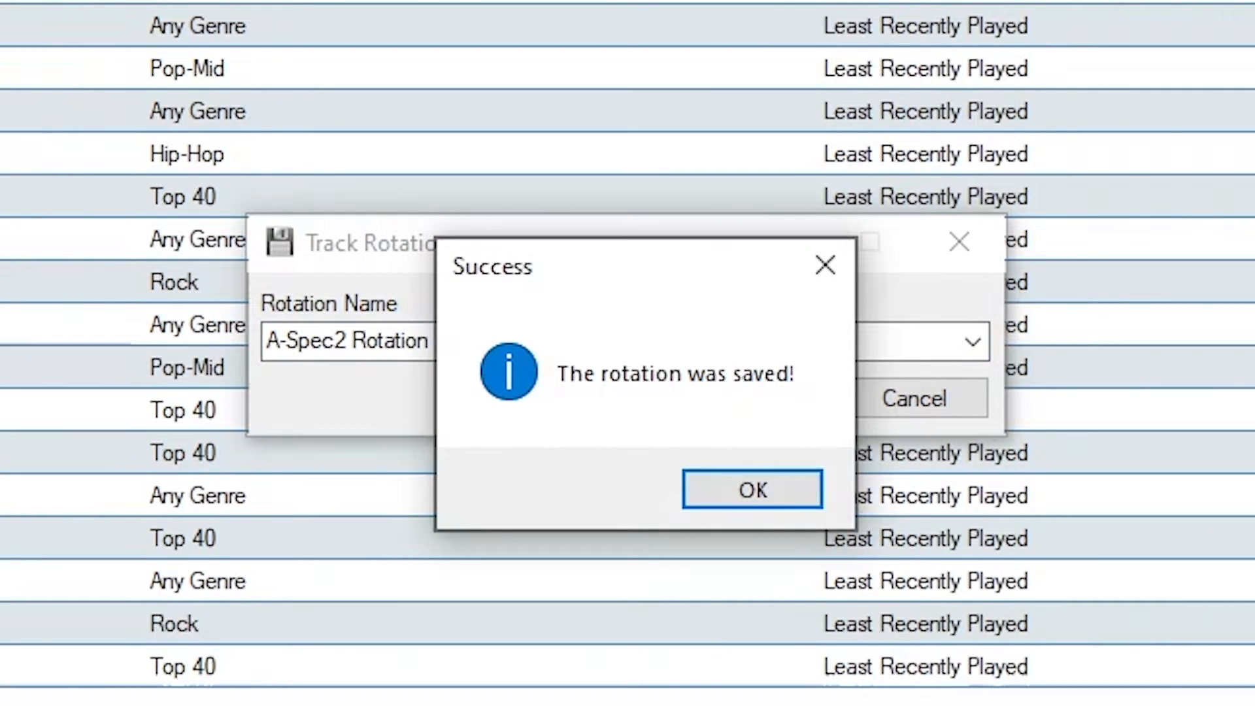
click(760, 494)
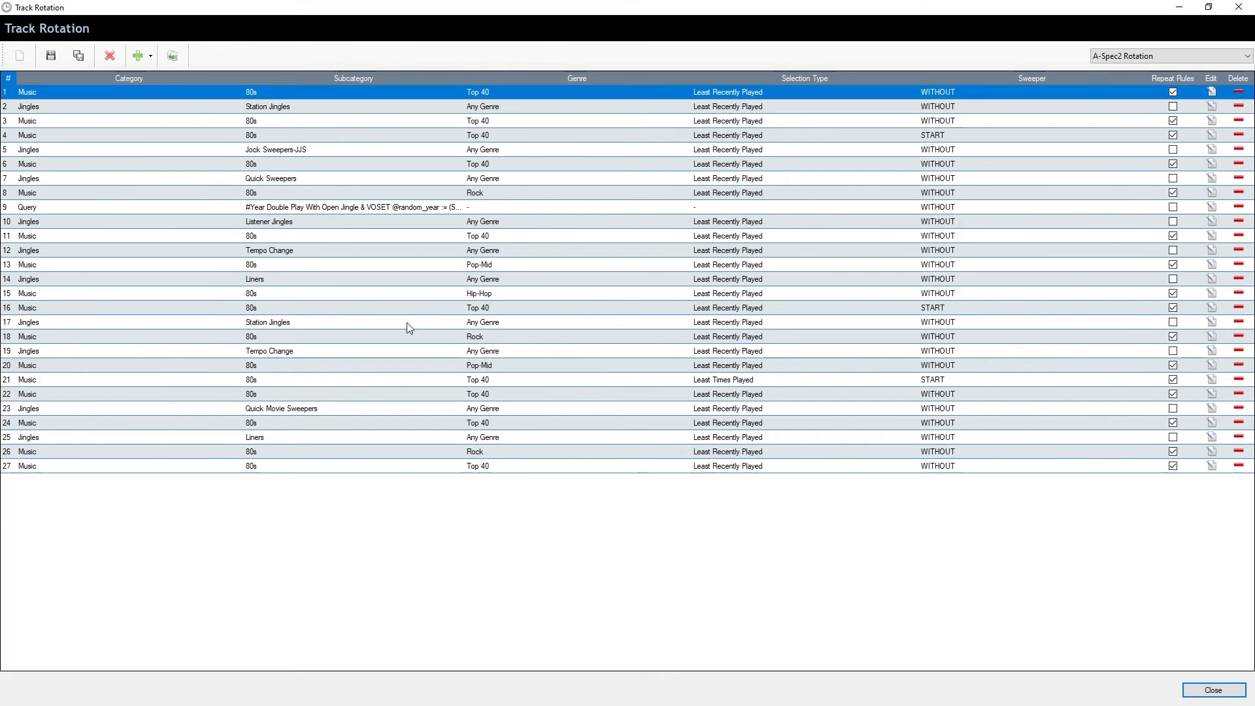
Delete the Query row from the track rotation.
click(360, 207)
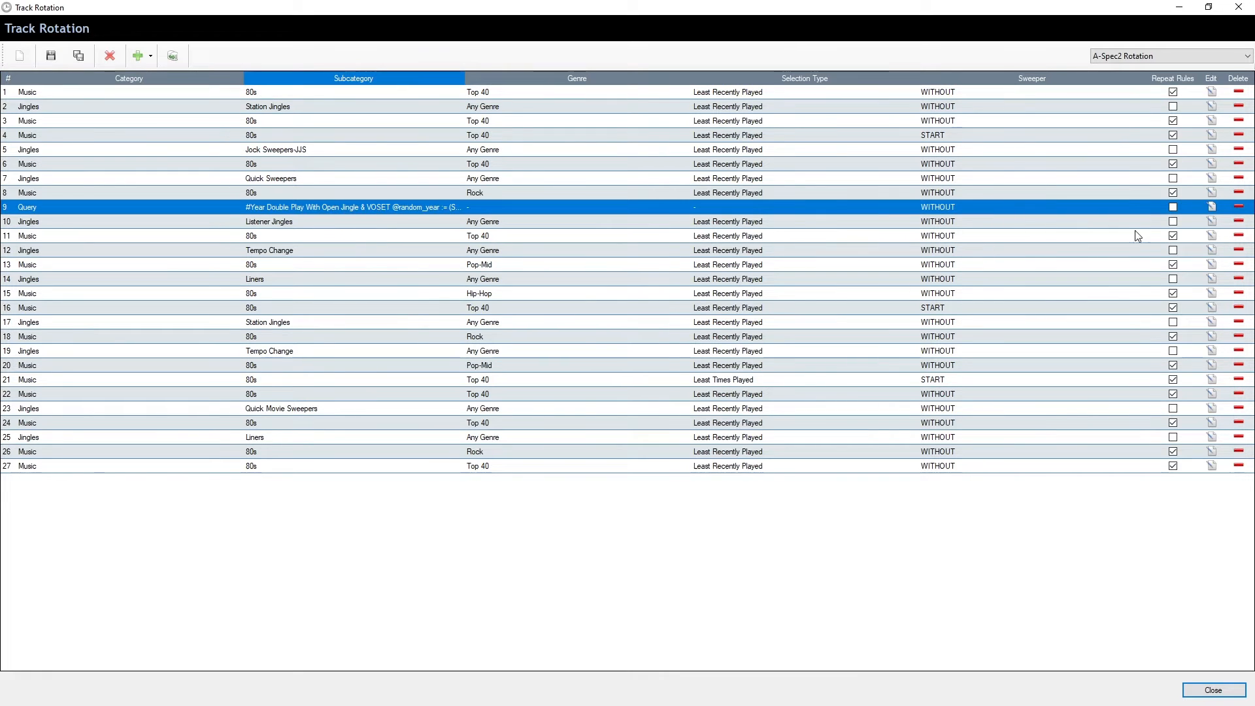
click(1239, 207)
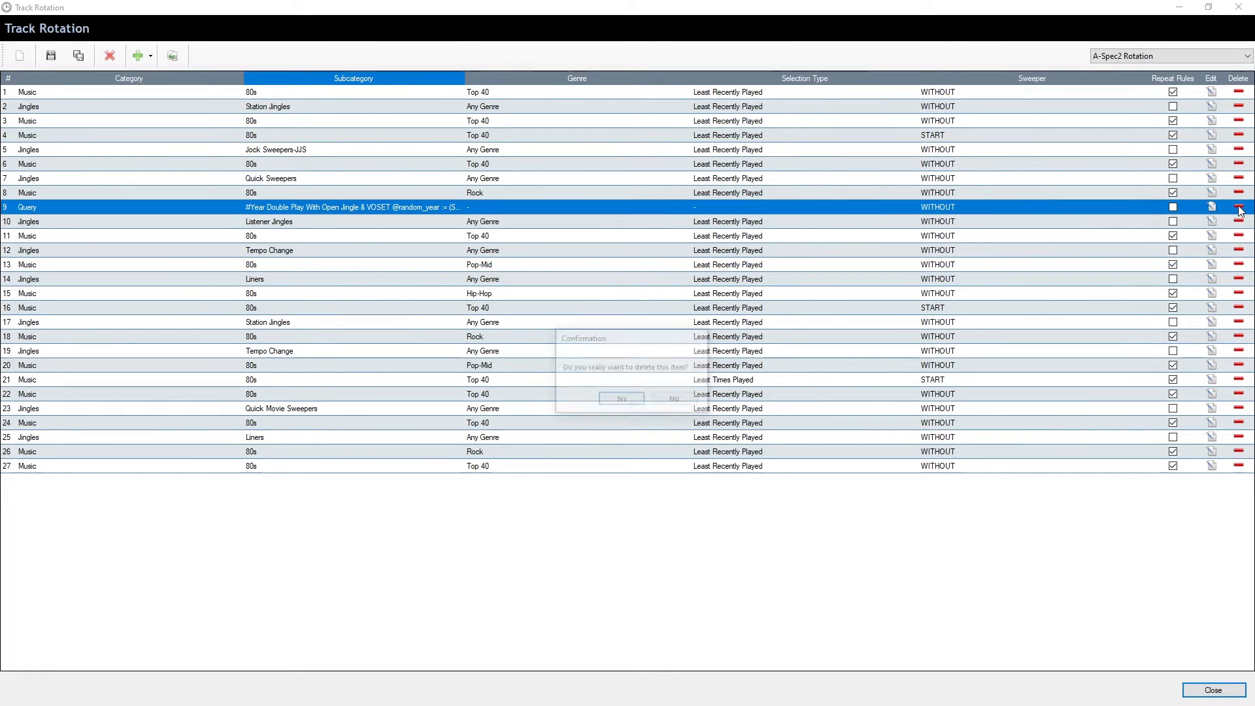
click(618, 400)
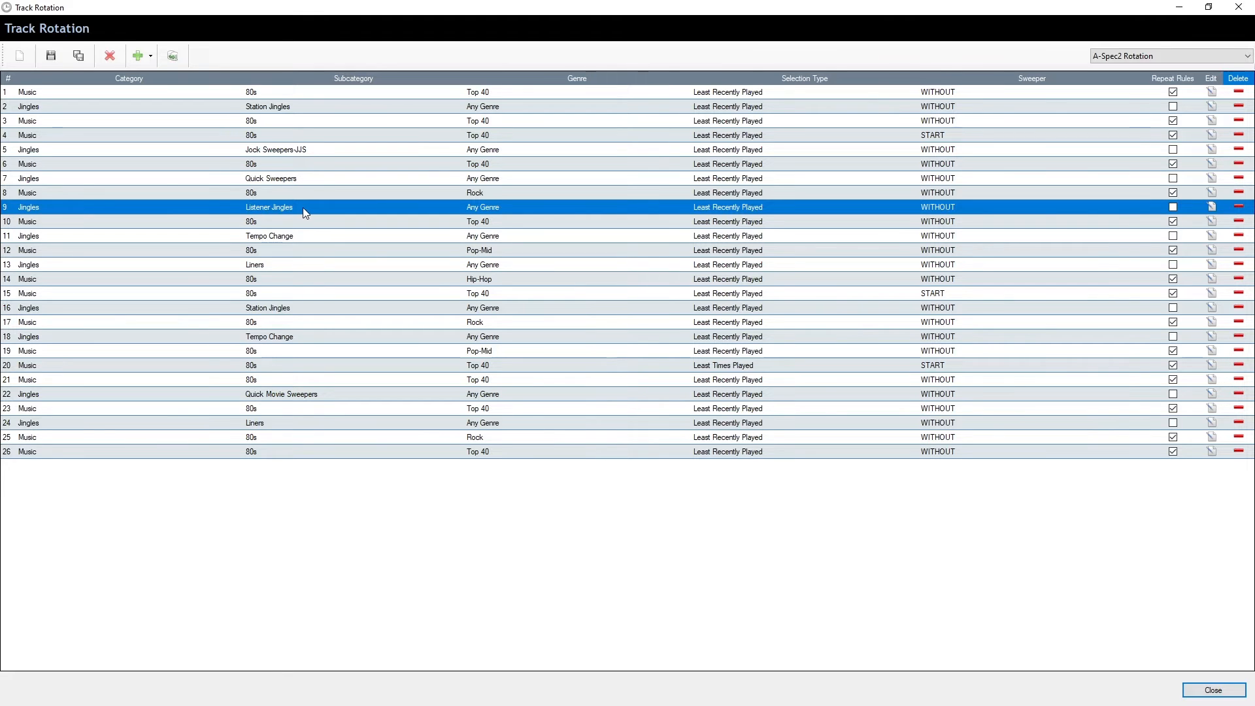
Move Listener Jingles up to position 2 and Station Jingles down to position 10, then save the rotation.
drag(308, 206, 312, 213)
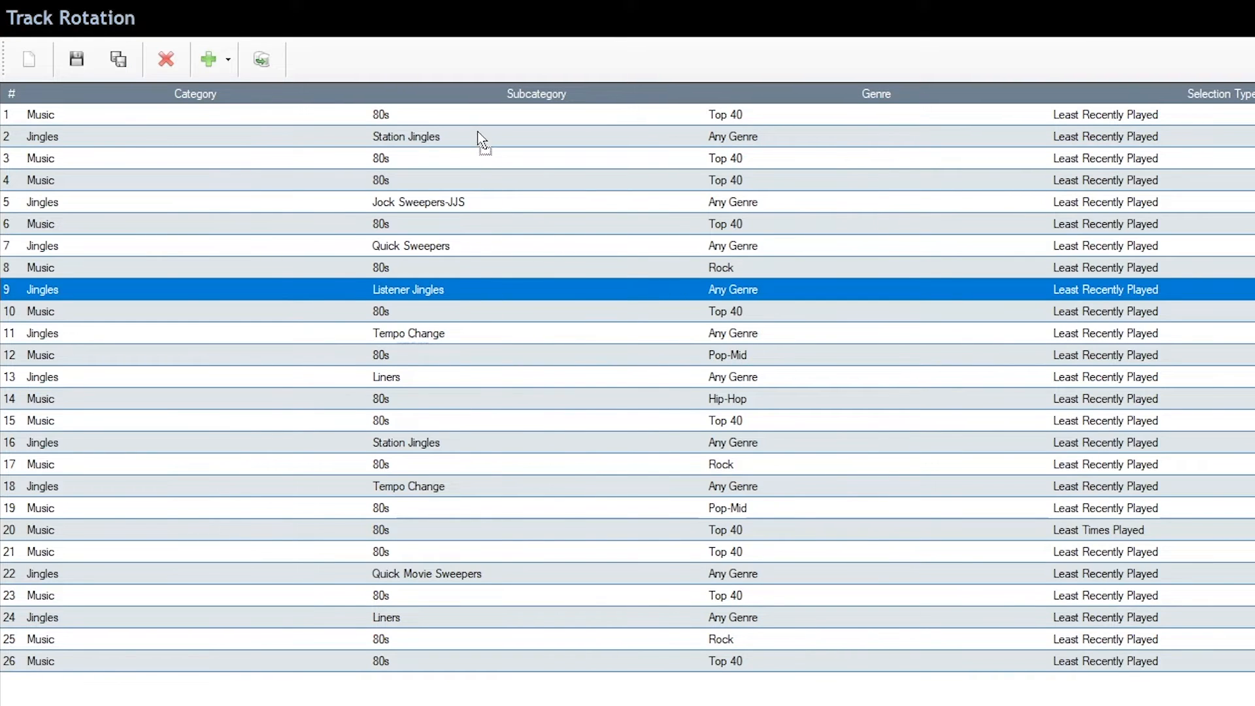
drag(478, 133, 477, 130)
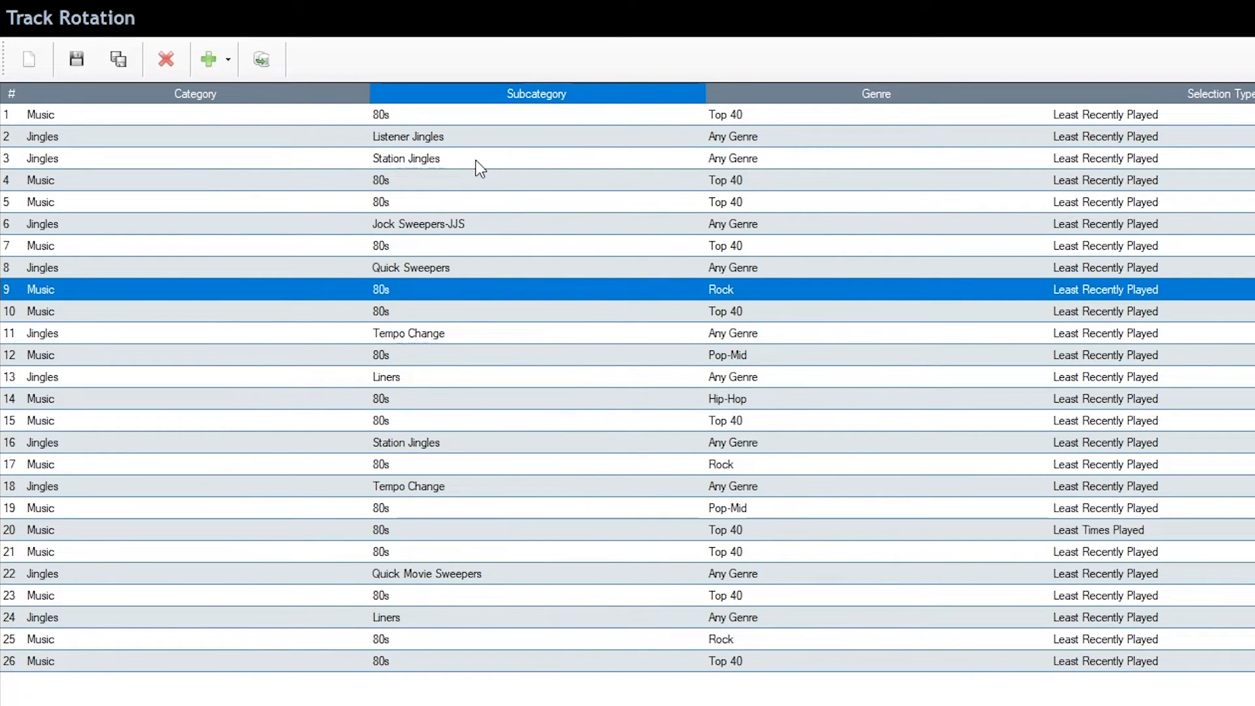
click(476, 161)
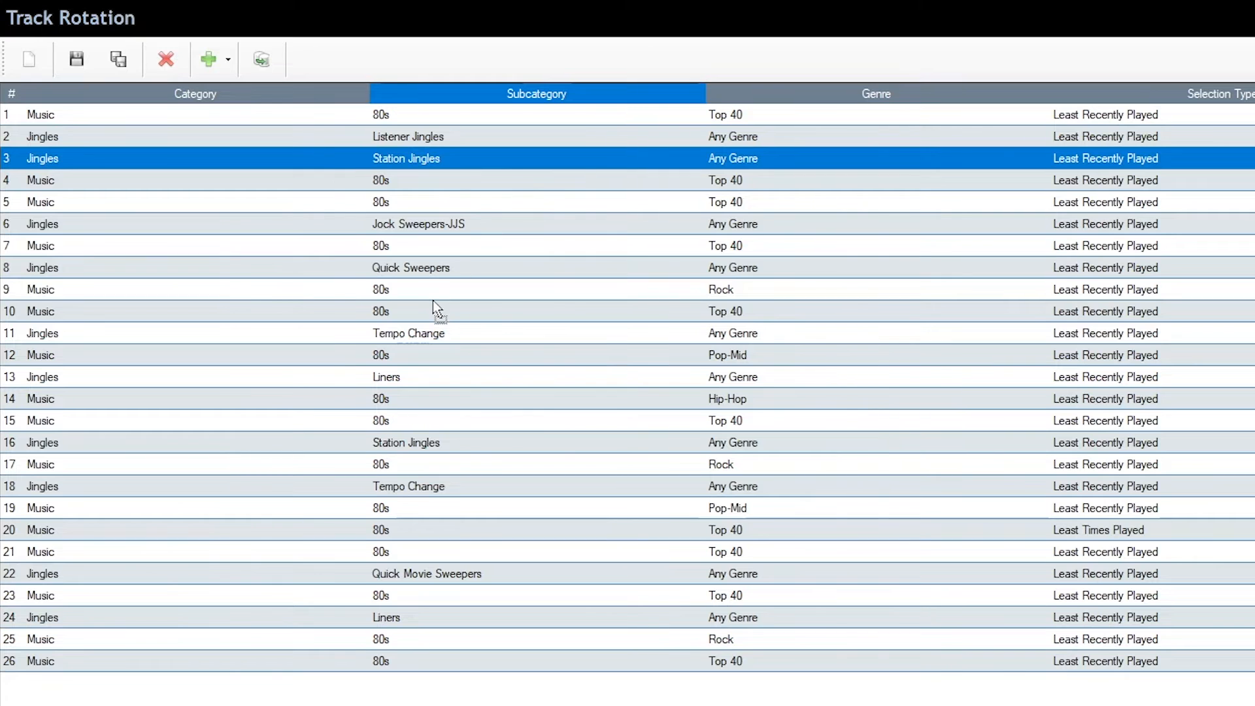
drag(432, 305, 433, 305)
click(76, 59)
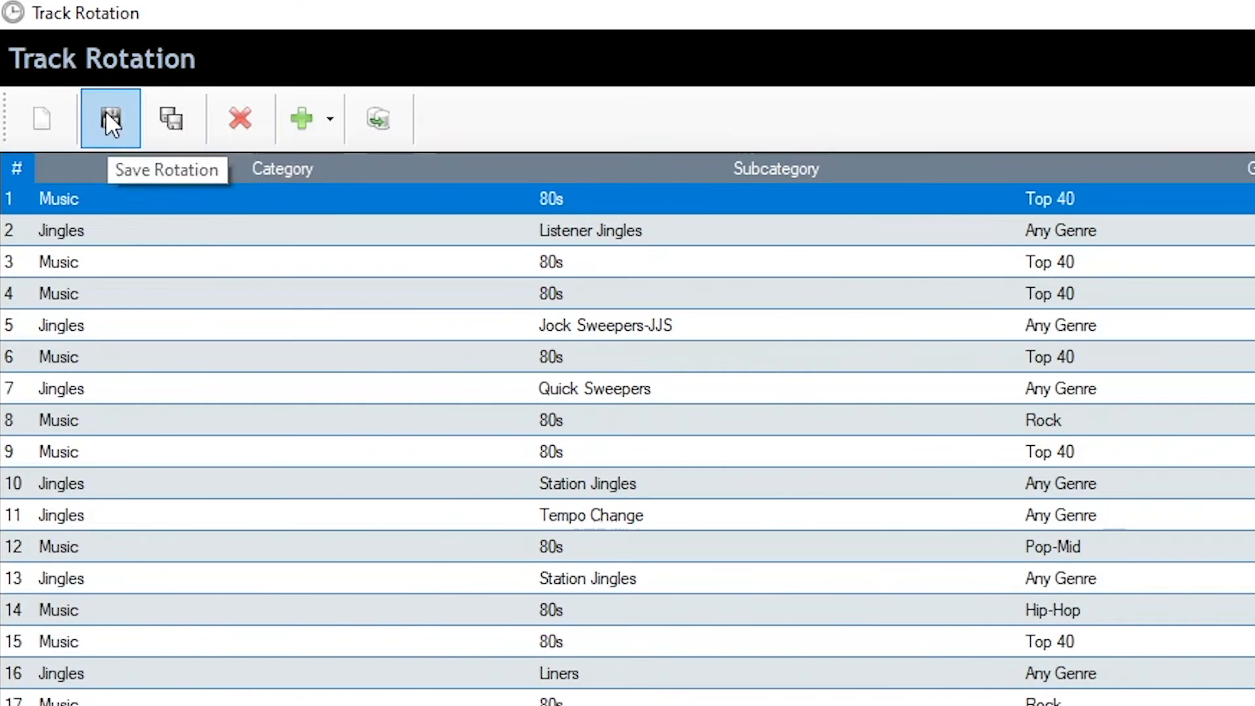
click(240, 120)
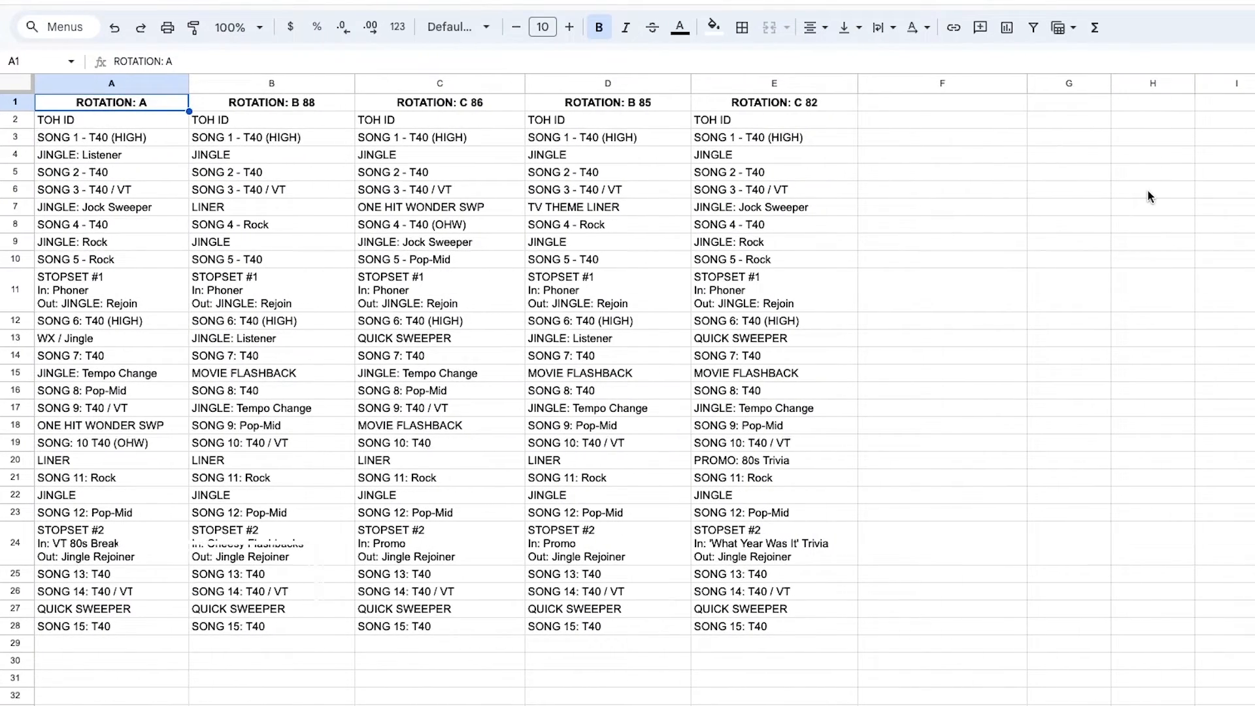
Zoom the rotations sheet to 125% and compare the ROTATION: B 88 and C 86 columns.
click(238, 26)
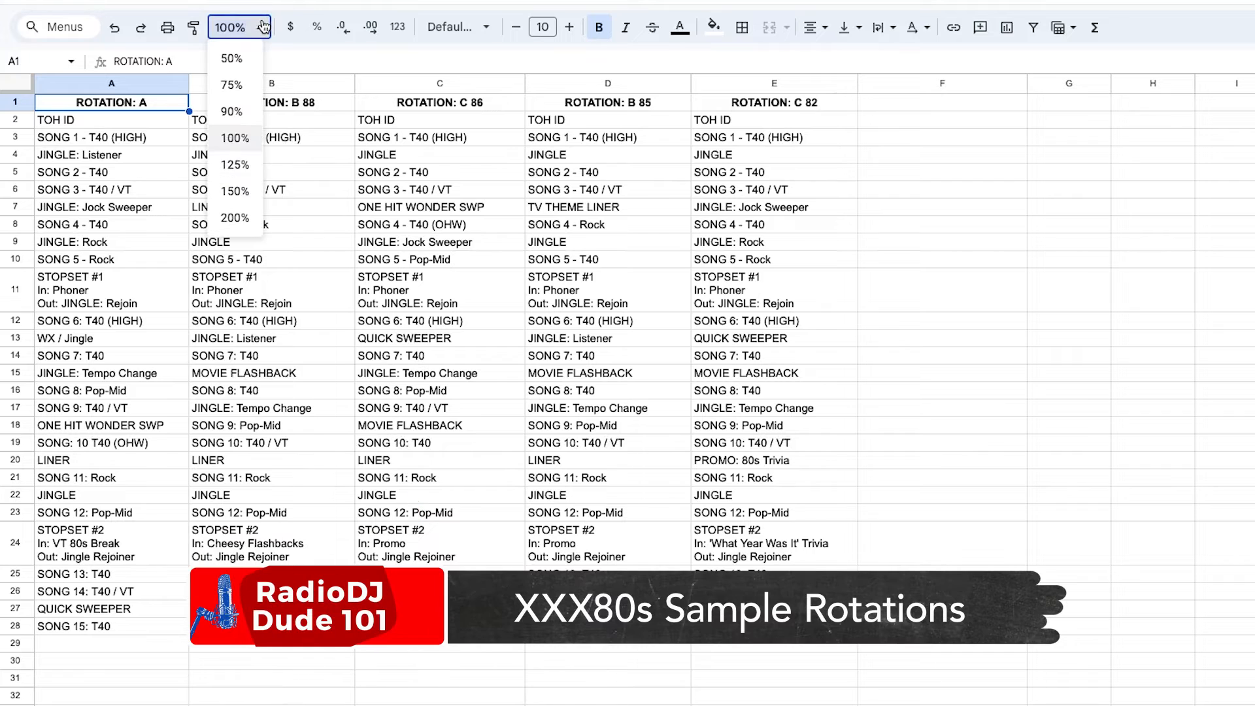
click(228, 163)
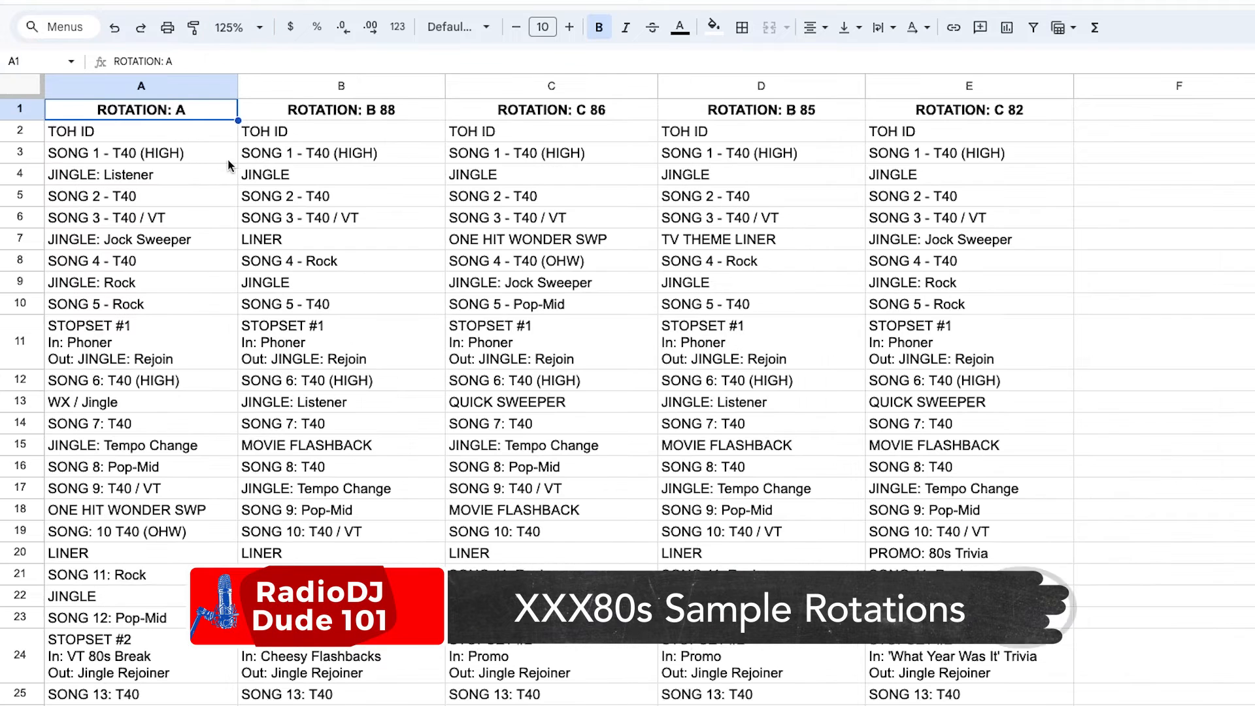
click(276, 116)
click(632, 115)
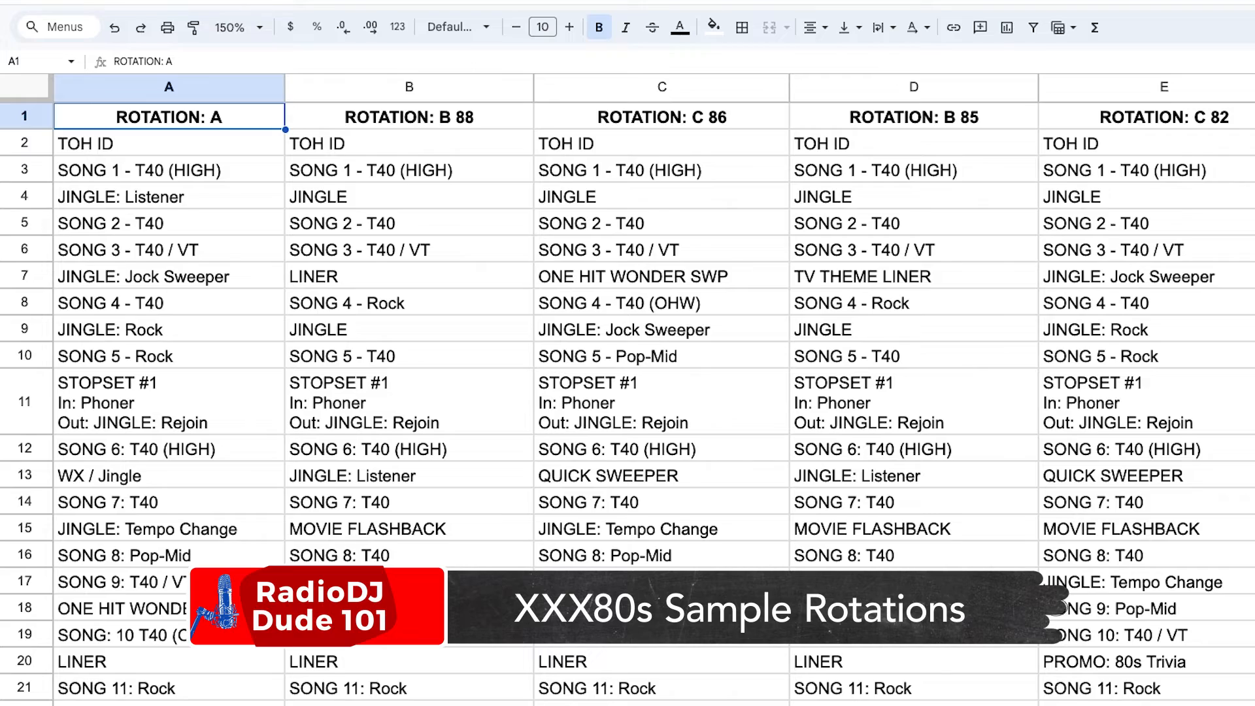
scroll(627, 399, down, 5)
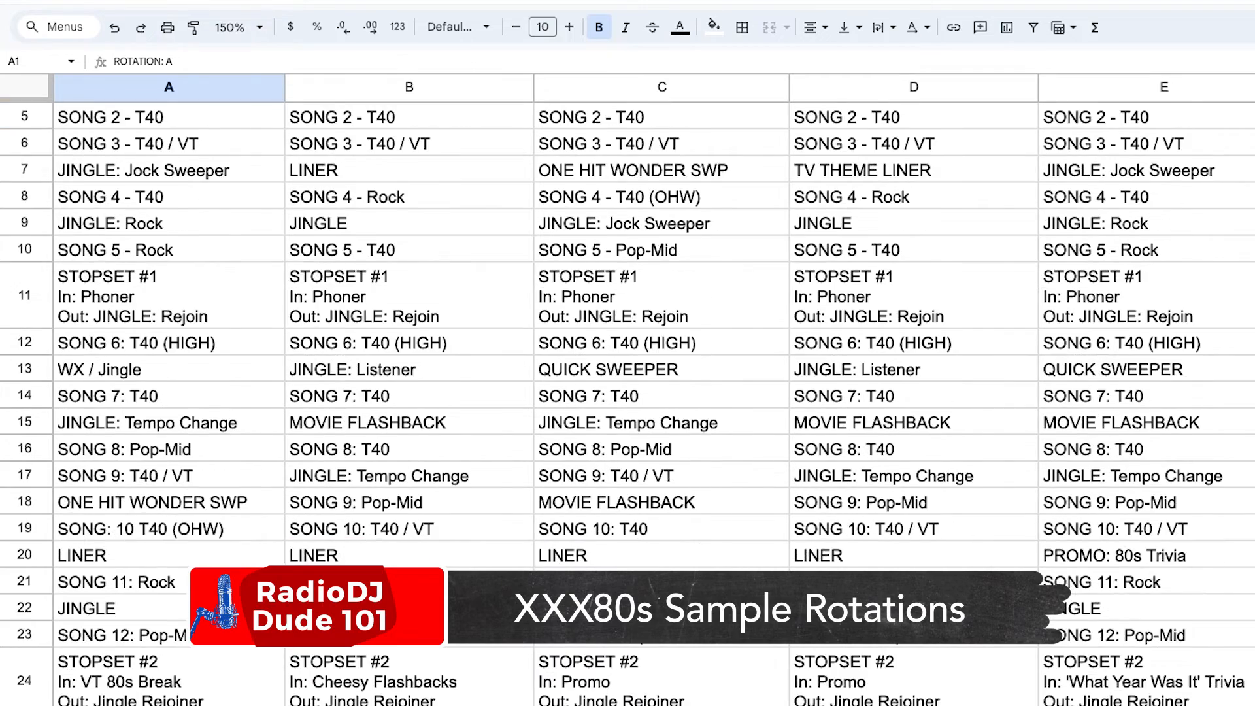
scroll(627, 399, down, 1)
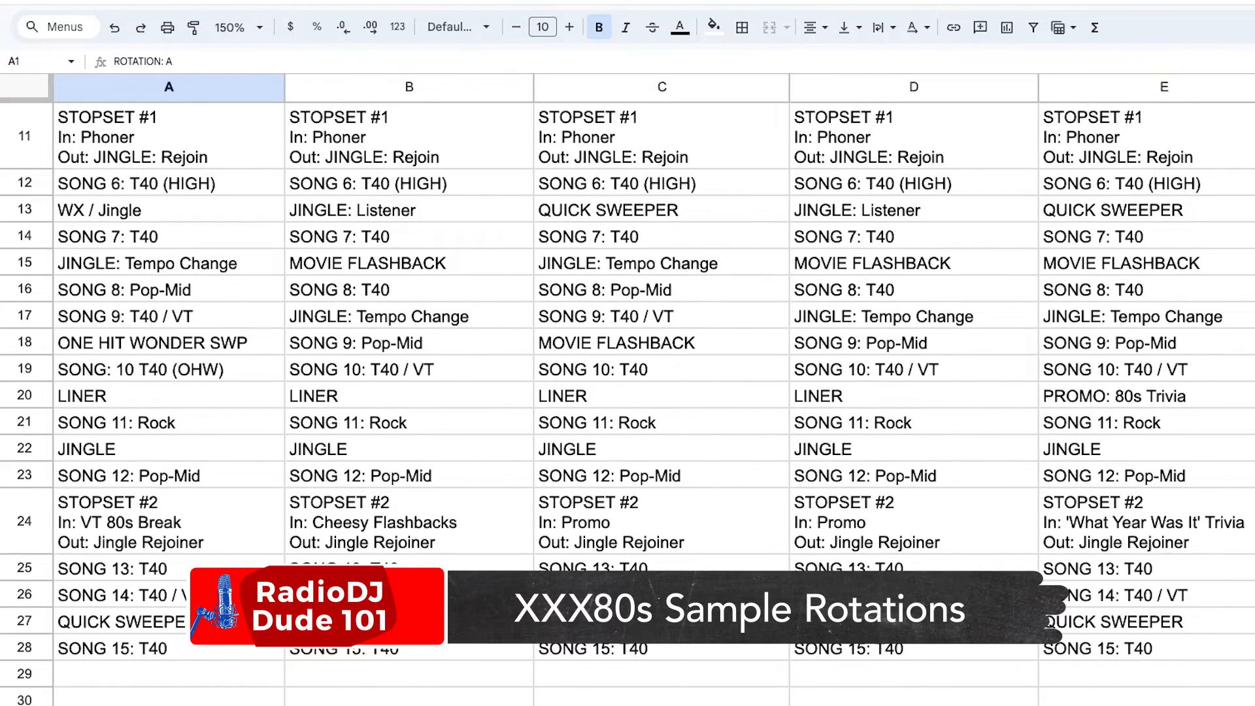
scroll(499, 317, up, 2)
Compare slots across columns: JINGLE: Tempo Change vs MOVIE FLASHBACK in row 15, and SONG 5 in A10–C10.
click(497, 320)
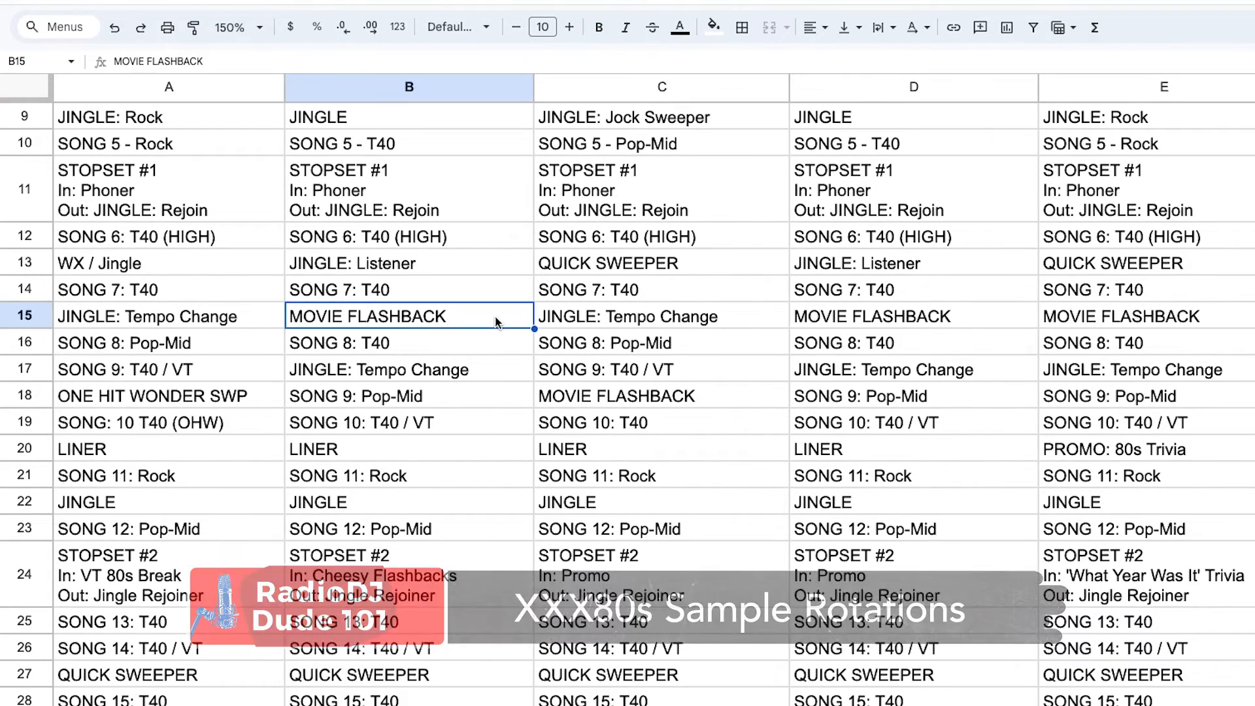
click(237, 320)
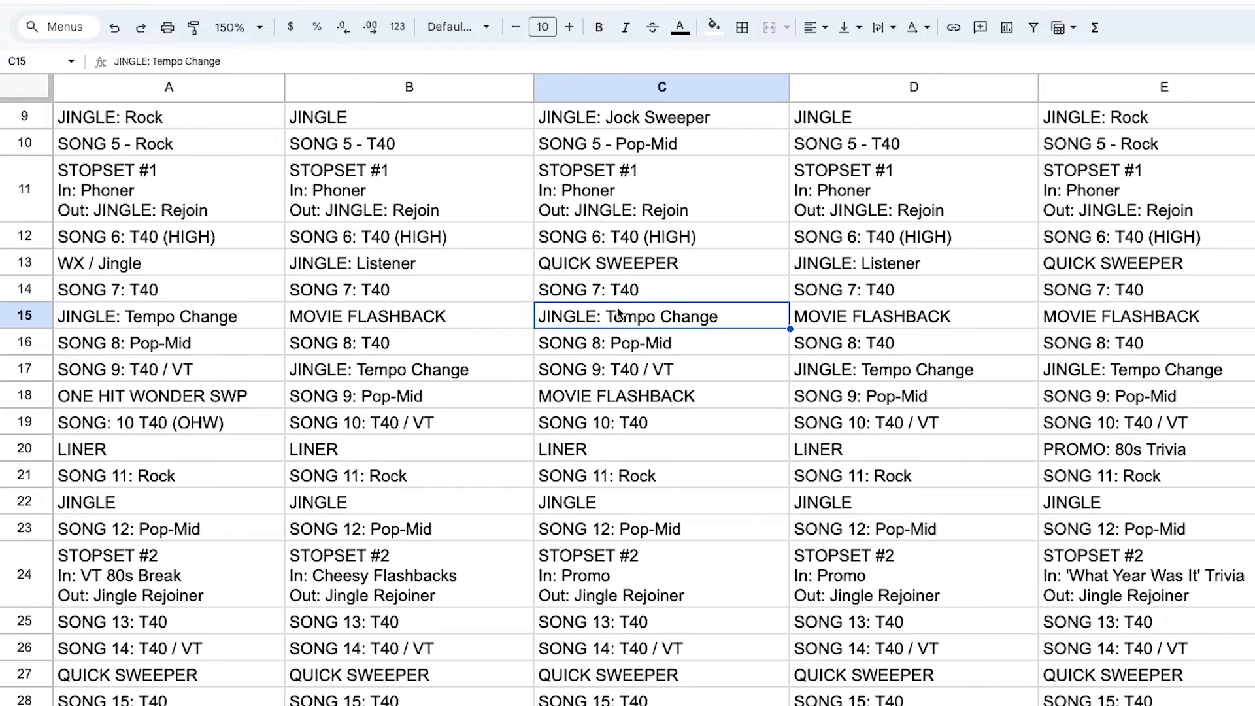
scroll(168, 358, up, 3)
click(168, 357)
click(386, 360)
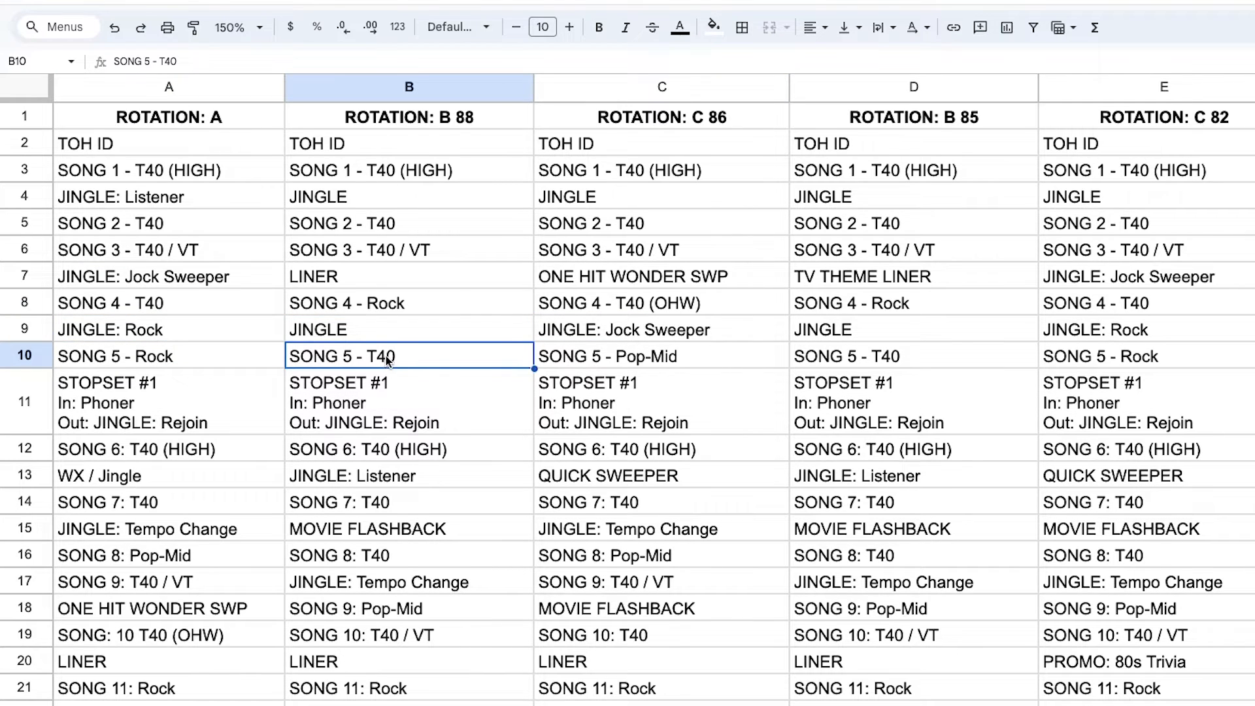
click(738, 353)
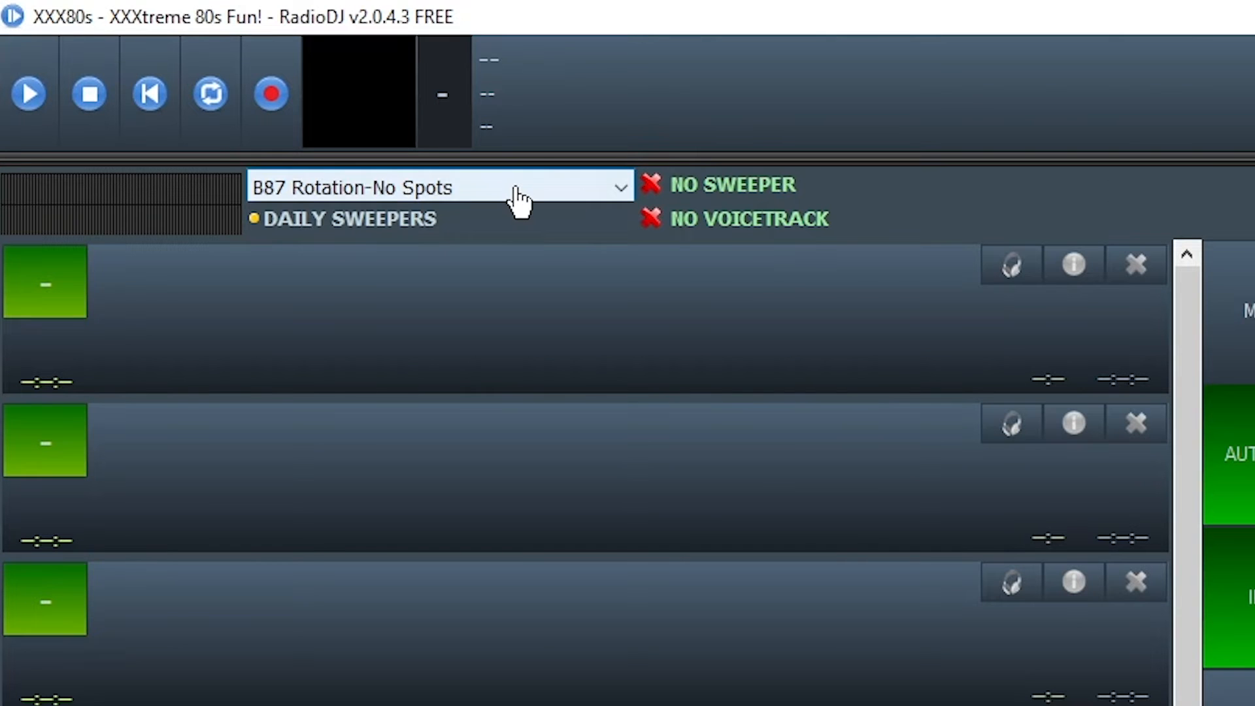
Load A-Spec1 Rotation-NoSpots into the playlist and turn on AutoDJ.
click(520, 199)
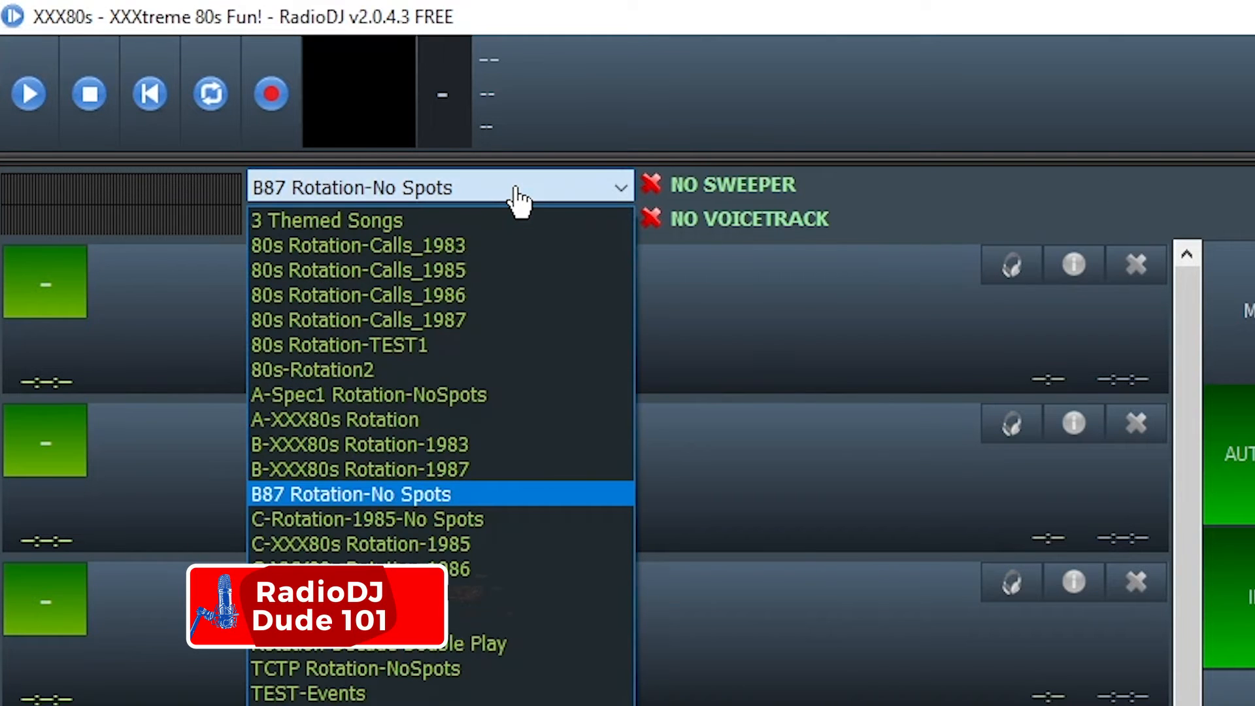
click(492, 394)
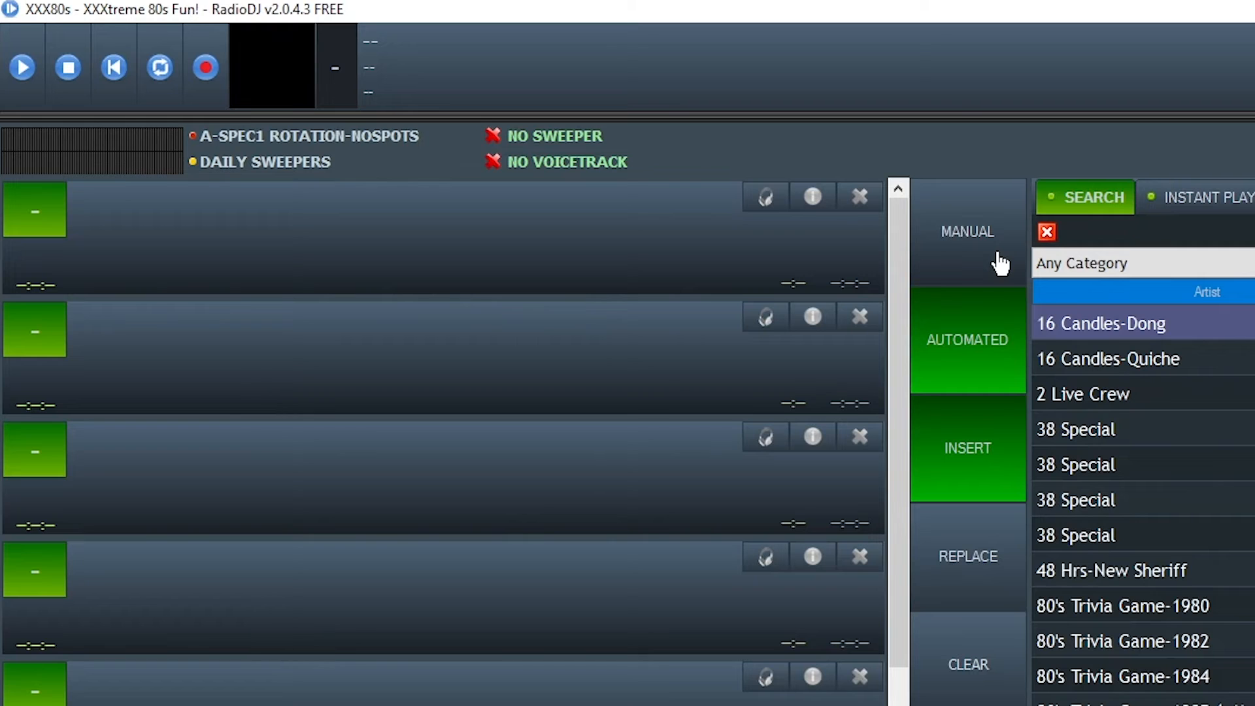
right_click(1000, 264)
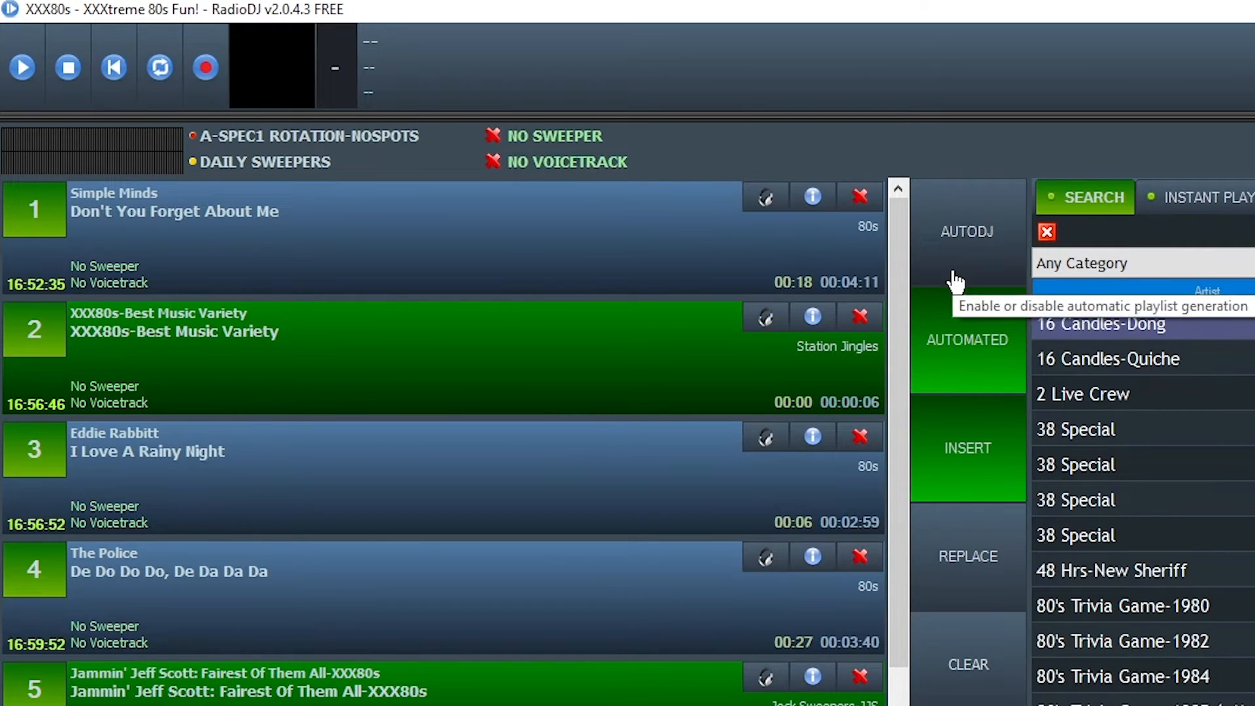
click(907, 227)
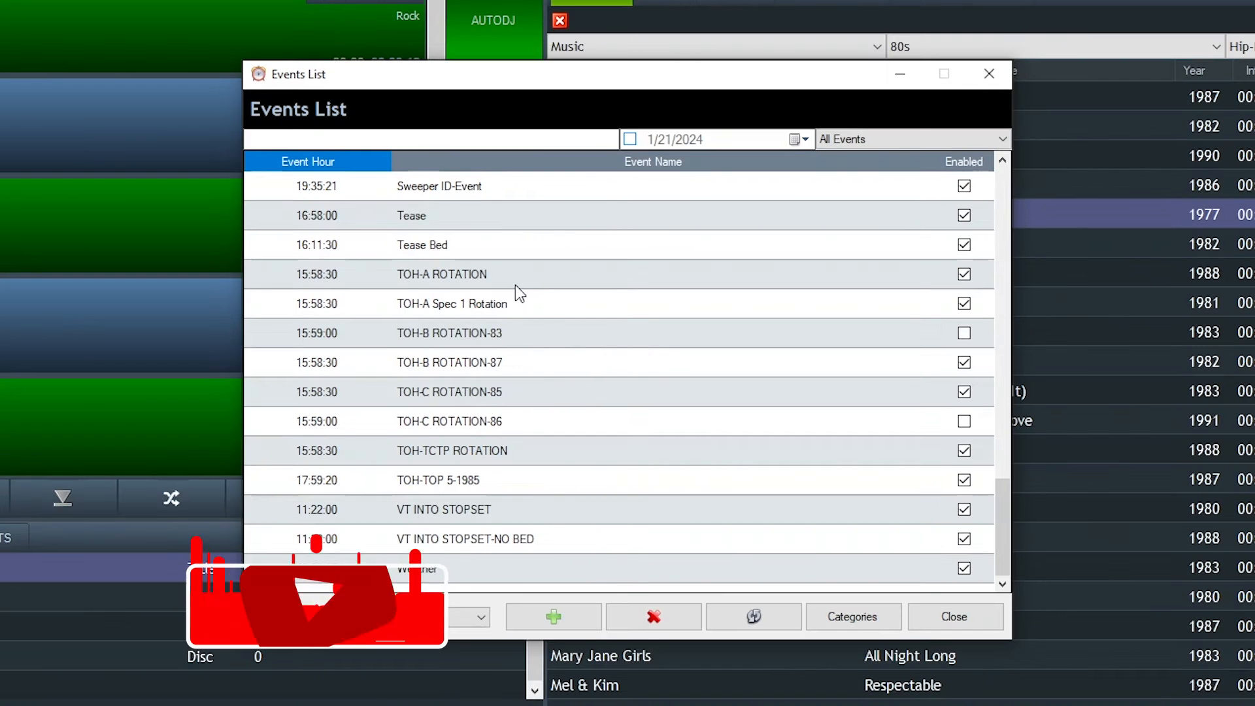
double_click(512, 302)
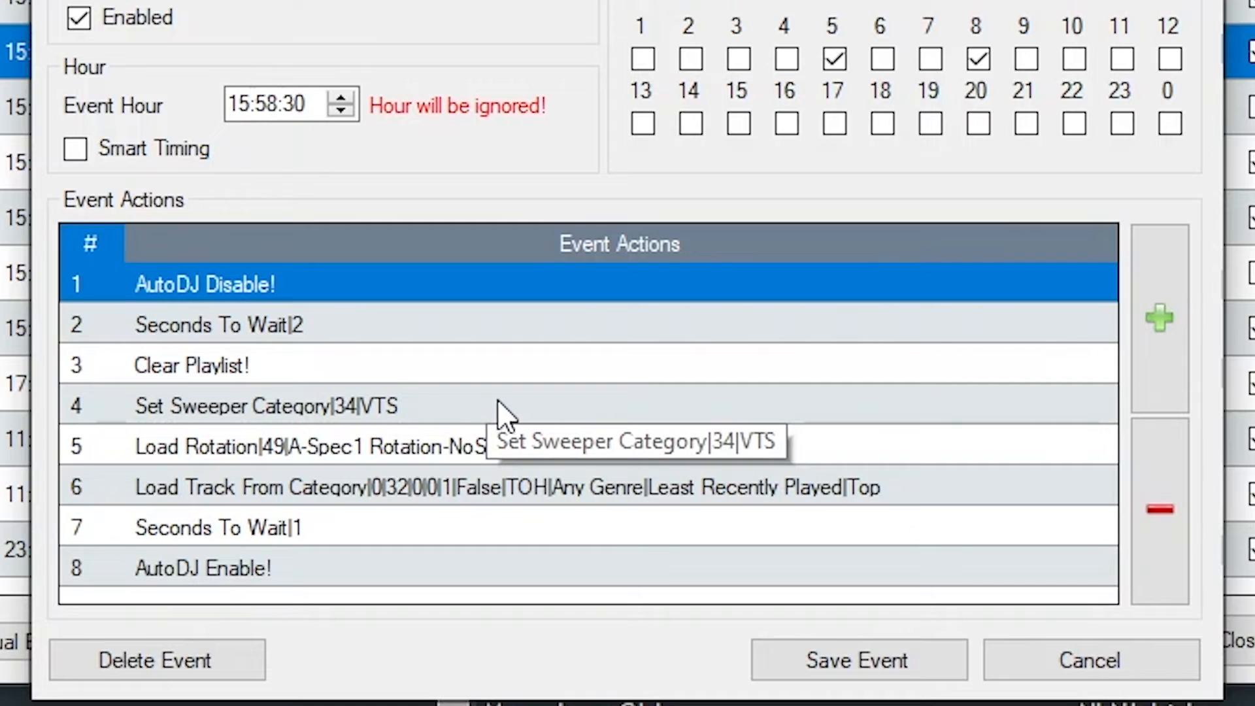
click(417, 407)
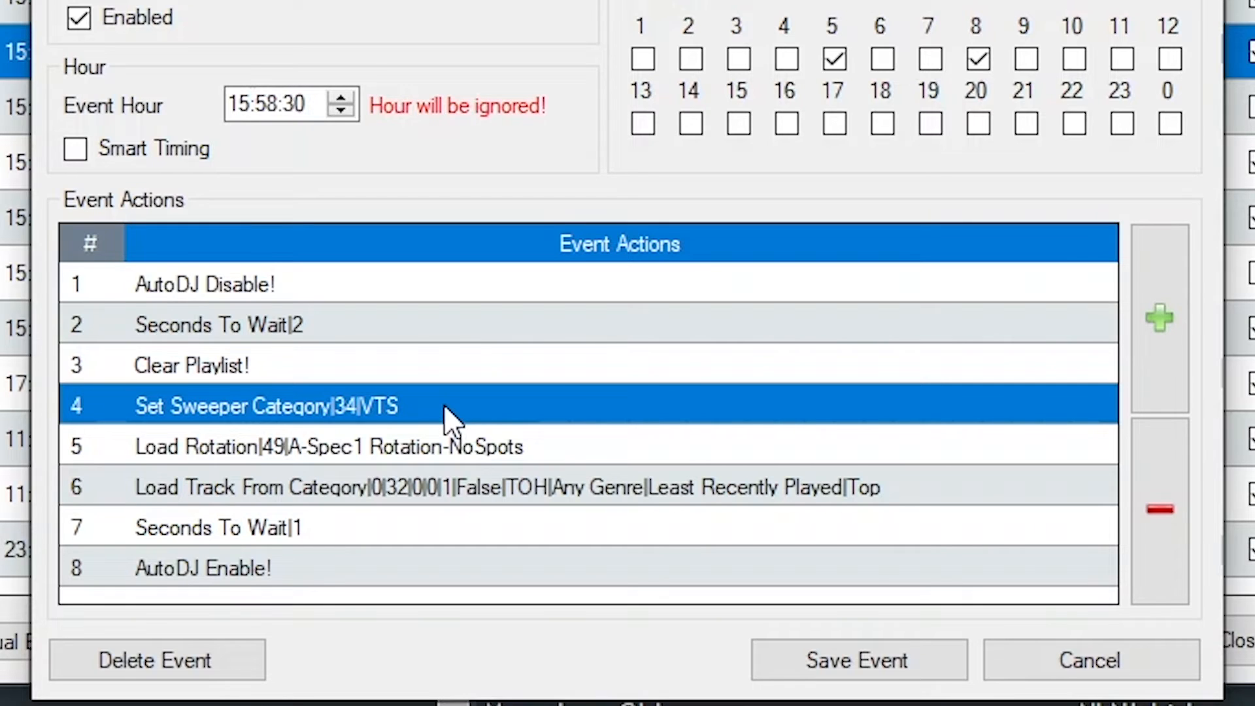
click(359, 450)
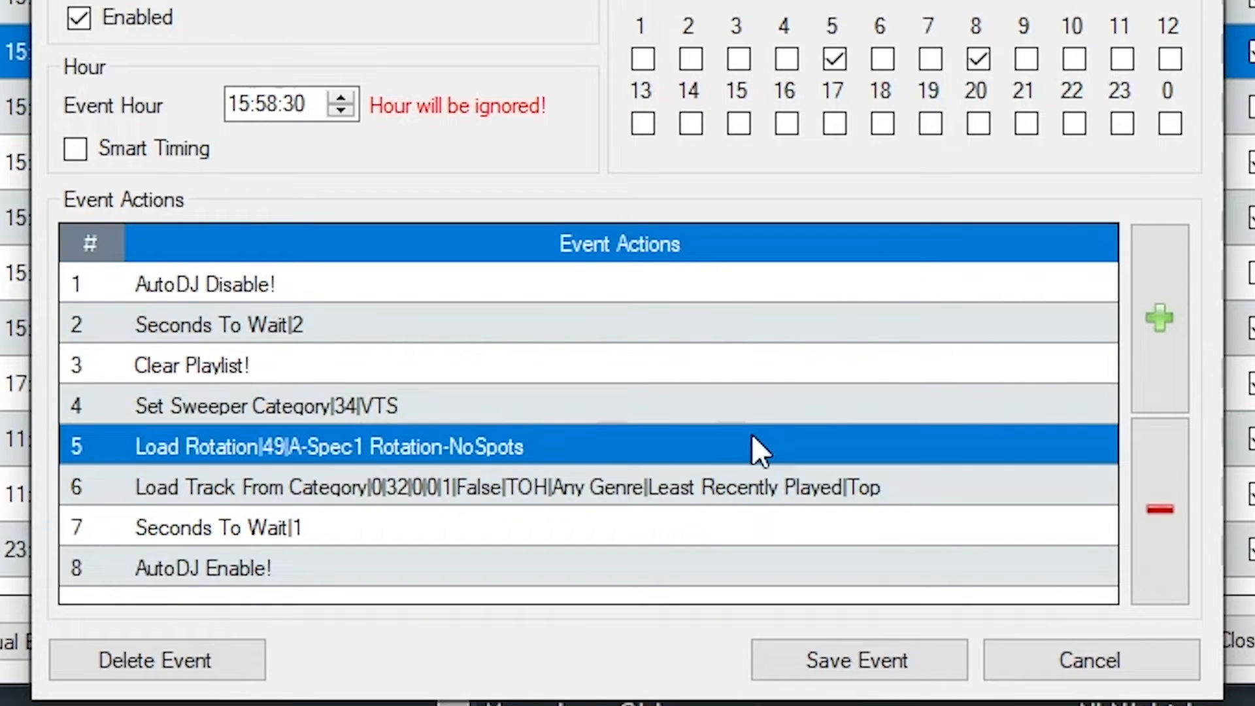
click(673, 491)
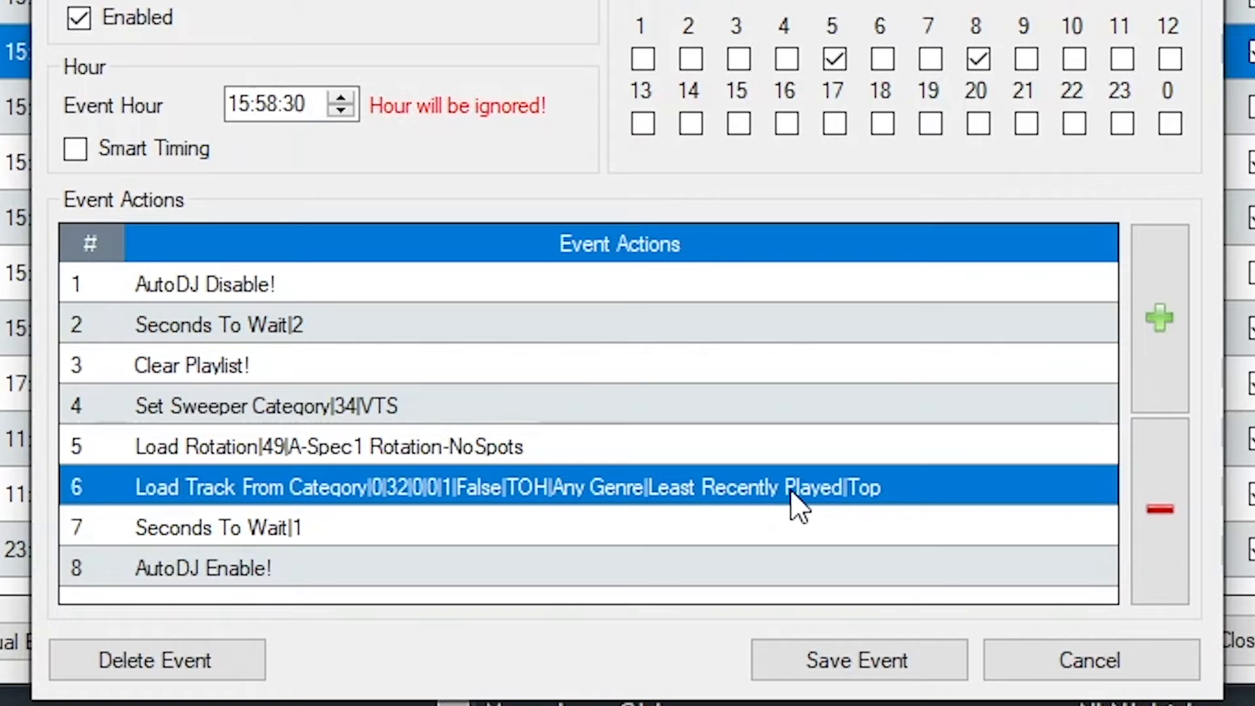
click(497, 528)
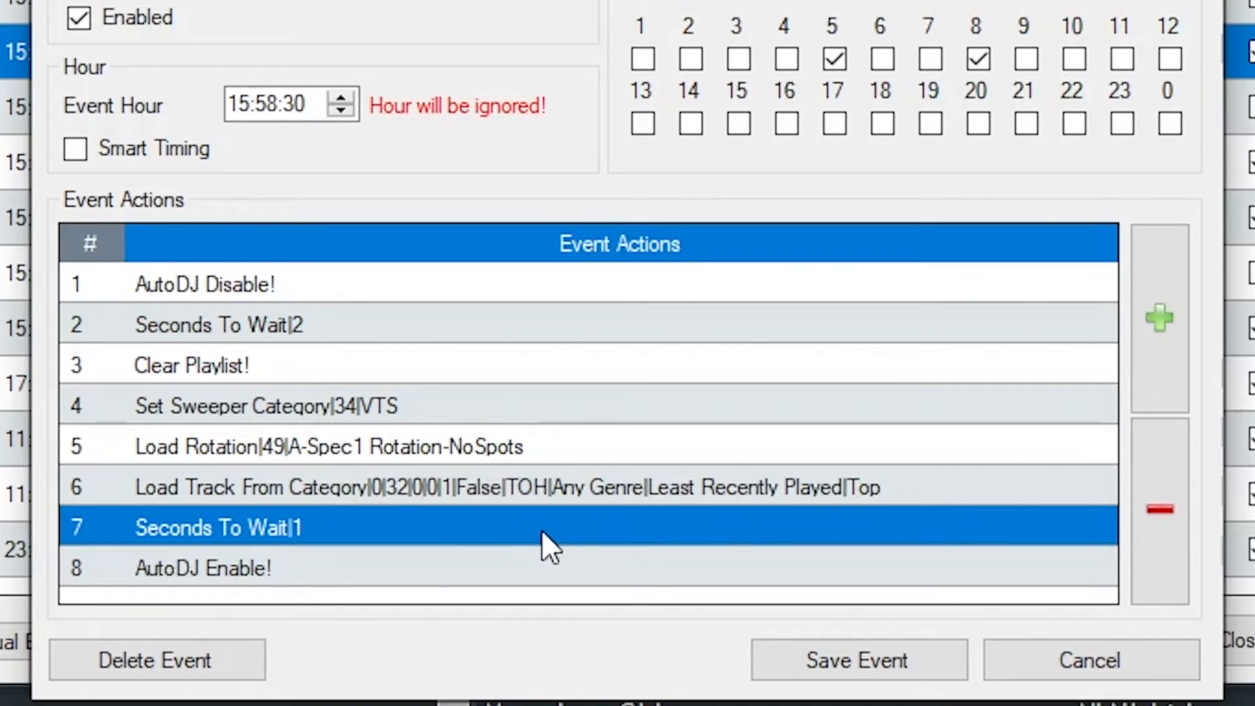
click(425, 575)
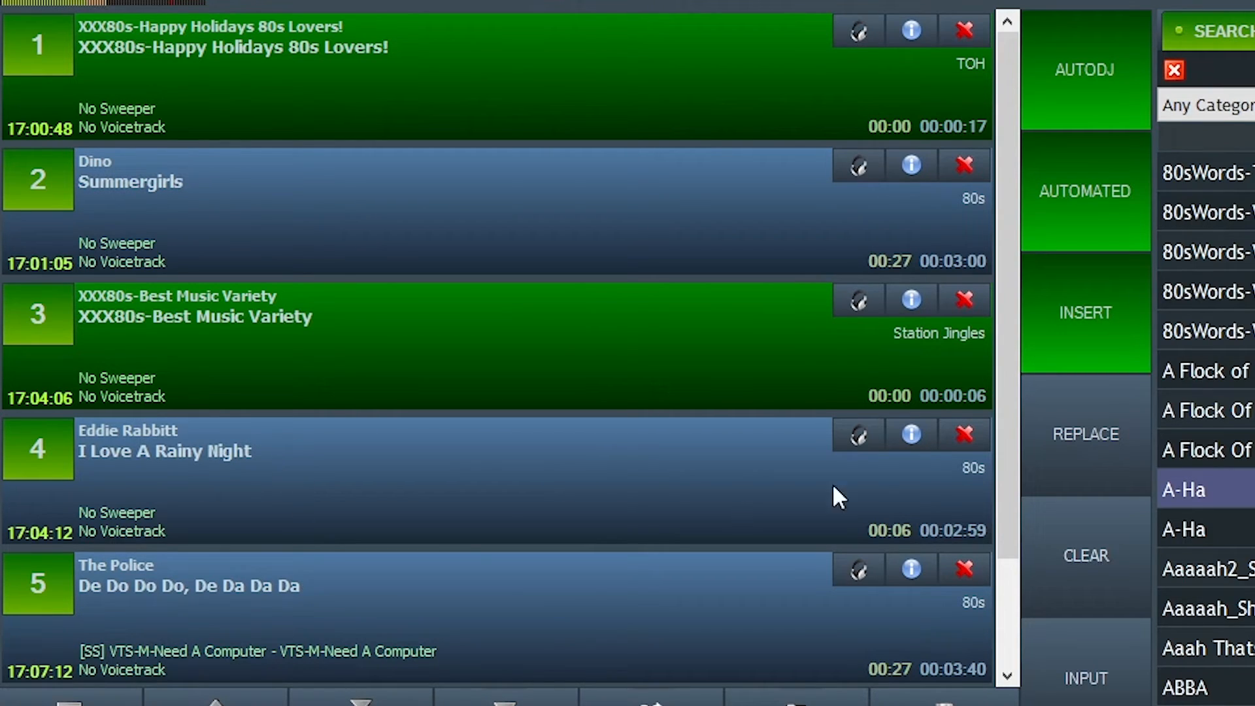
scroll(1002, 540, down, 1)
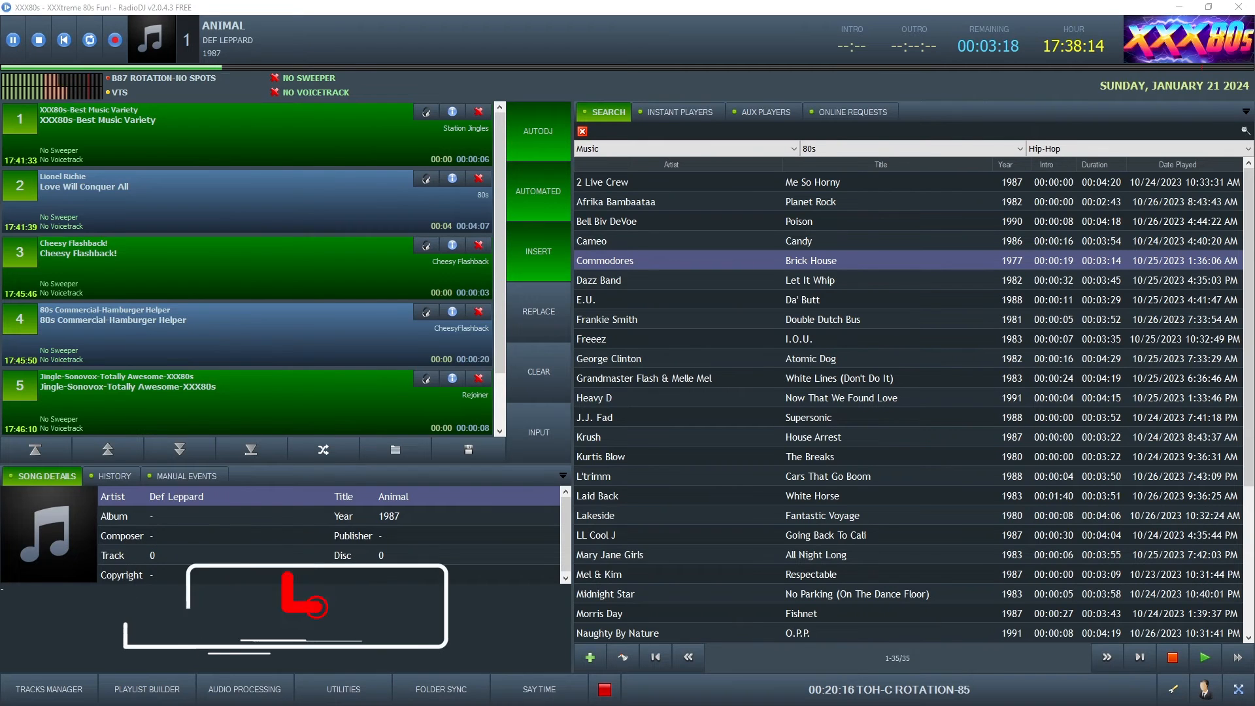
Generate a 60-minute playlist from A-Spec1 Rotation-NoSpots in the maximized Playlist Builder, widening the TITLE column.
click(147, 690)
drag(412, 29, 587, 70)
click(806, 68)
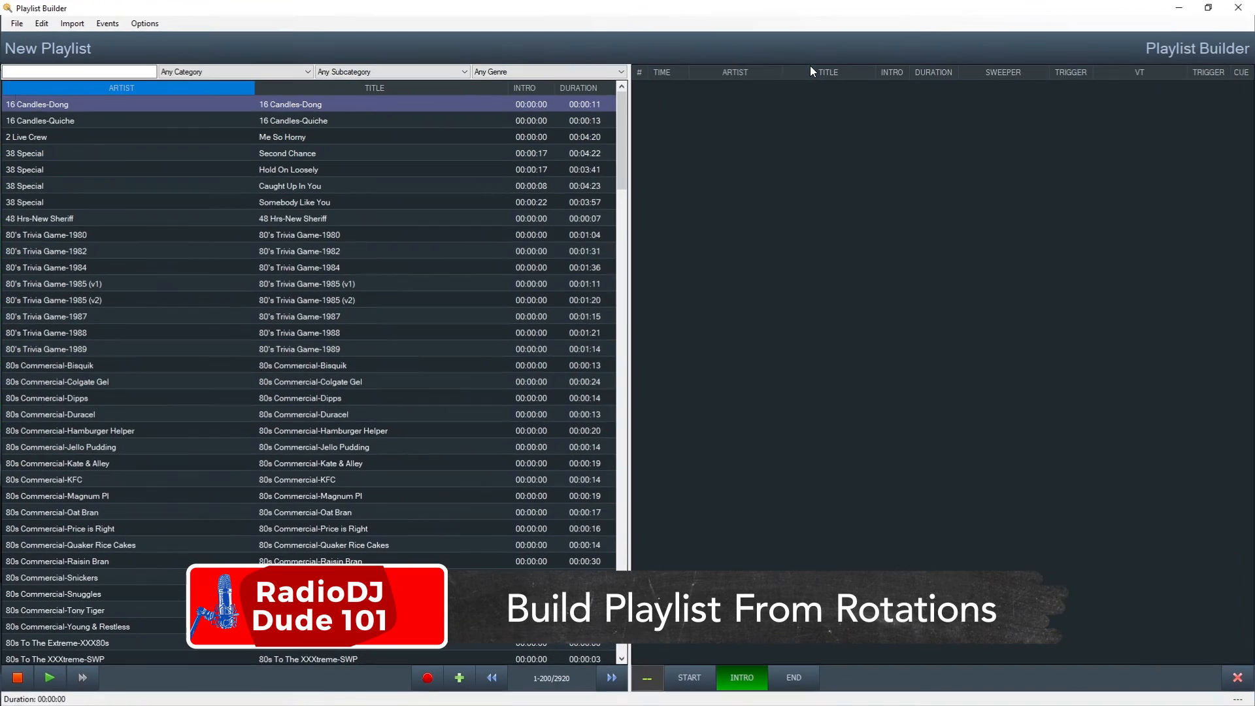
click(16, 23)
click(15, 22)
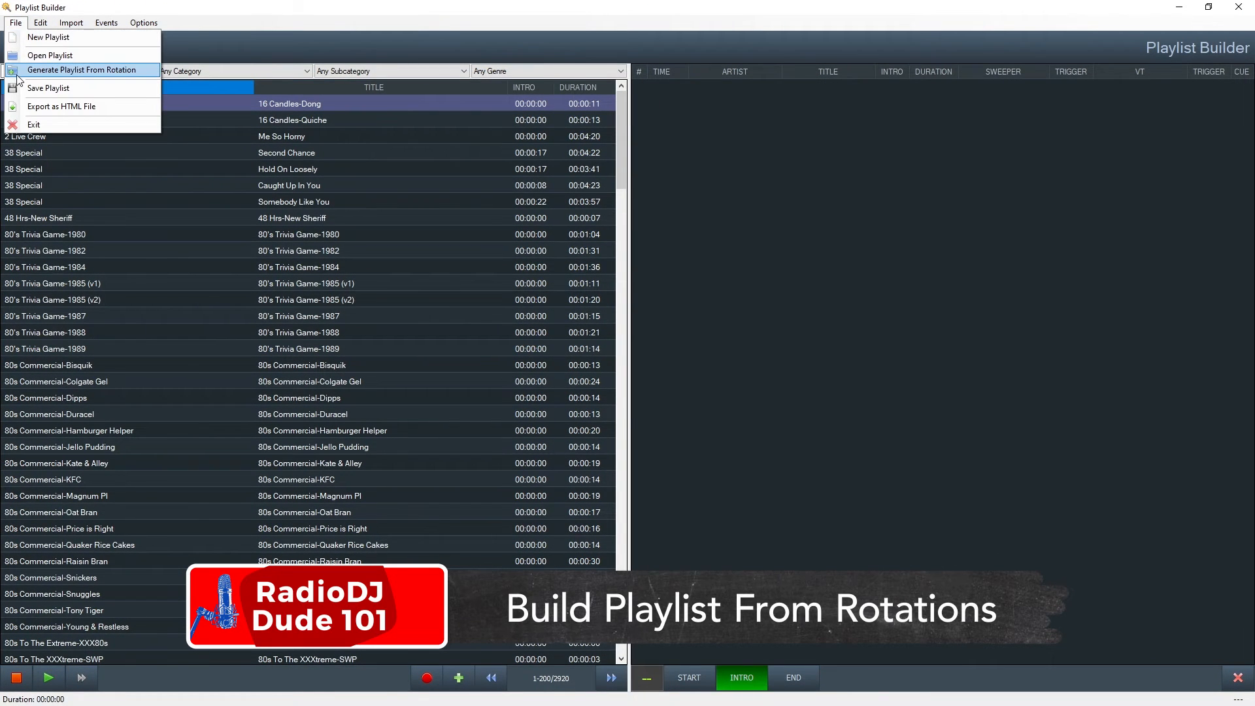
click(17, 74)
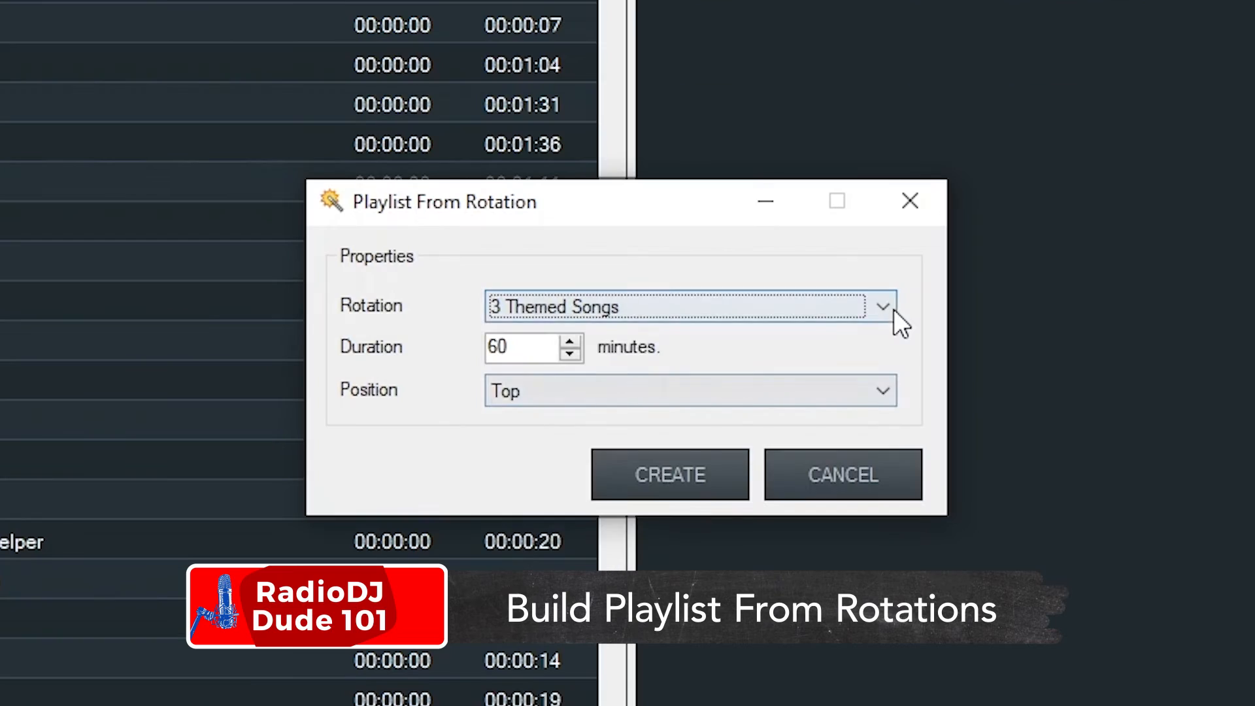
click(731, 332)
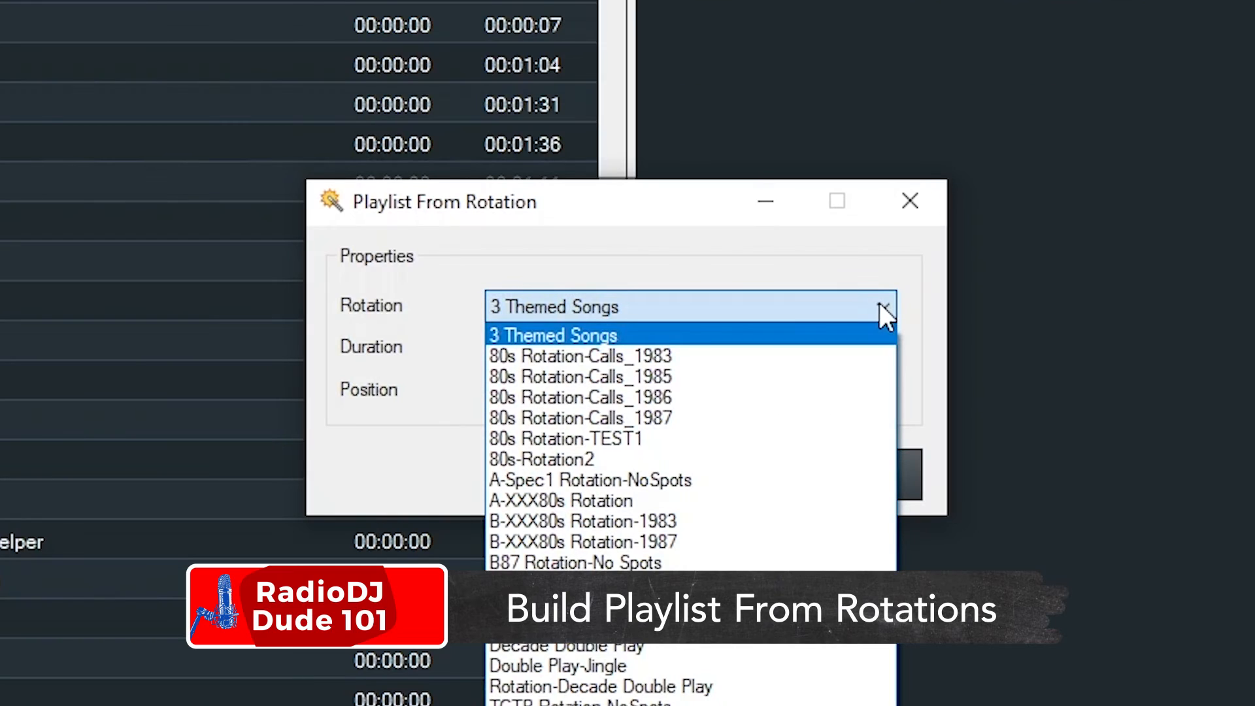
click(778, 480)
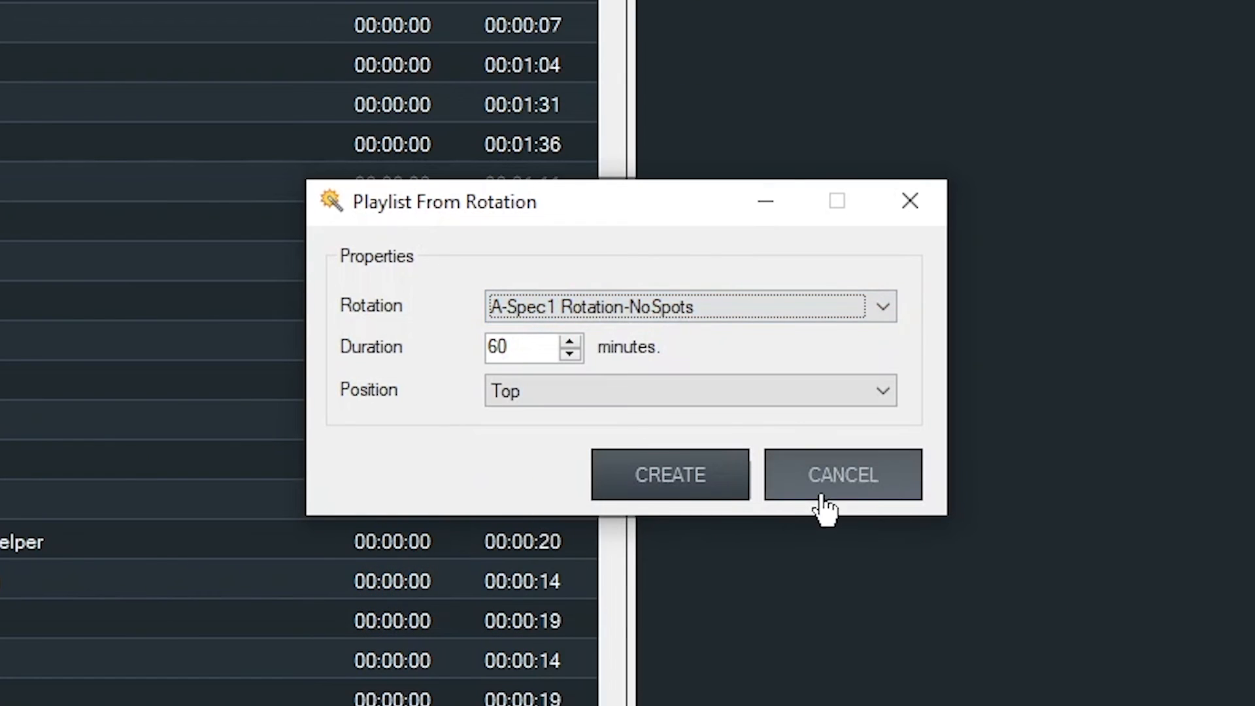
click(670, 476)
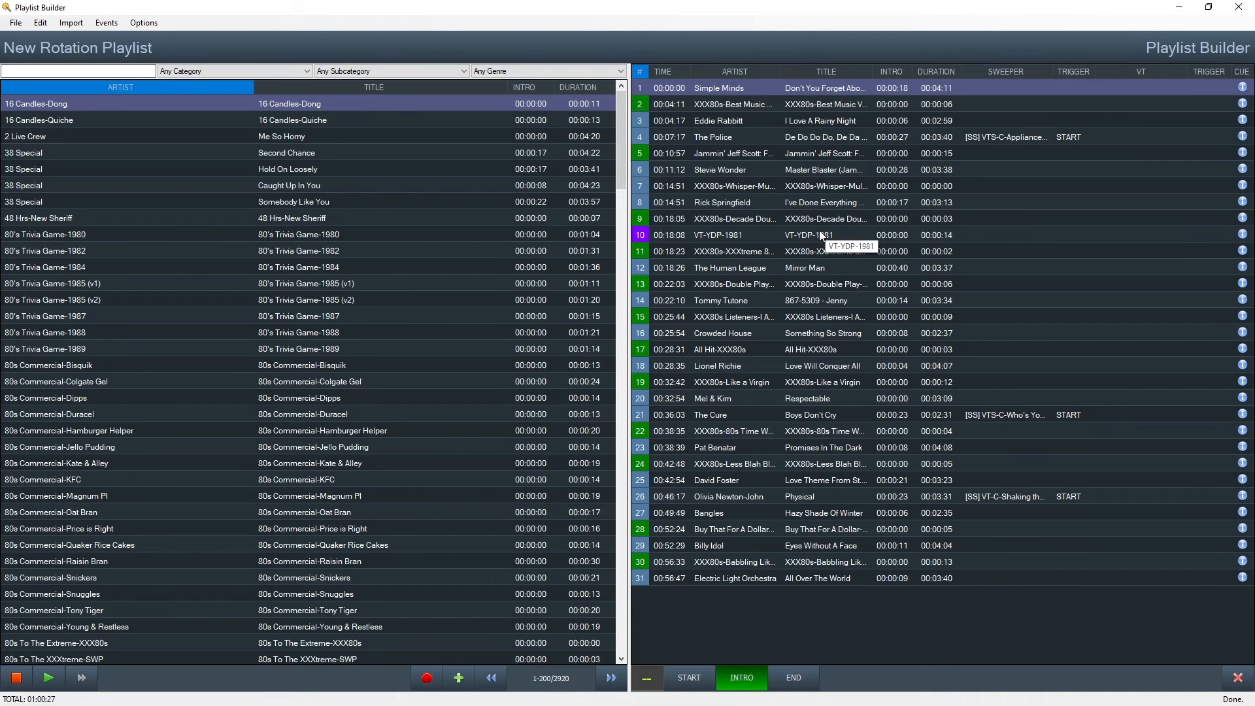
drag(872, 71, 955, 67)
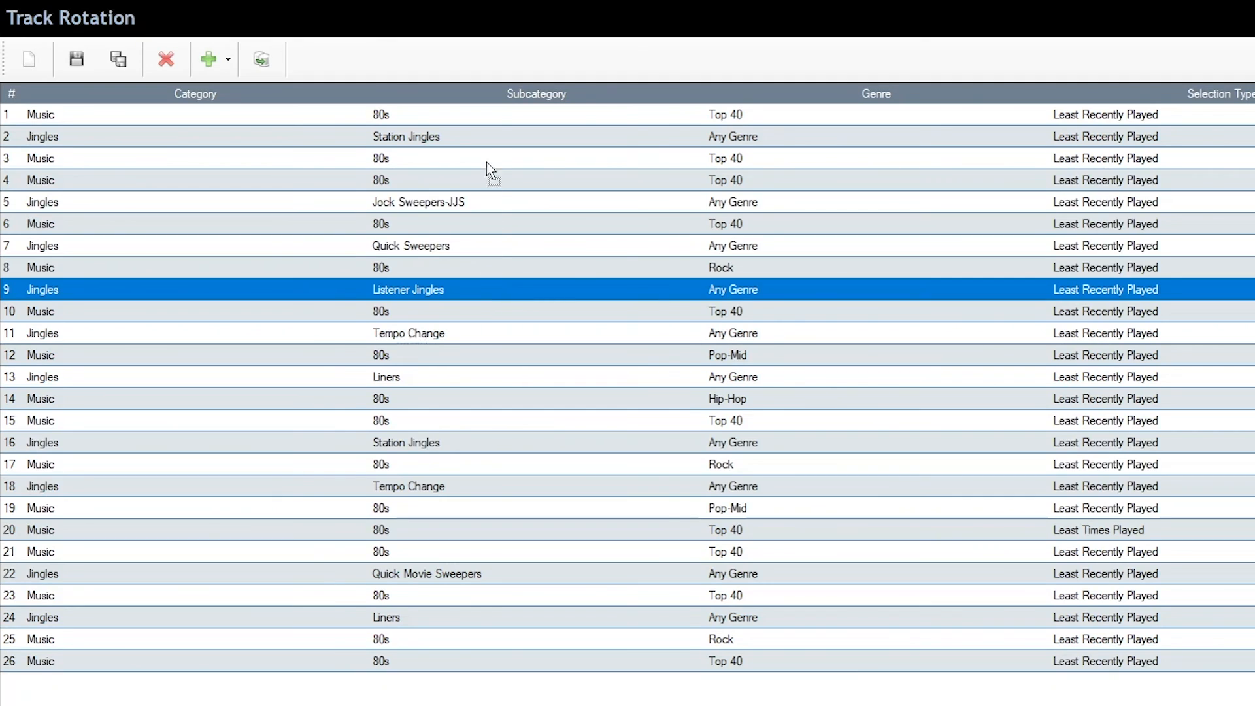
Drag Listener Jingles to step 2, leaving Station Jingles at step 3.
drag(478, 134, 476, 133)
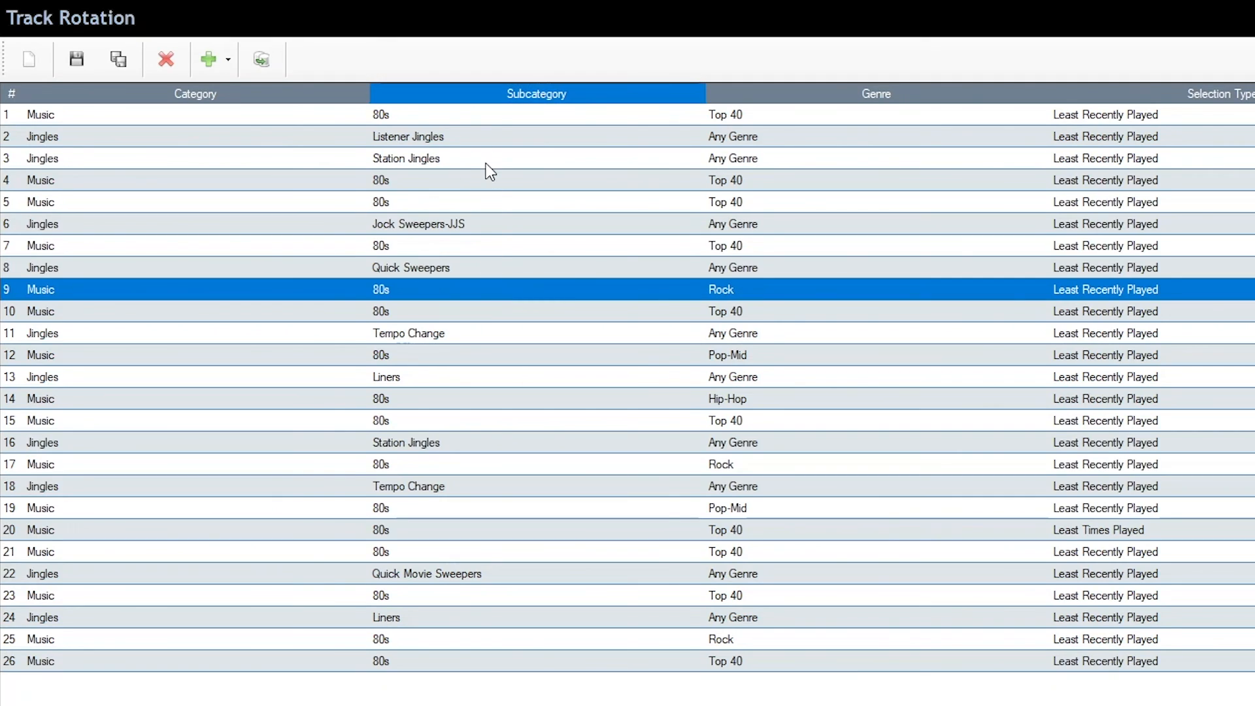
click(516, 167)
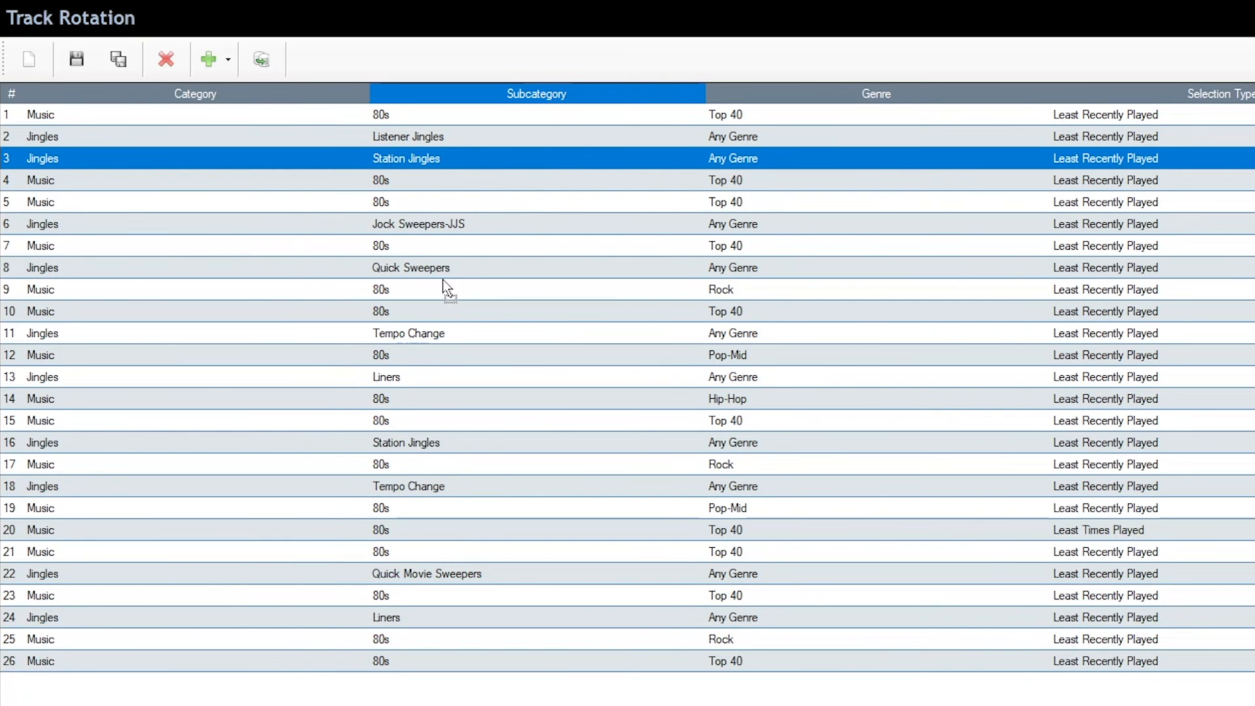